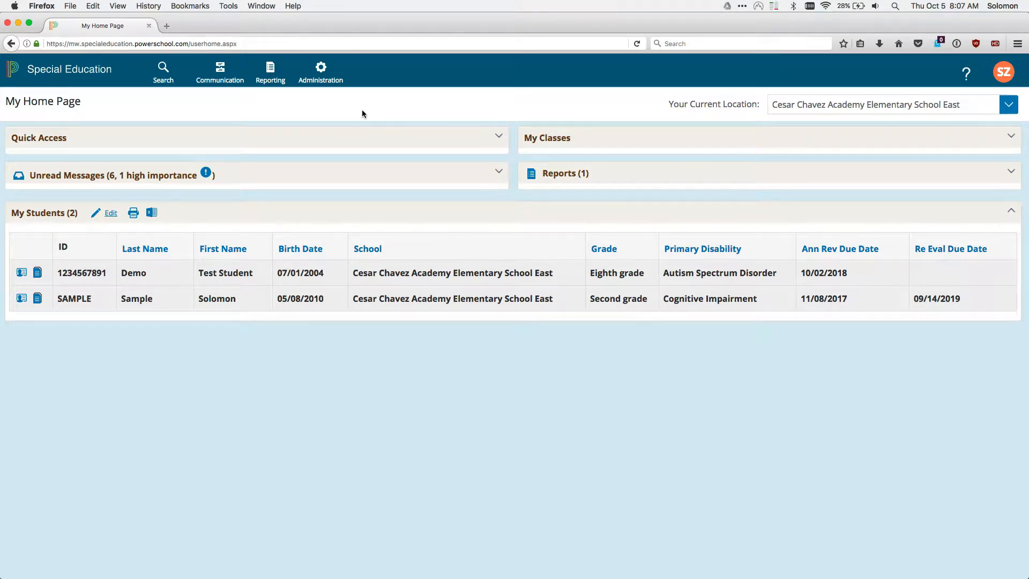
- Open the Individualized Education Program template under Student Plans in the Document Template Translation list
mouse_move(321, 70)
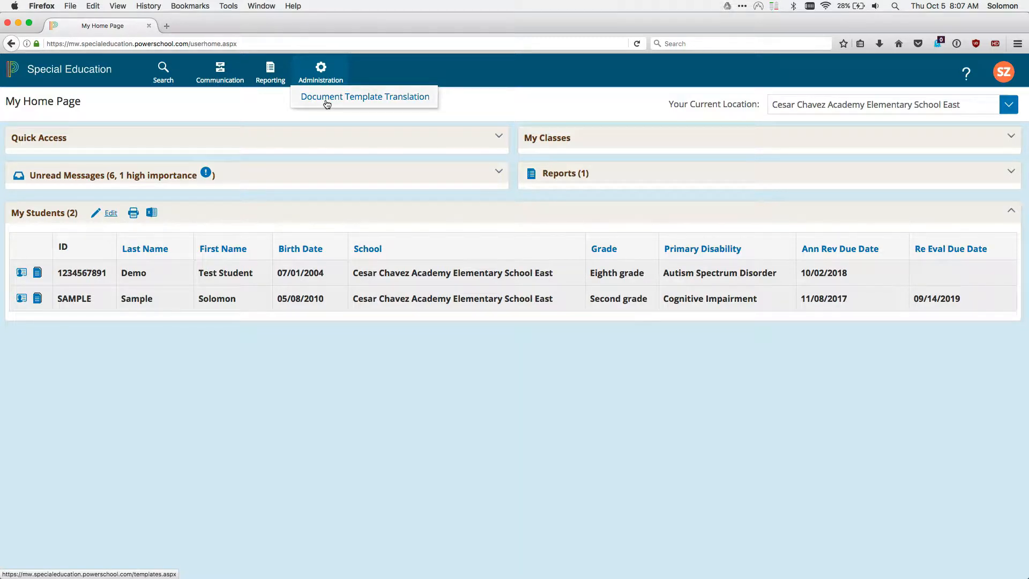
click(327, 97)
scroll(530, 367, down, 8)
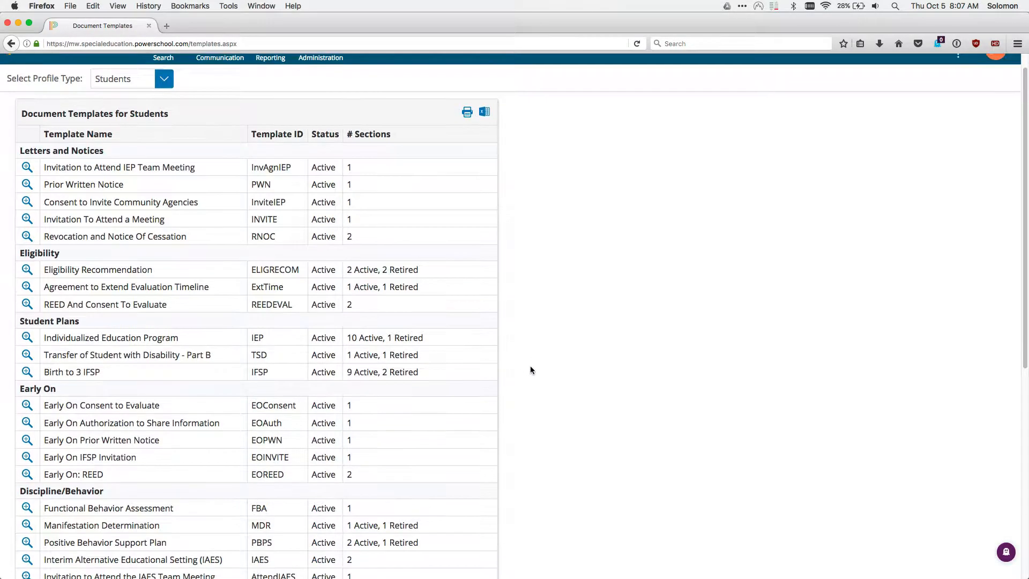
scroll(531, 369, down, 5)
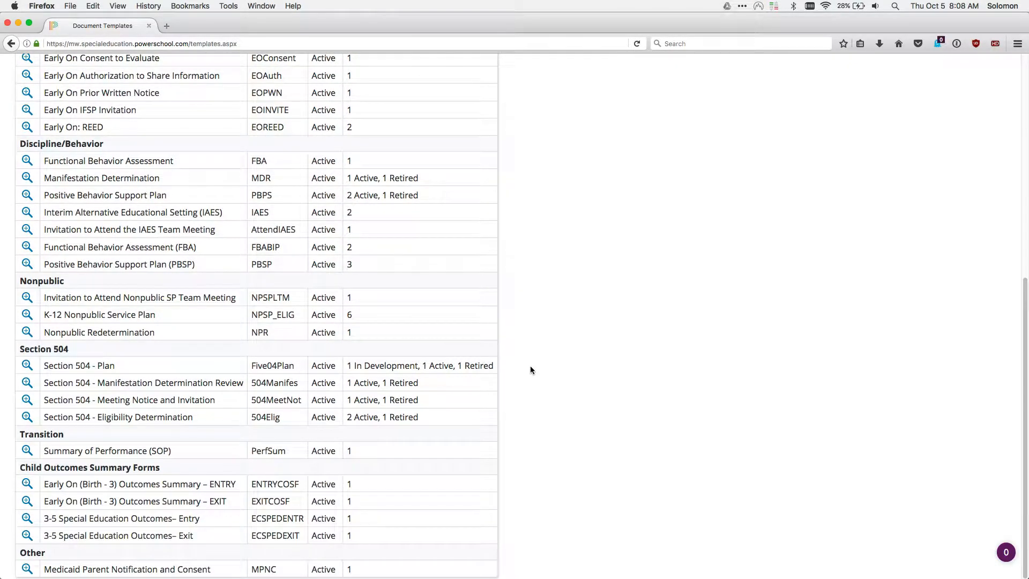
scroll(530, 370, up, 12)
scroll(531, 369, down, 3)
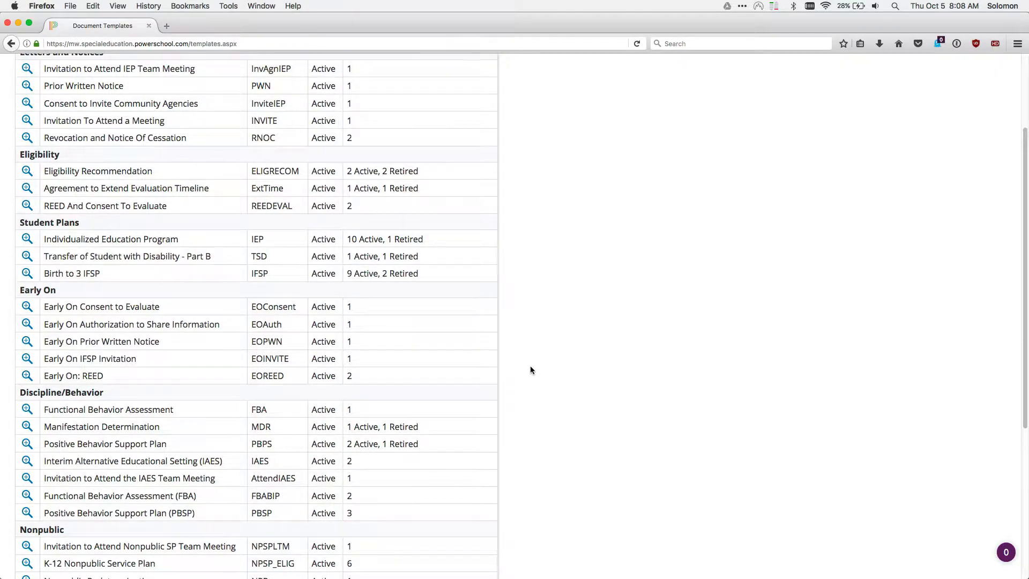
scroll(531, 370, down, 1)
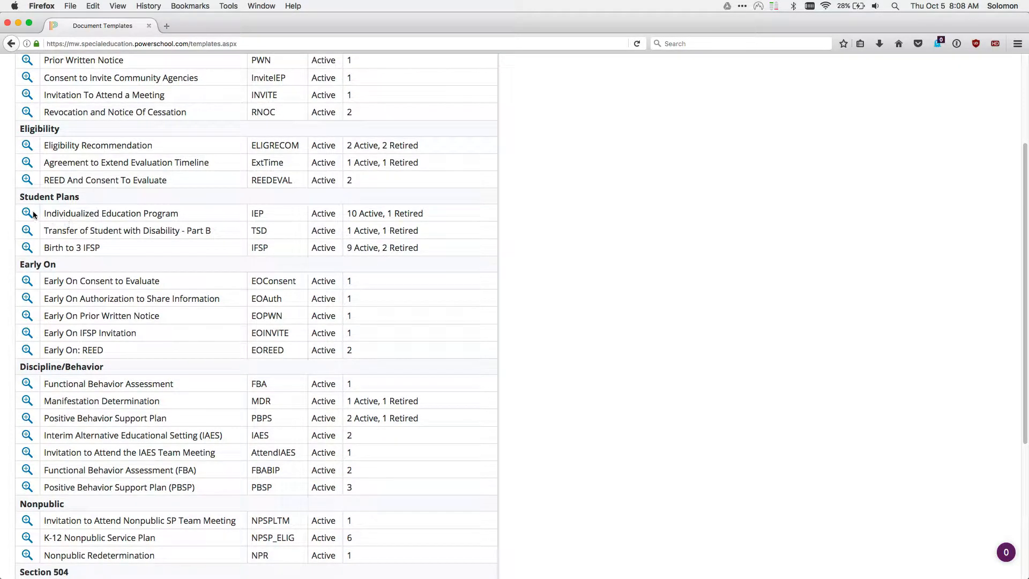
click(27, 214)
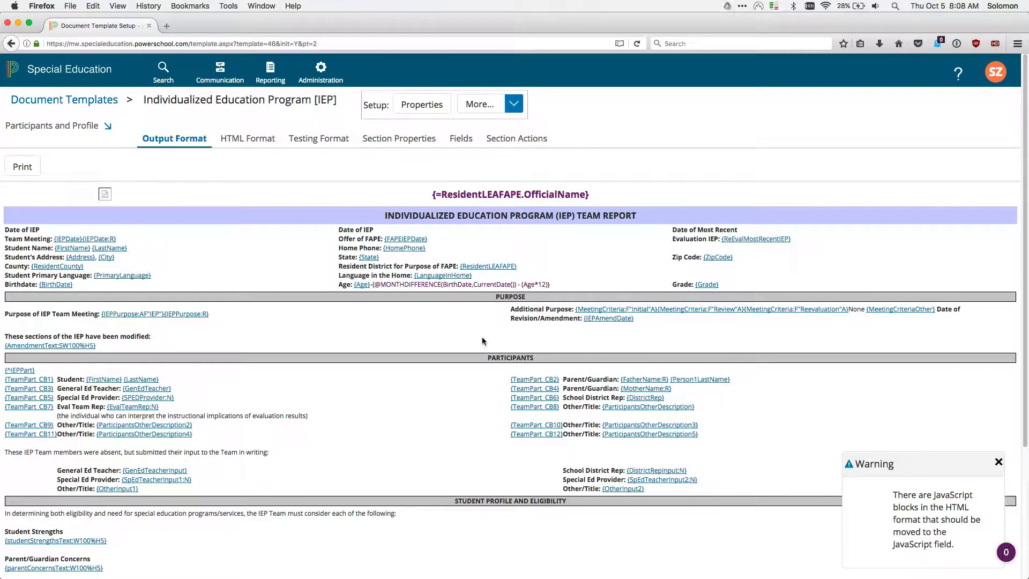
- Dismiss the warning and examine the template's output format, from the student details and participants through the profile and eligibility section
scroll(664, 360, down, 2)
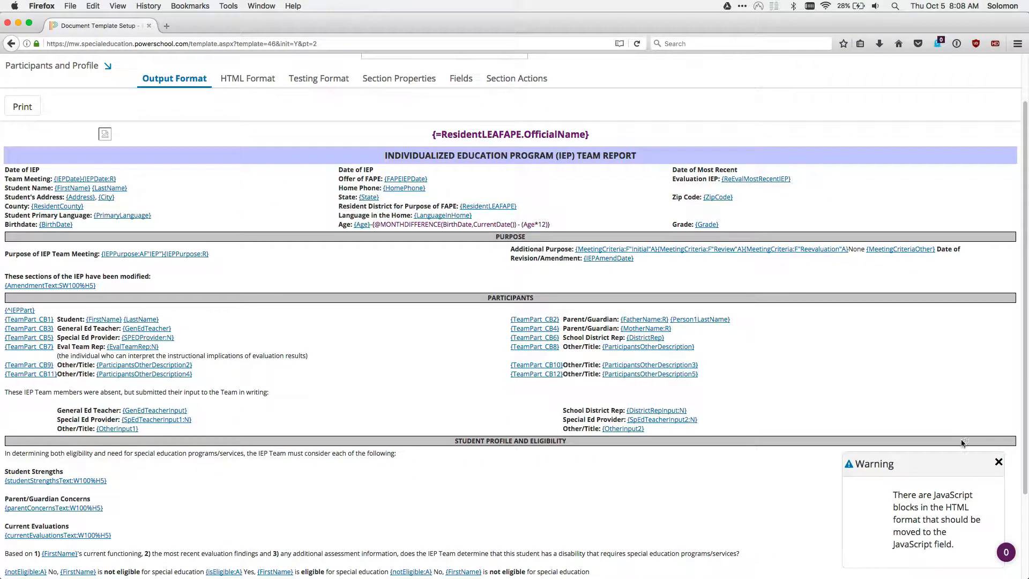
click(998, 461)
scroll(740, 457, down, 1)
scroll(739, 459, down, 3)
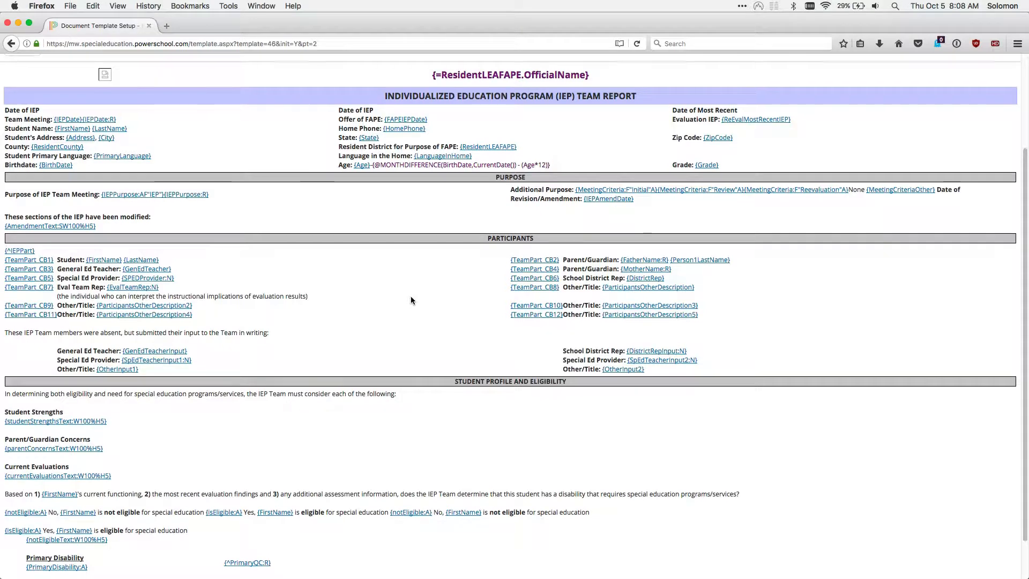
scroll(408, 268, up, 1)
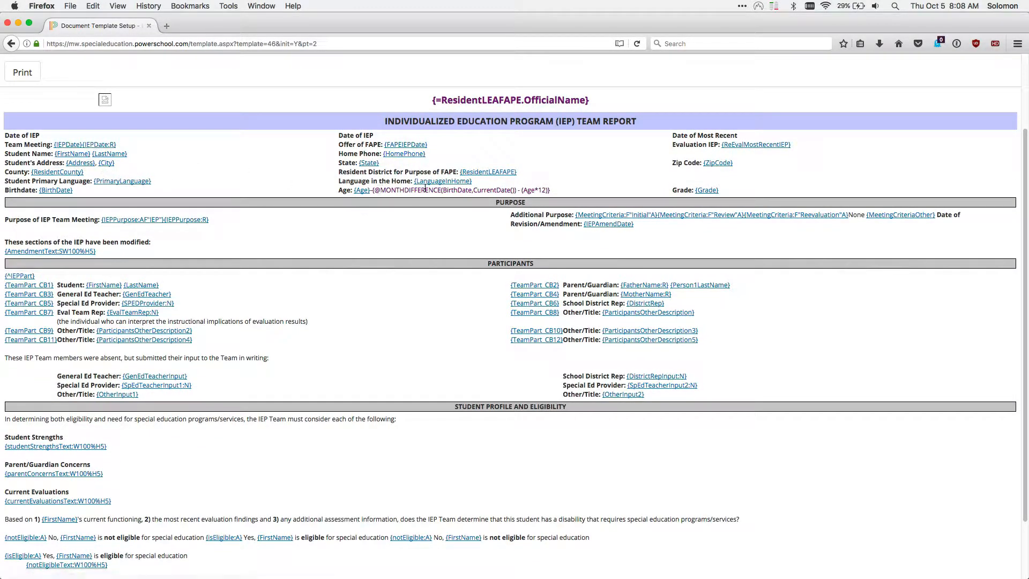
scroll(455, 246, up, 1)
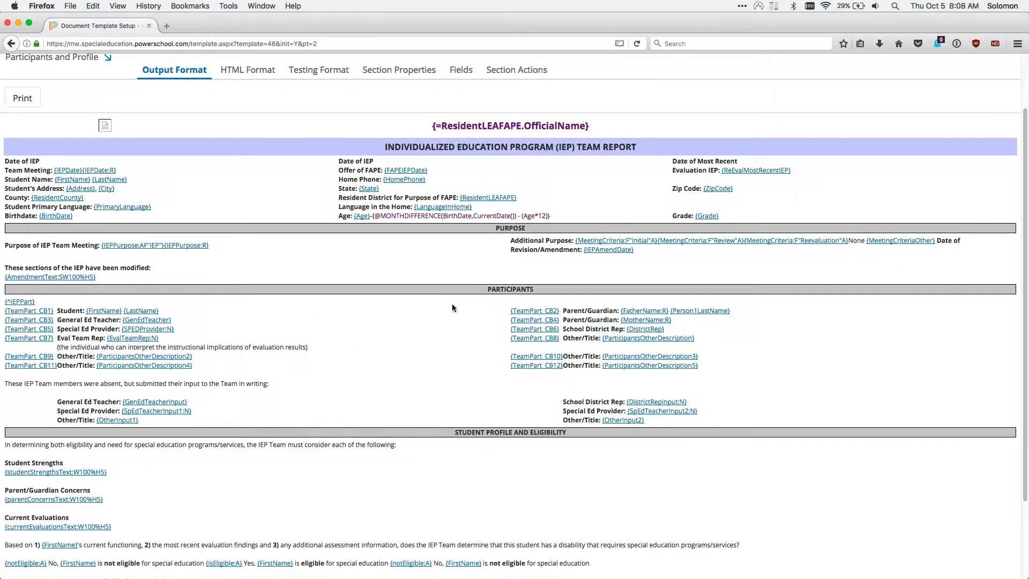
scroll(452, 303, down, 3)
scroll(435, 300, up, 1)
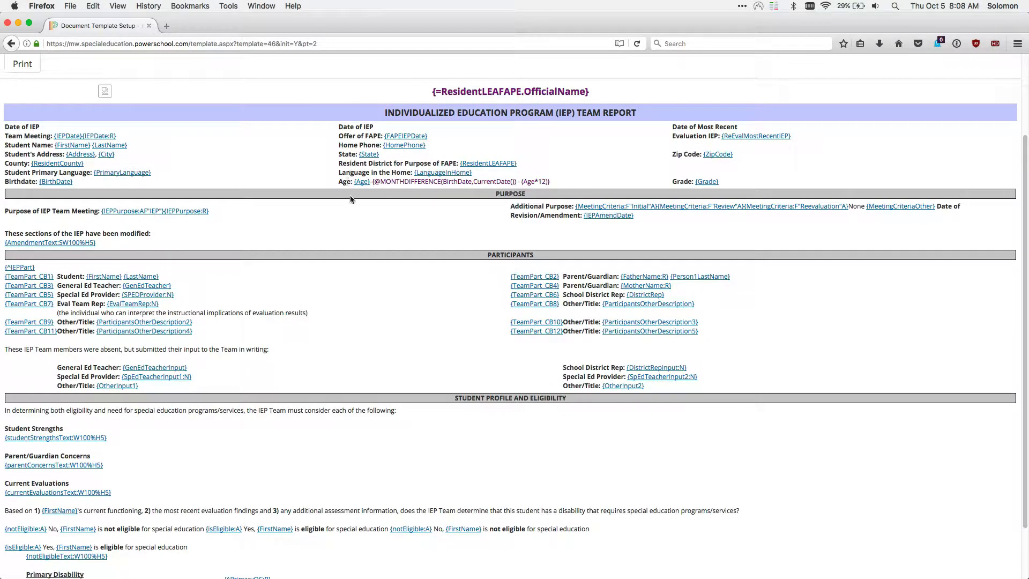
scroll(40, 347, down, 2)
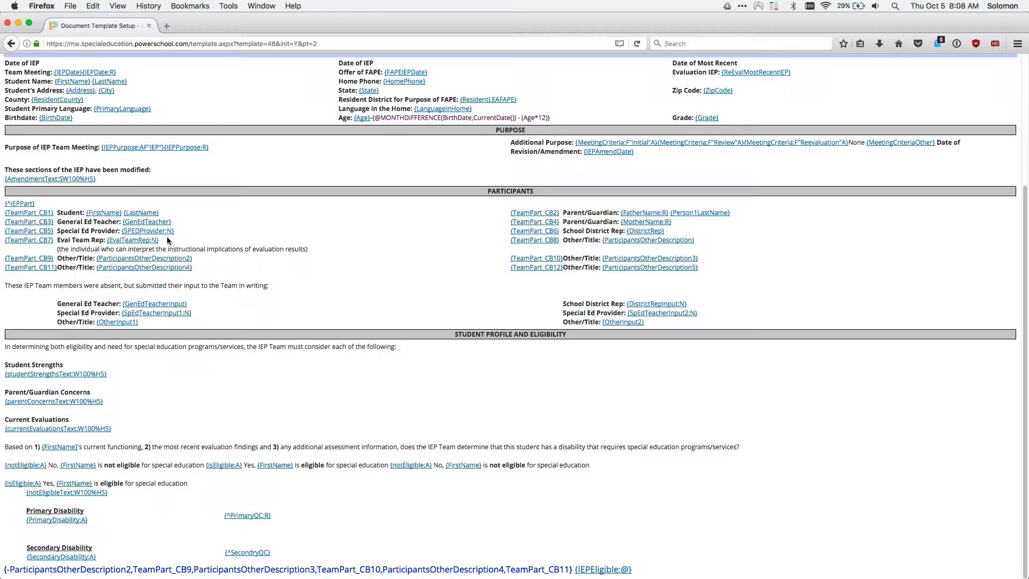
scroll(356, 254, up, 2)
scroll(357, 256, up, 1)
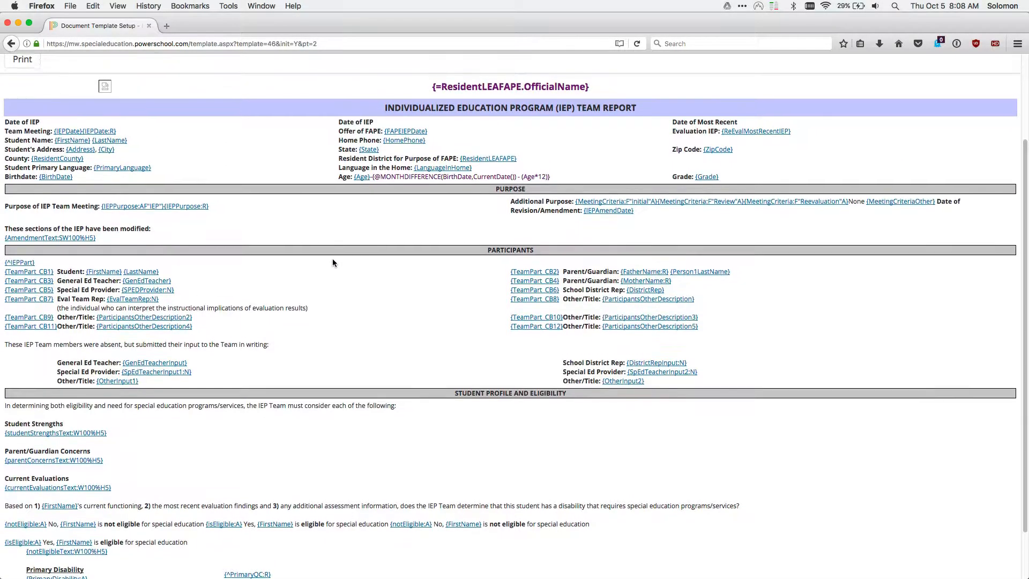
scroll(397, 291, down, 2)
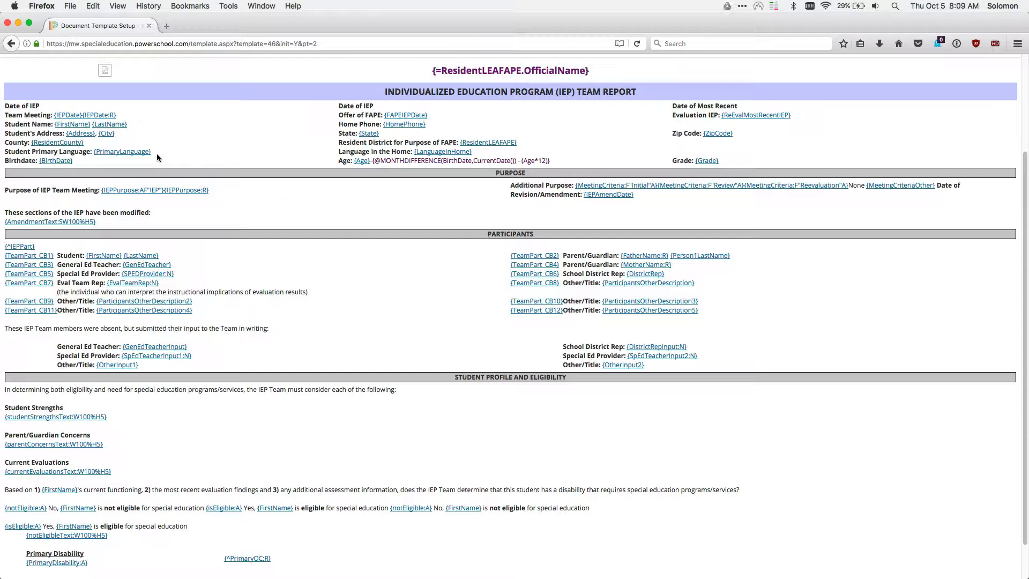
scroll(284, 156, up, 4)
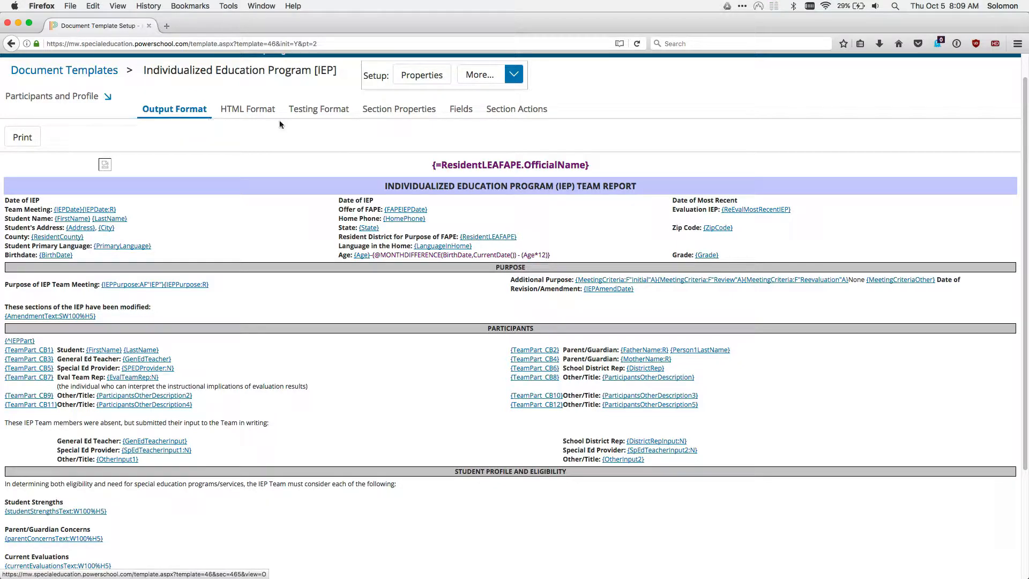
- Show the template in Testing Format and review its form fields, including the Language in the Home choices
click(321, 111)
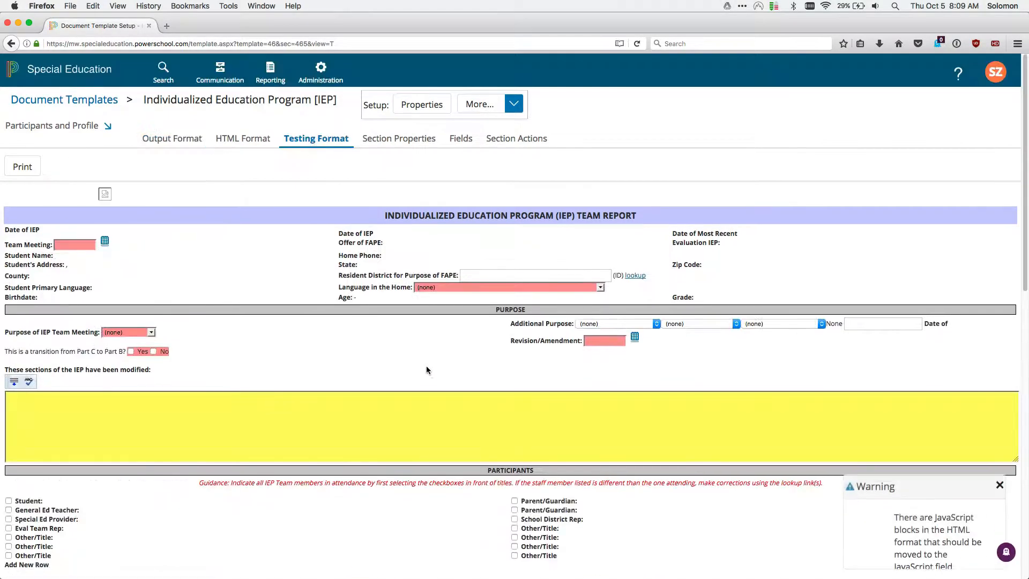
scroll(420, 360, down, 3)
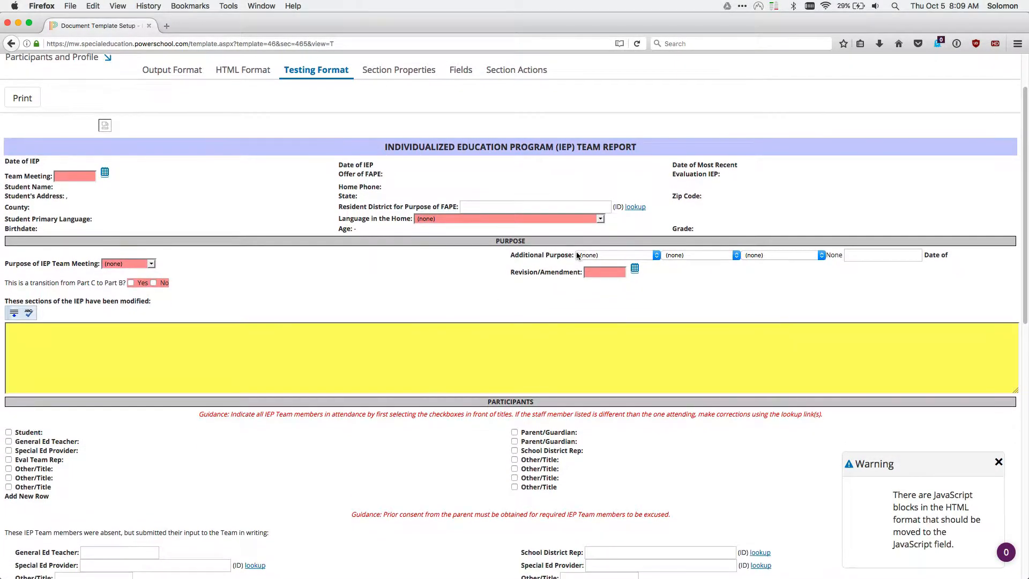
click(600, 218)
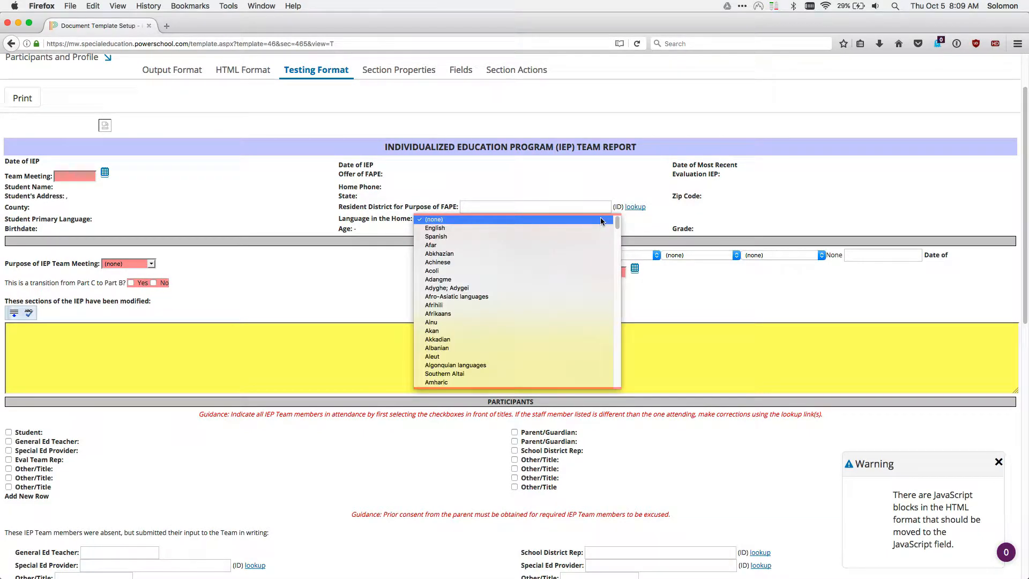
click(285, 297)
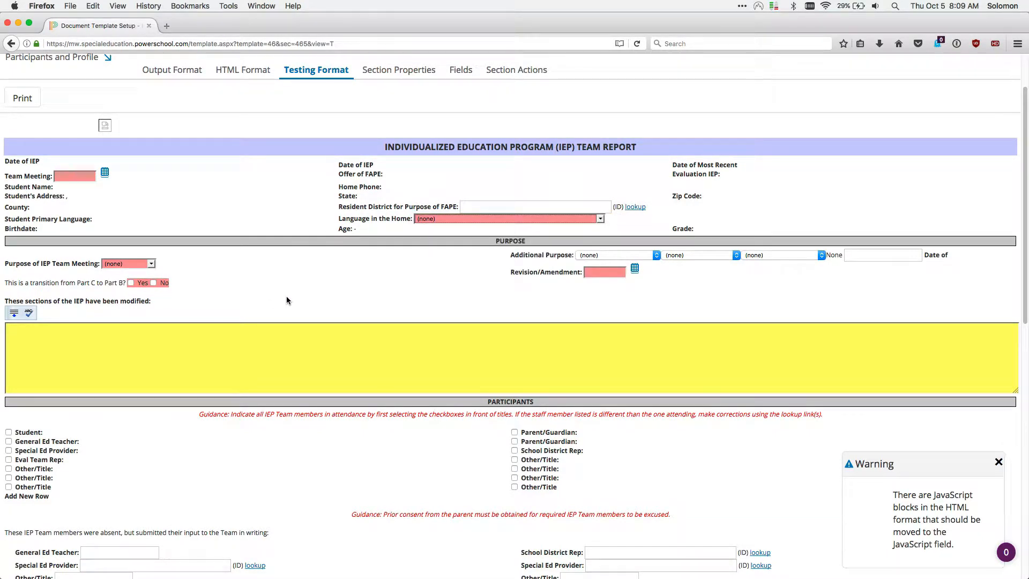
scroll(351, 309, down, 4)
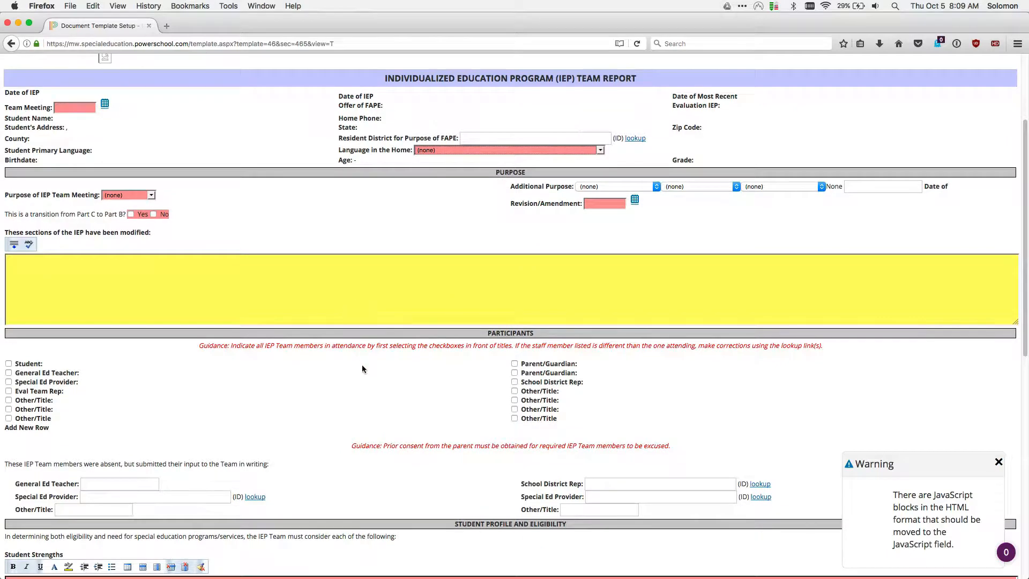
scroll(353, 370, down, 2)
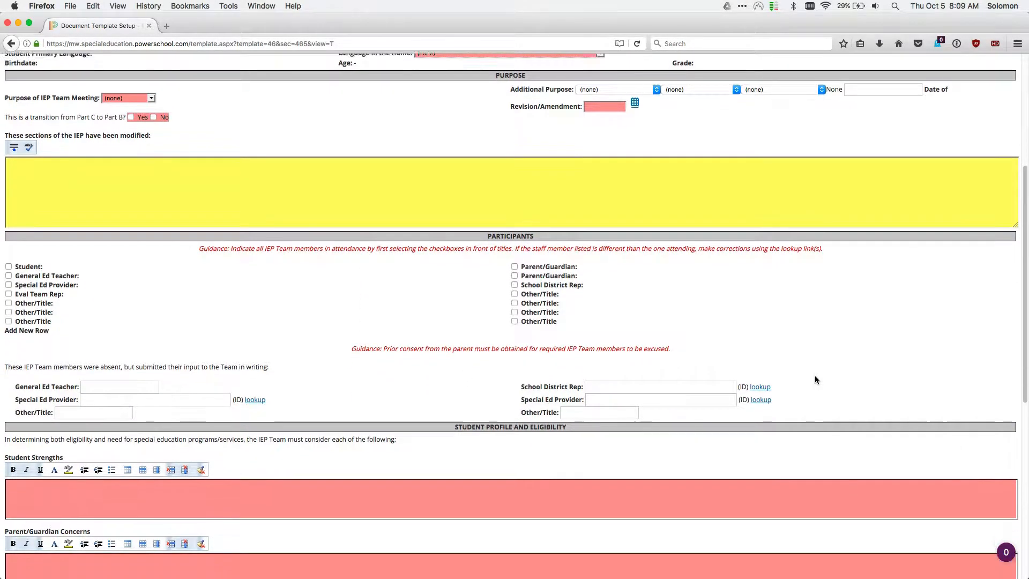
scroll(464, 464, down, 2)
scroll(433, 442, up, 3)
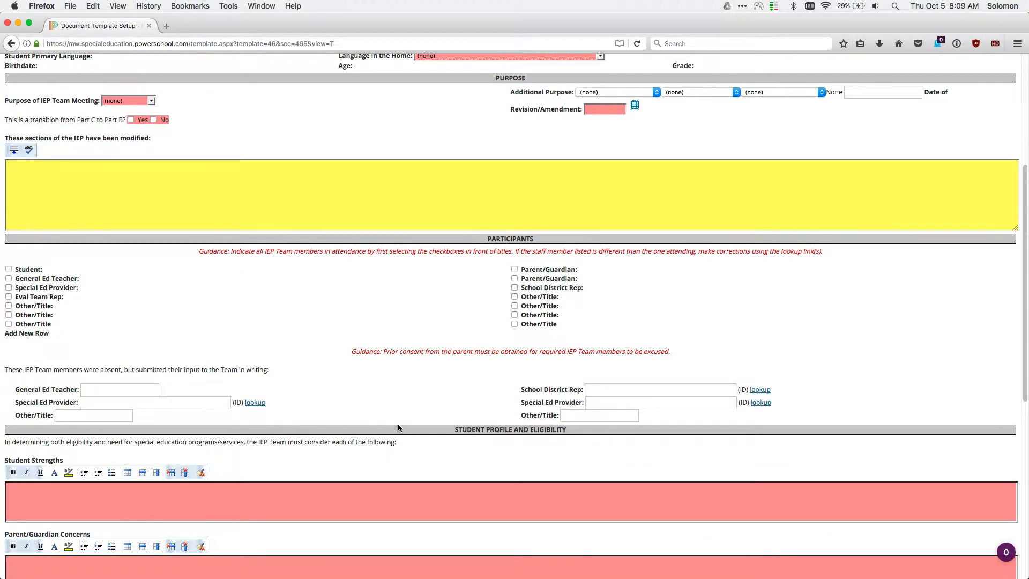
scroll(381, 368, up, 3)
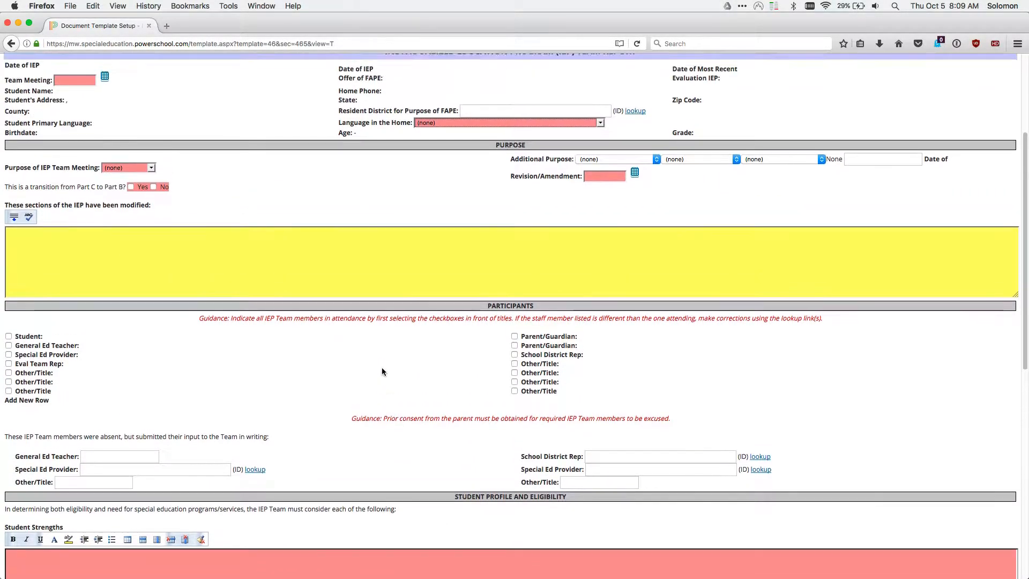
click(394, 258)
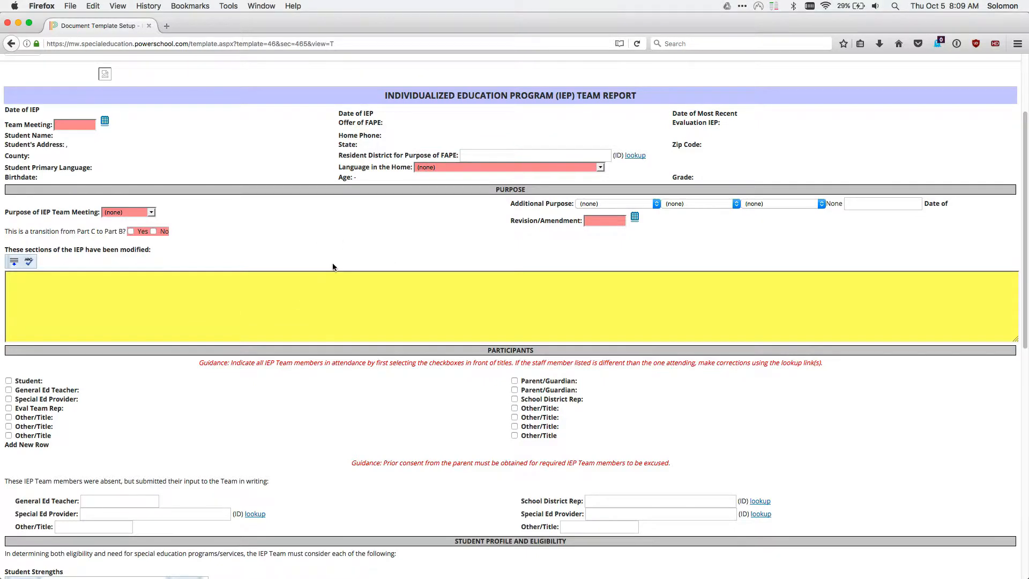
- Open the Spanish translation of the Individualized Education Program template from its Translations page
scroll(327, 279, up, 4)
scroll(316, 294, up, 1)
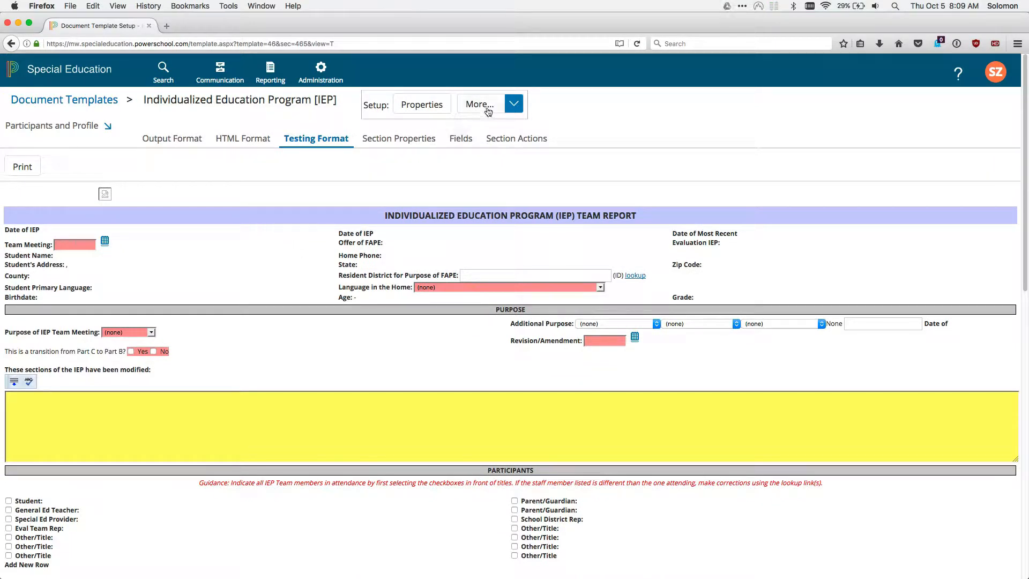
click(515, 106)
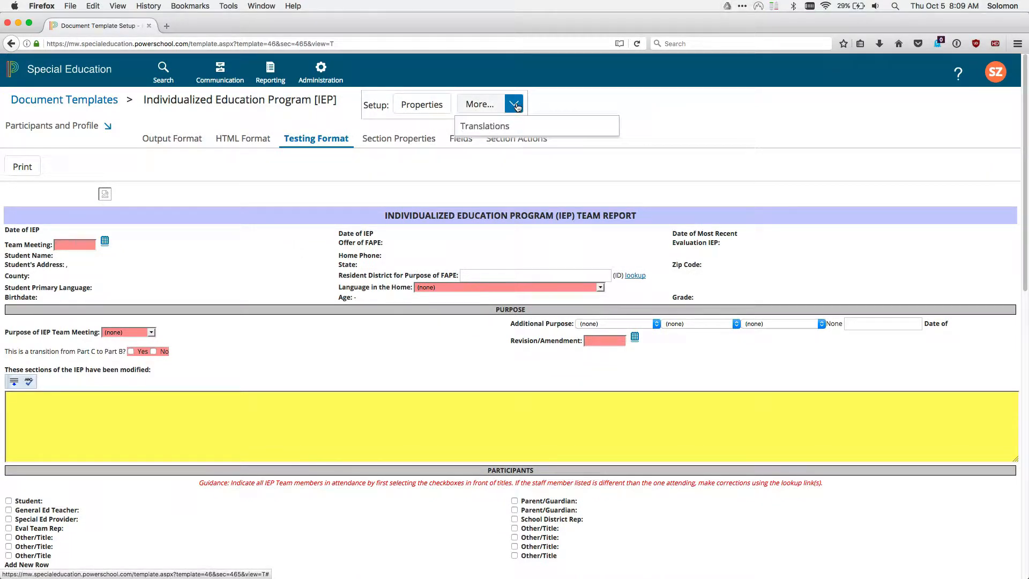
click(517, 128)
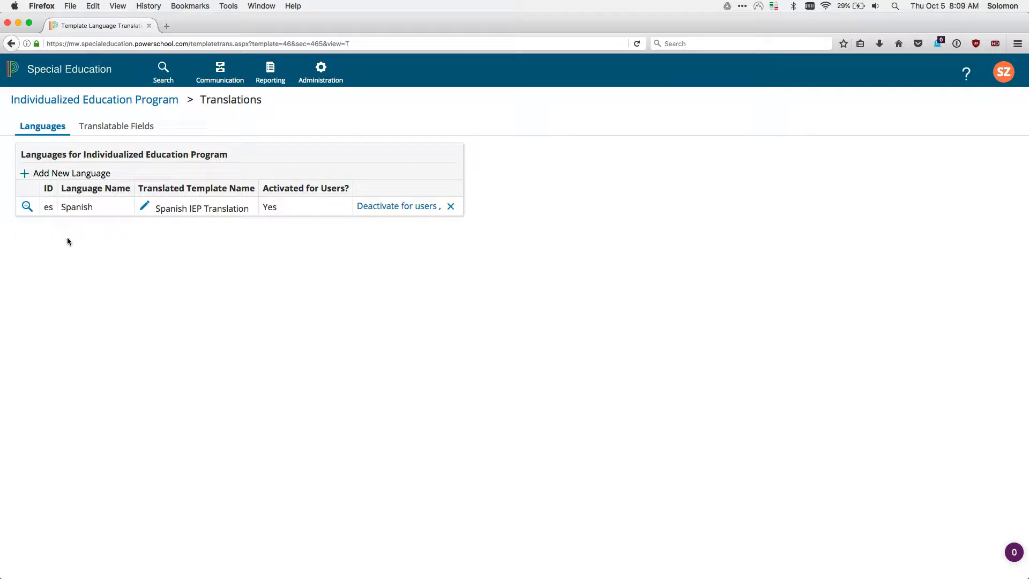
click(28, 209)
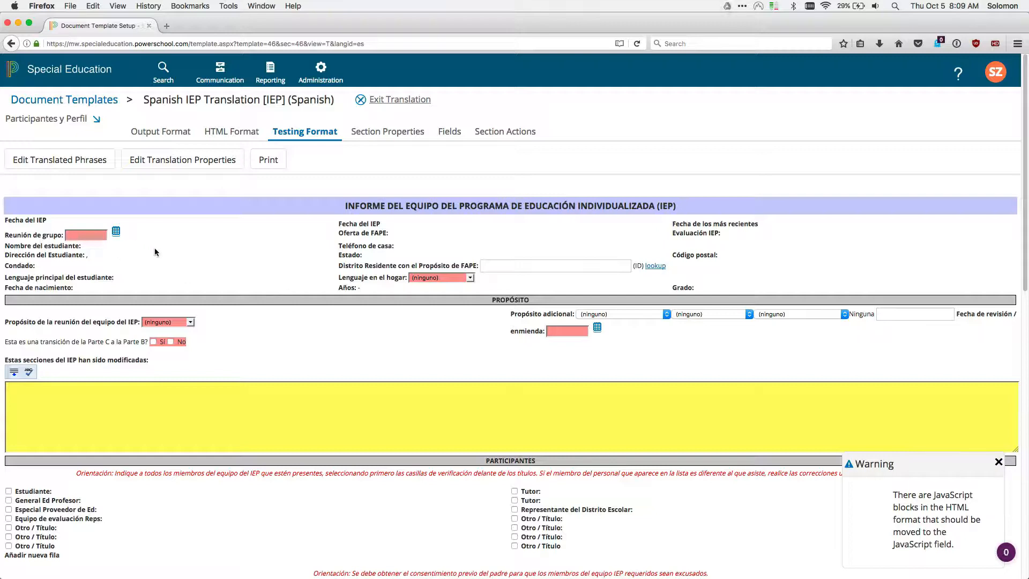
- Review the Spanish testing form, including the home language and IEP meeting purpose choices, through the disability and qualification criteria fields
click(469, 277)
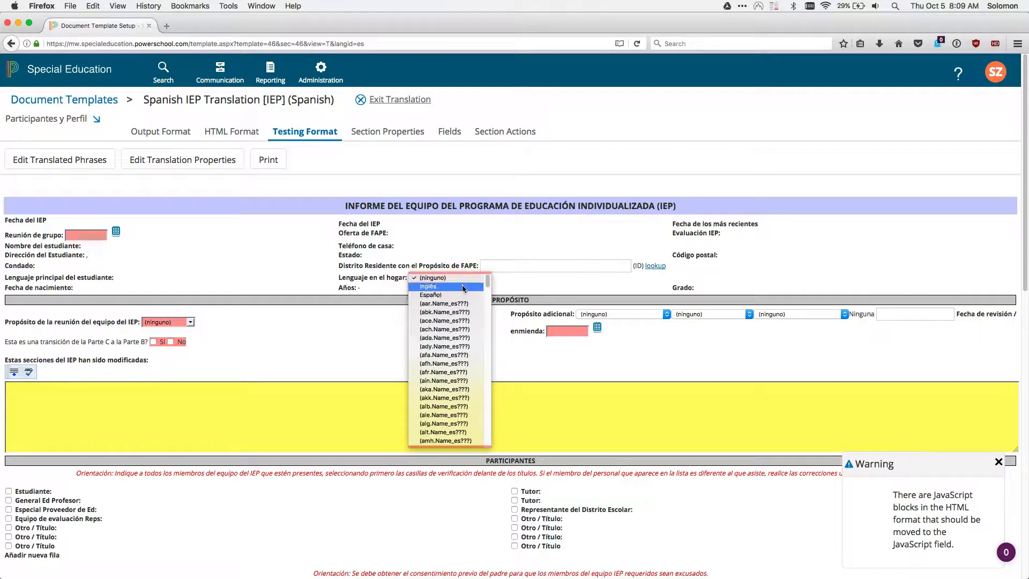
click(373, 318)
click(191, 322)
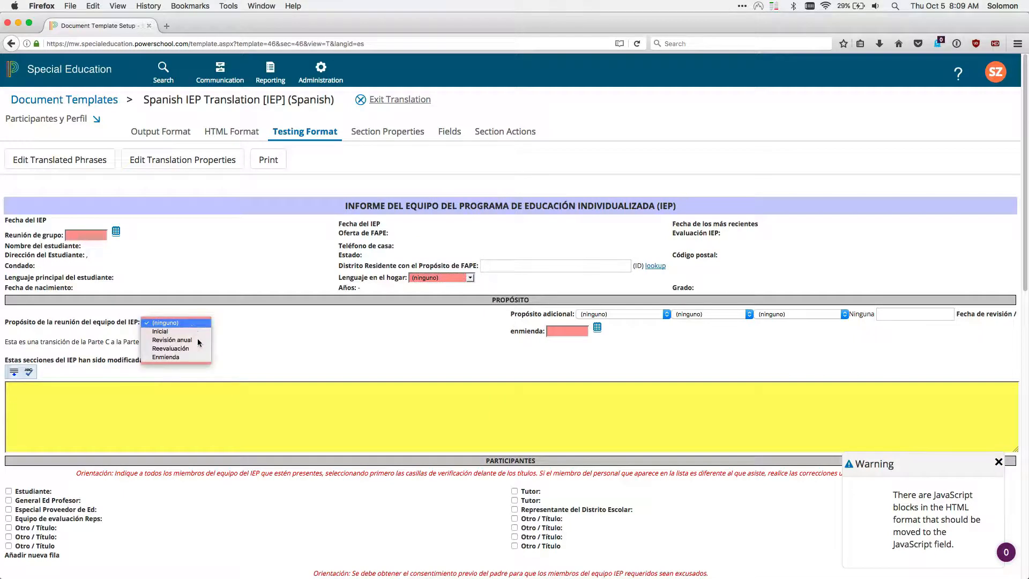
click(401, 346)
scroll(400, 342, down, 5)
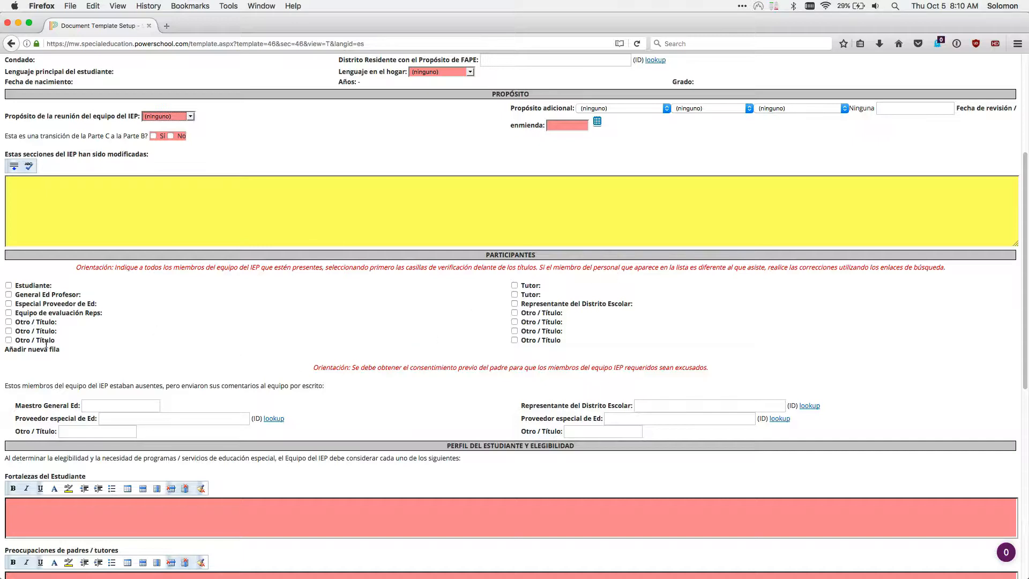
scroll(387, 437, down, 3)
scroll(387, 438, down, 7)
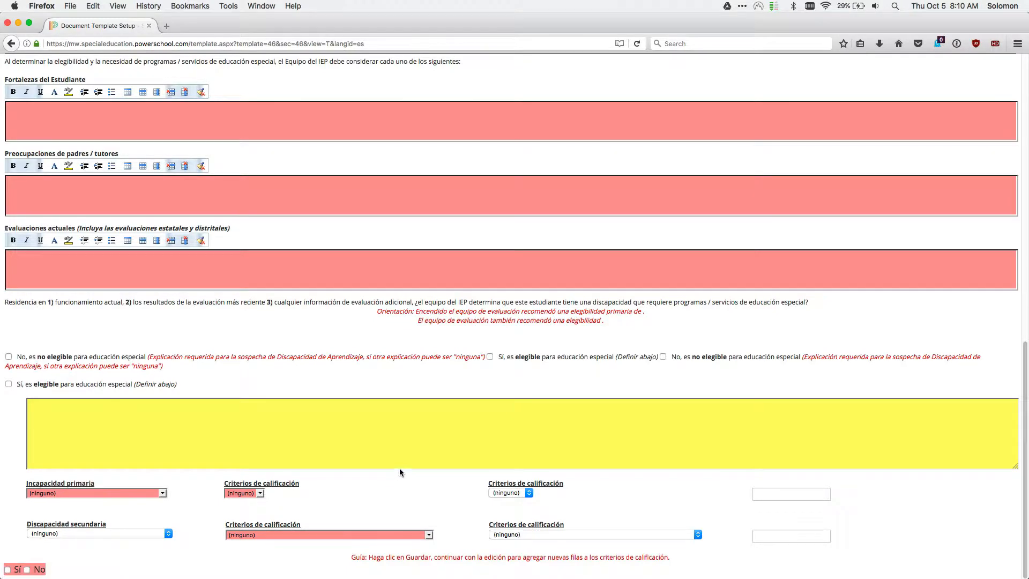
scroll(401, 469, up, 3)
scroll(401, 468, up, 10)
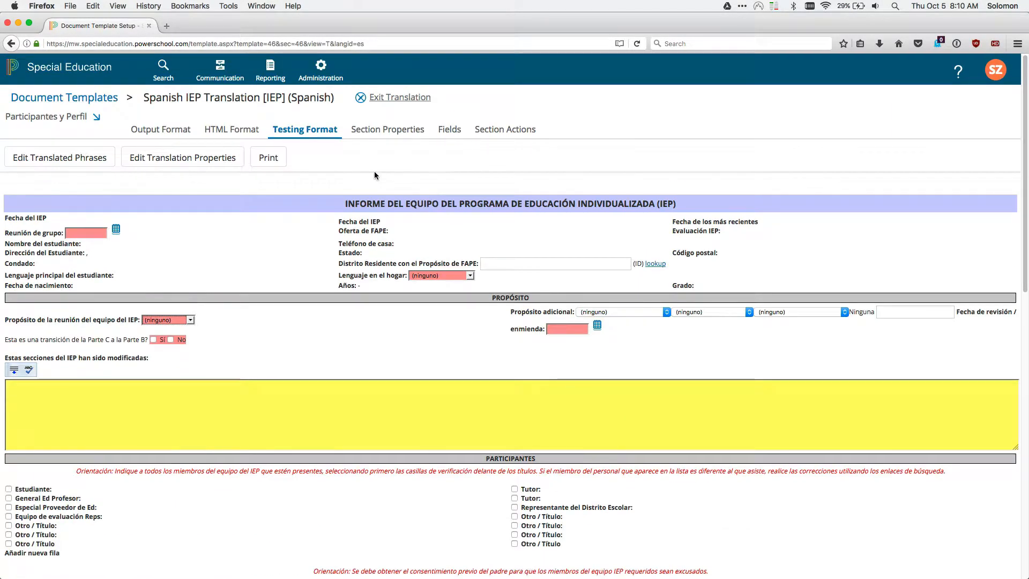
- Exit the Spanish translation and open the Translations page of the Individualized Education Program template
click(381, 97)
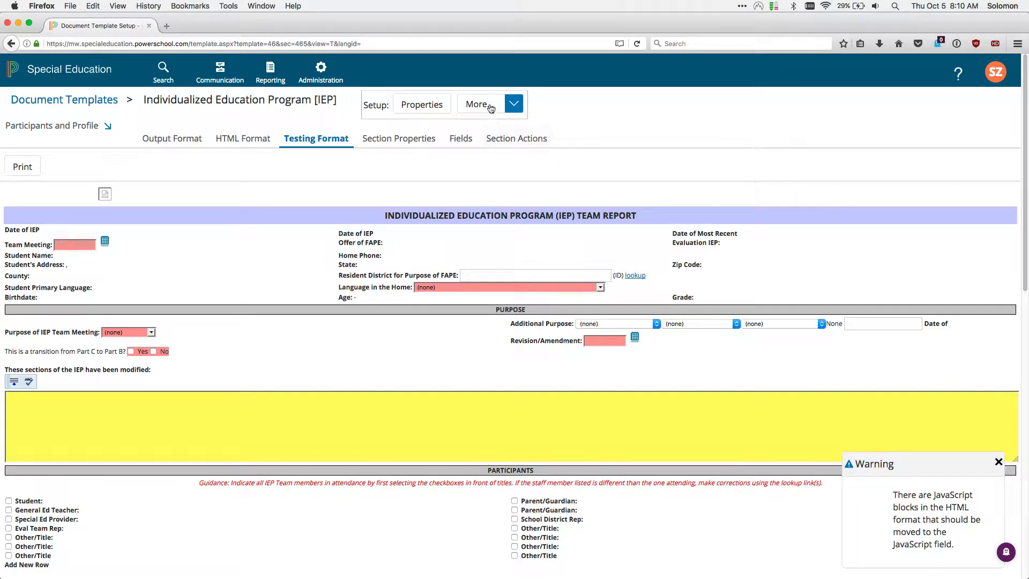
click(490, 108)
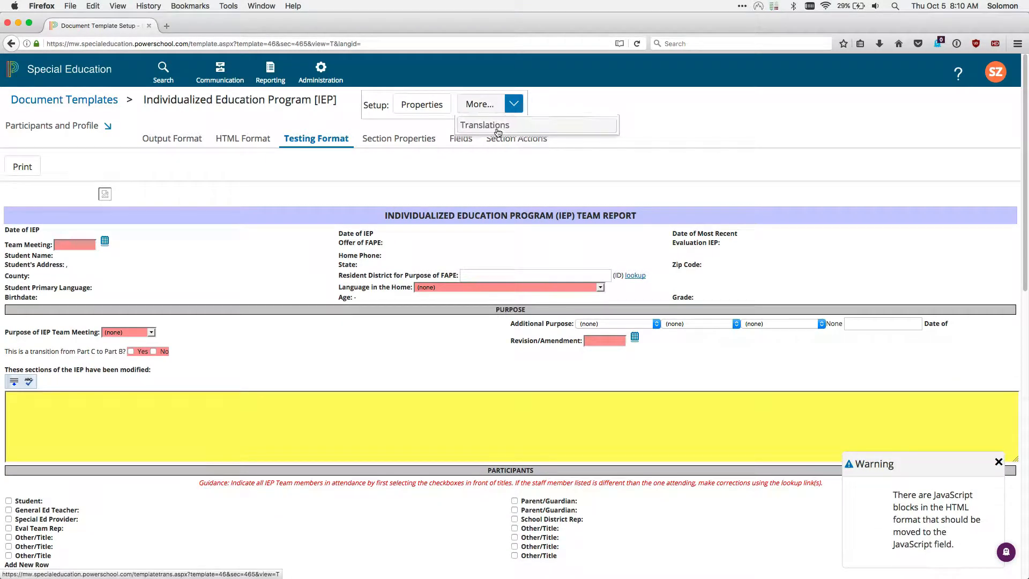
click(485, 127)
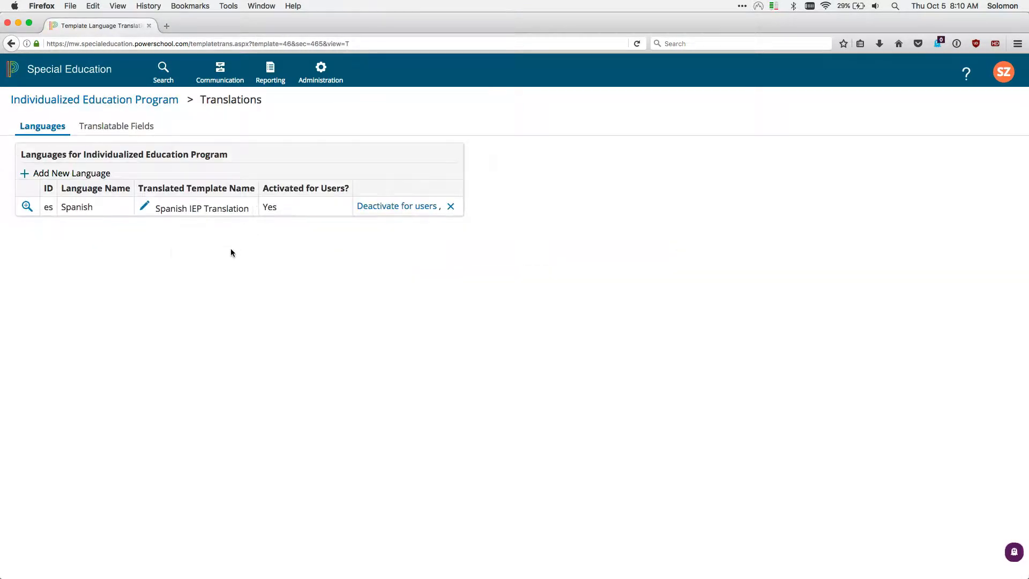
- Add Chinese as a new translation language for the Individualized Education Program template
click(80, 173)
click(229, 111)
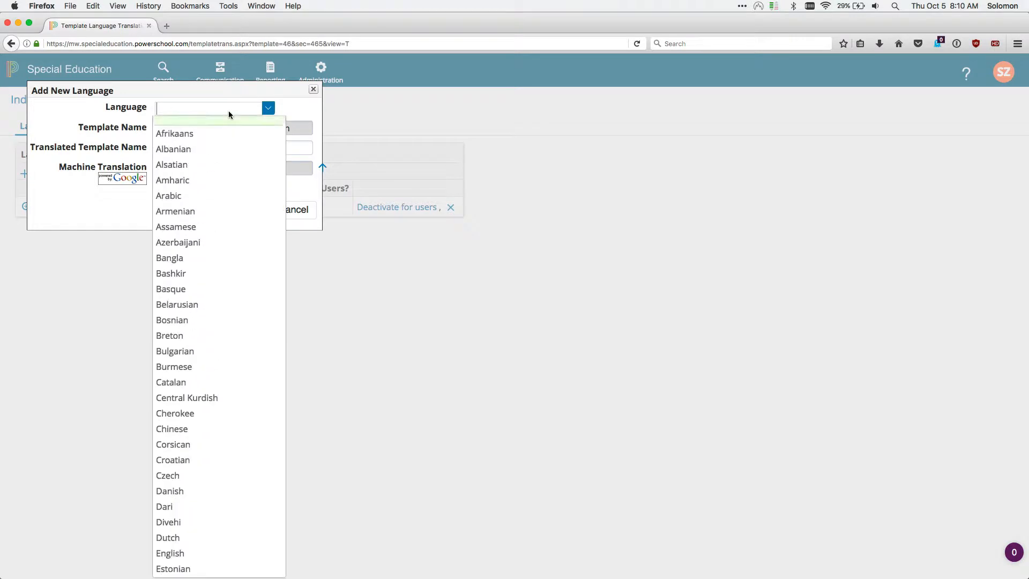
key(i)
key(s)
key(c)
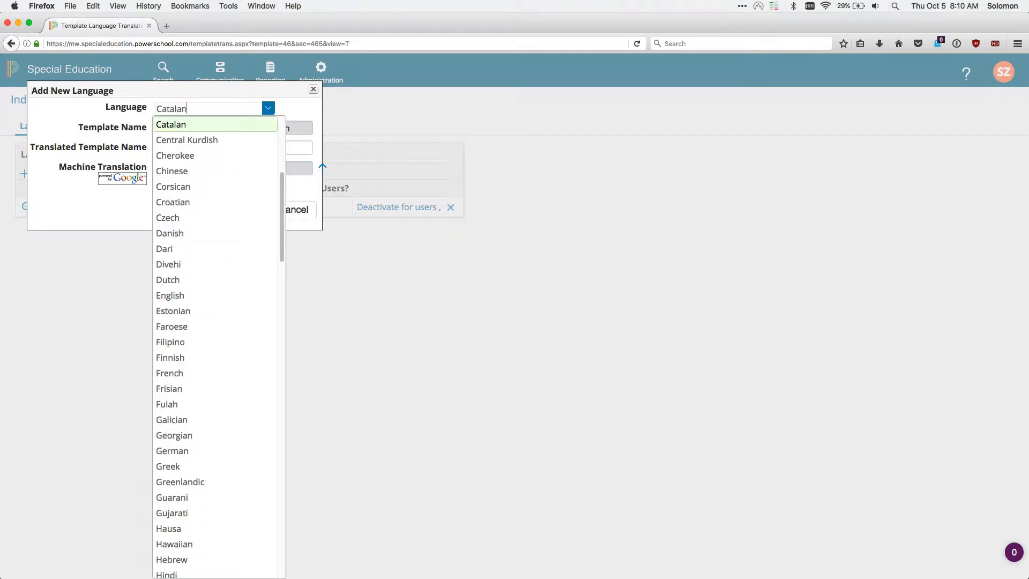
click(207, 171)
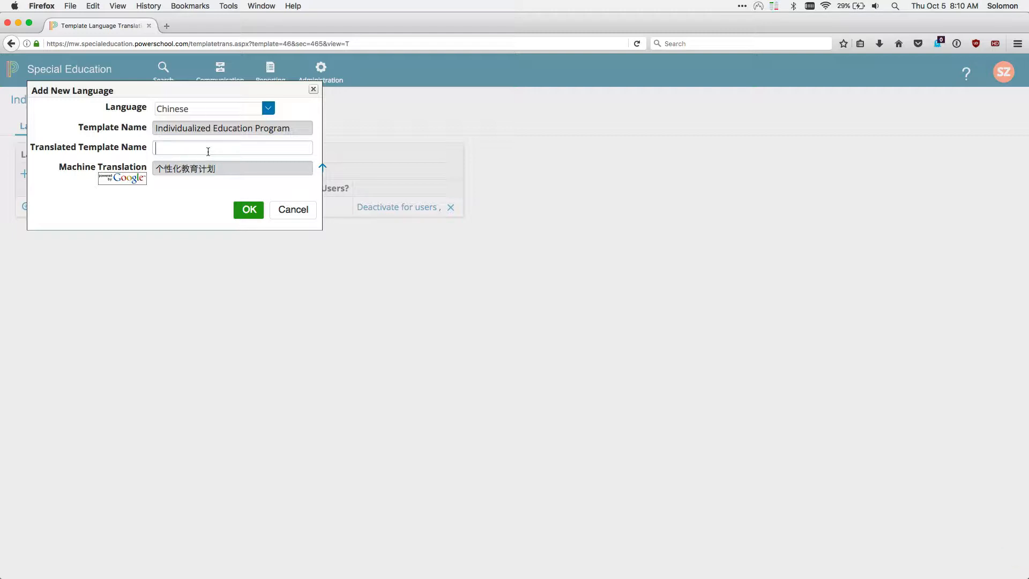
click(263, 148)
click(249, 209)
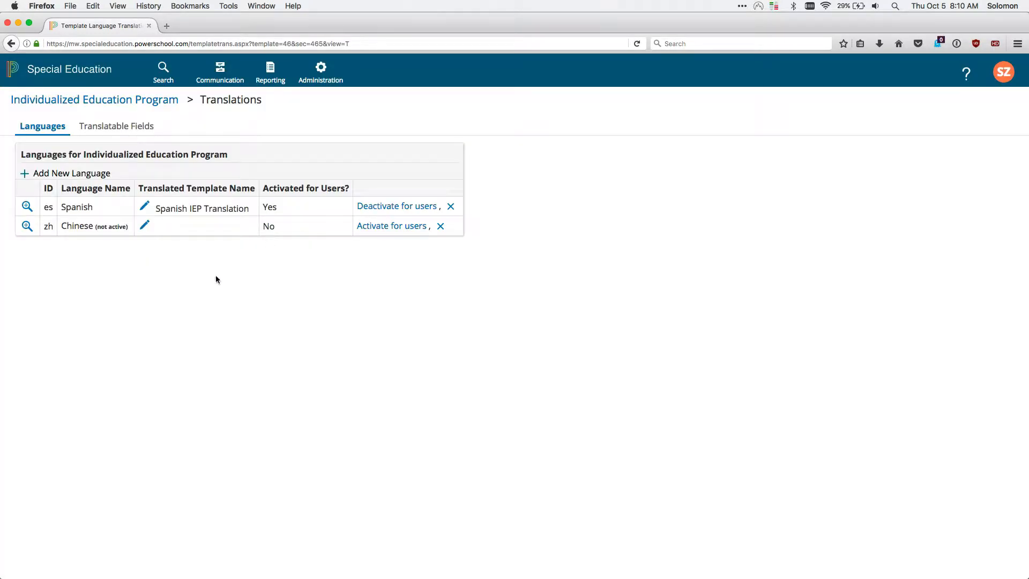
- Set the translated template name of the Chinese entry to "IEP in Chinese"
click(146, 225)
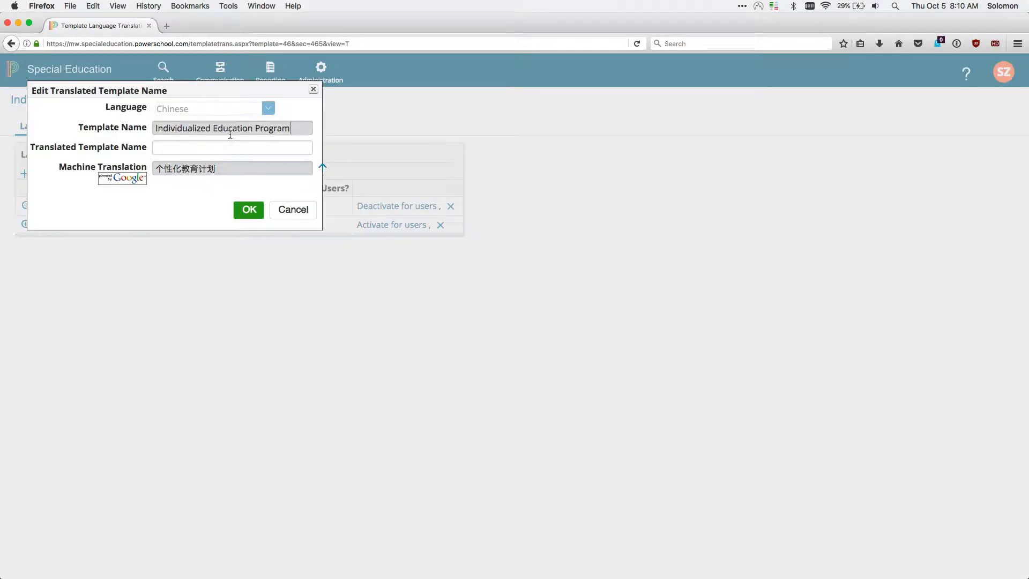
text(IEP in Chinese)
click(248, 209)
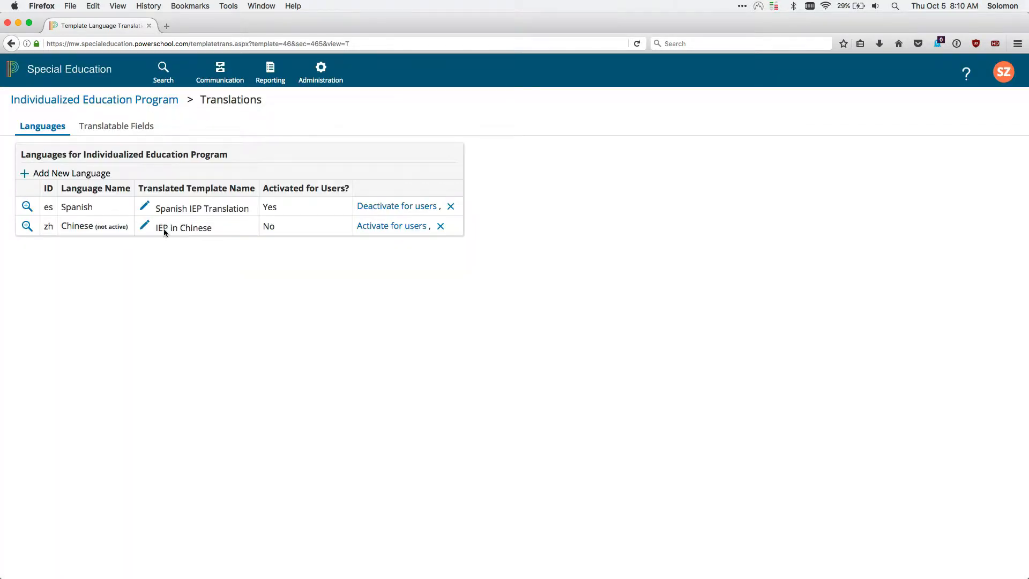
- Open the Chinese translation, dismiss the JavaScript warning and review the highlighted untranslated phrases in its testing form
click(31, 231)
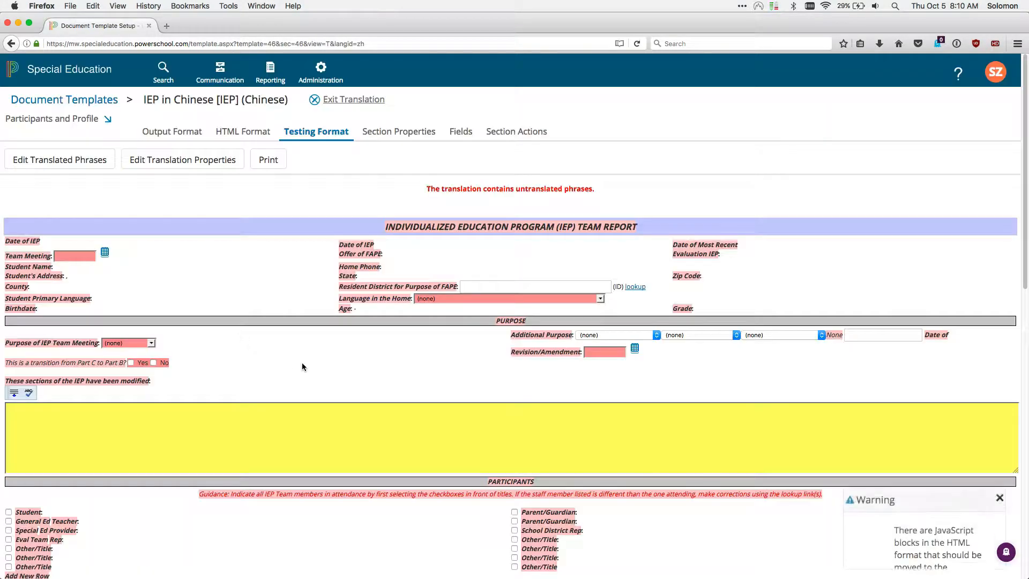
scroll(330, 352, down, 4)
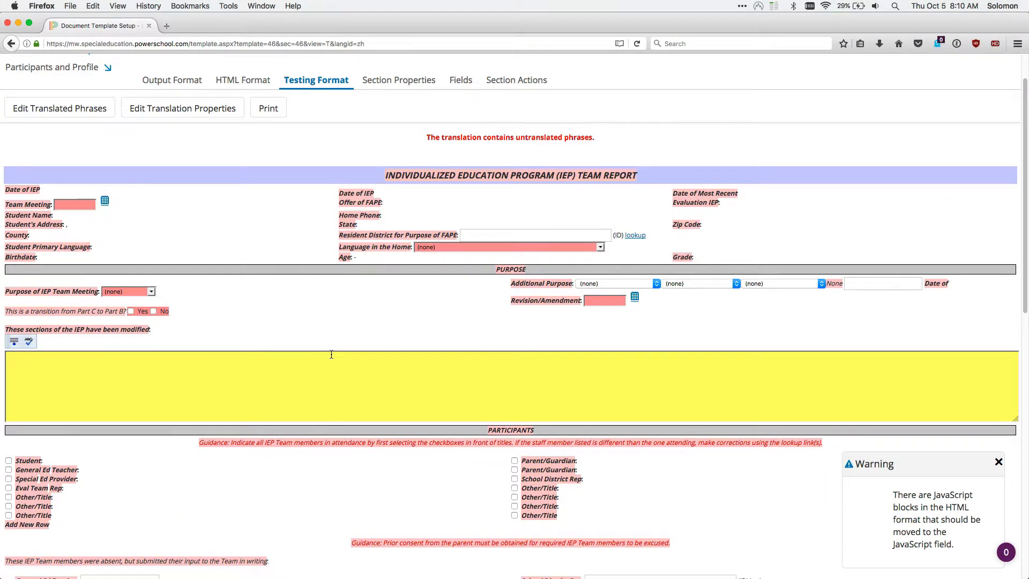
scroll(500, 79, up, 4)
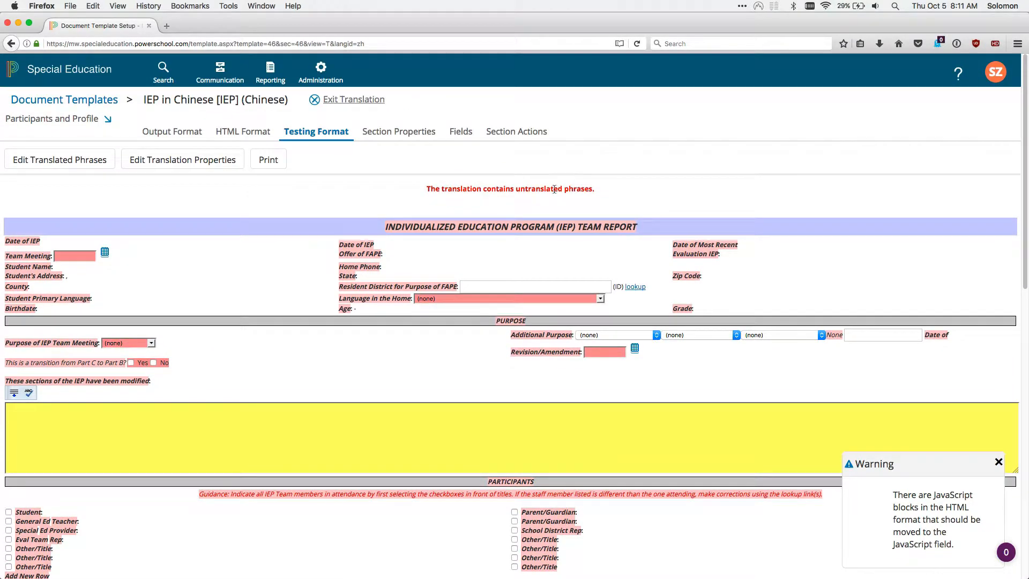
scroll(424, 379, down, 3)
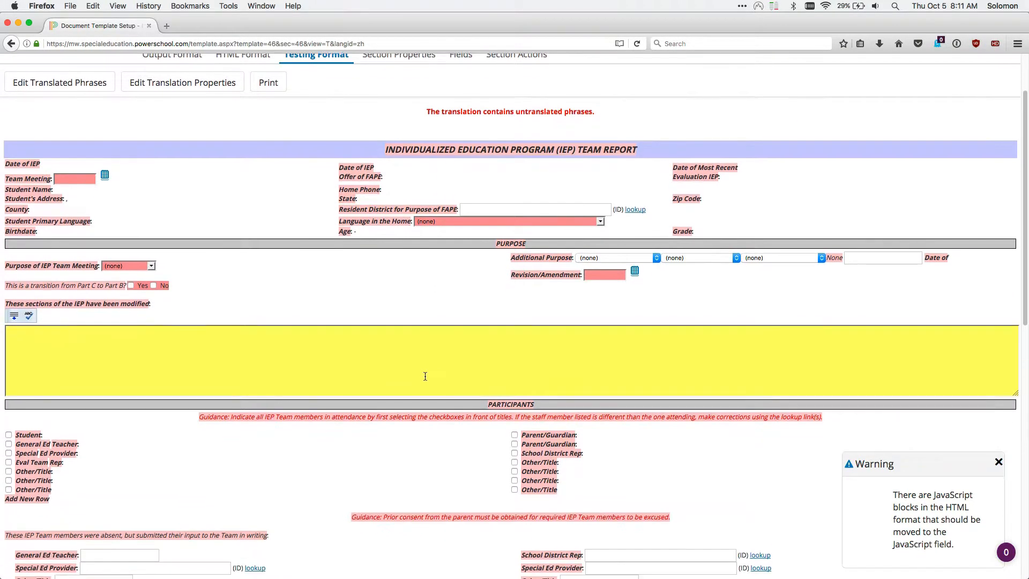
click(998, 461)
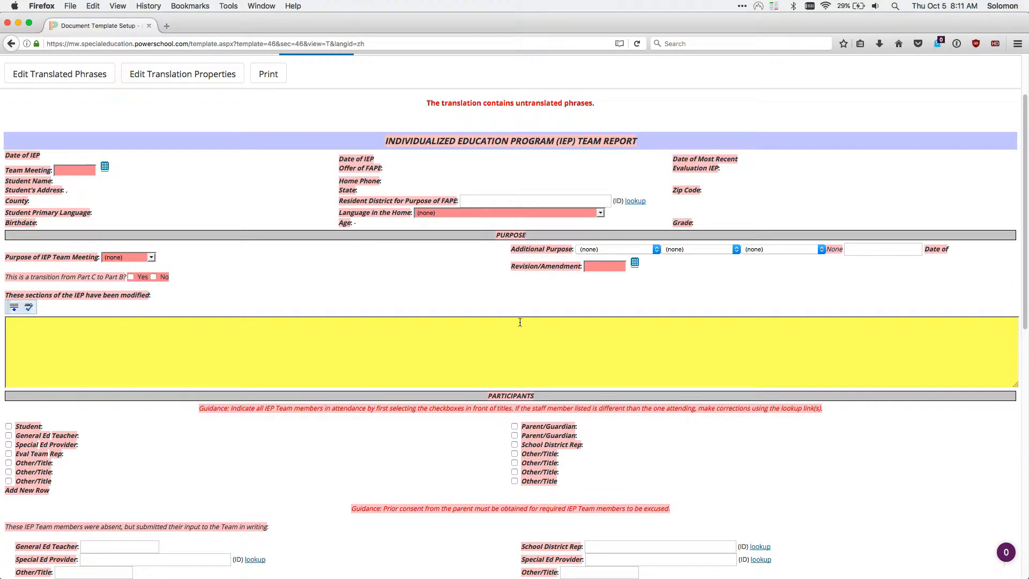
scroll(349, 307, up, 2)
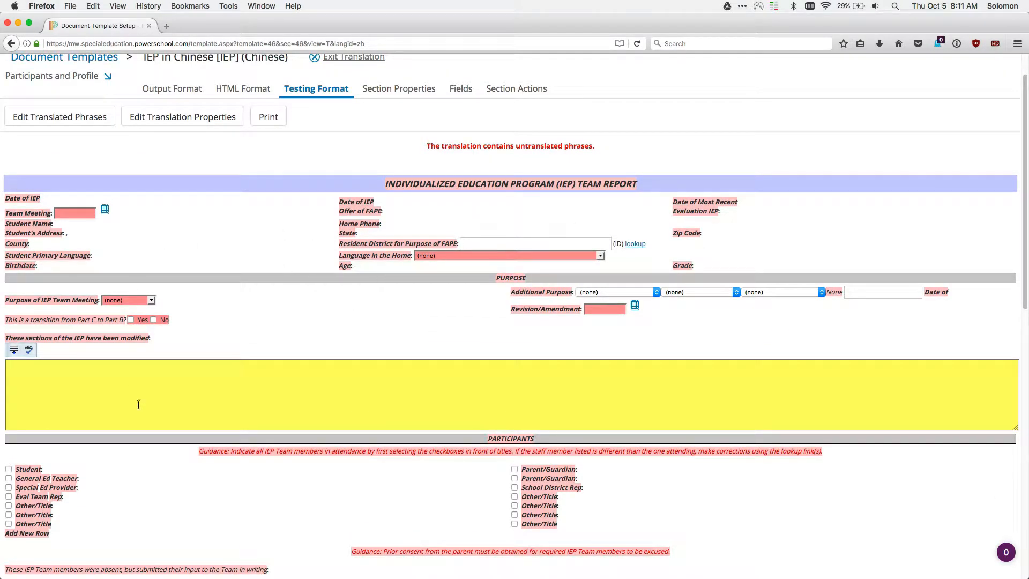
- Open the translated phrases of the Participants and Profile section for editing and compare the untranslated phrases with their Chinese machine translations
click(105, 121)
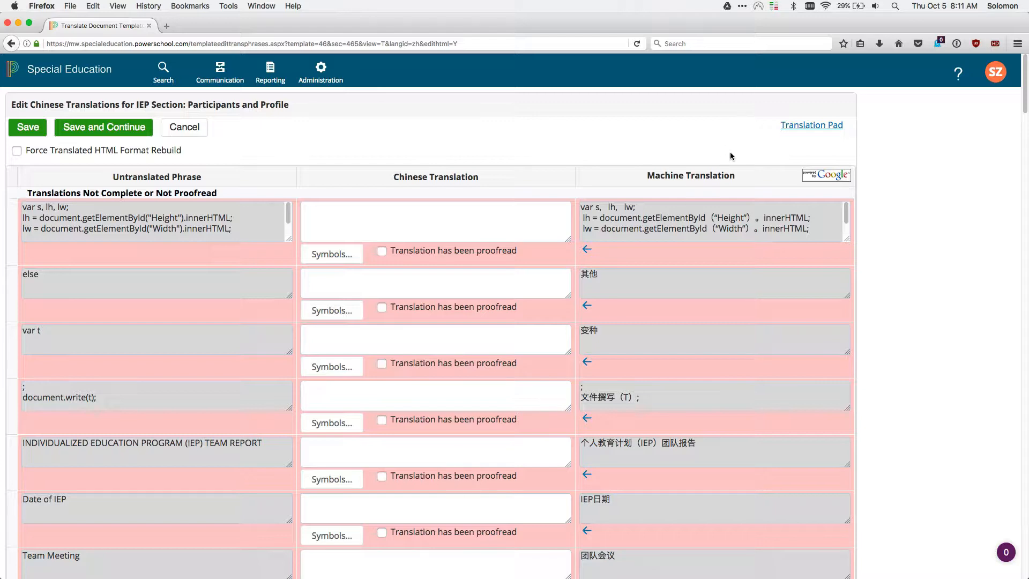
scroll(879, 321, down, 4)
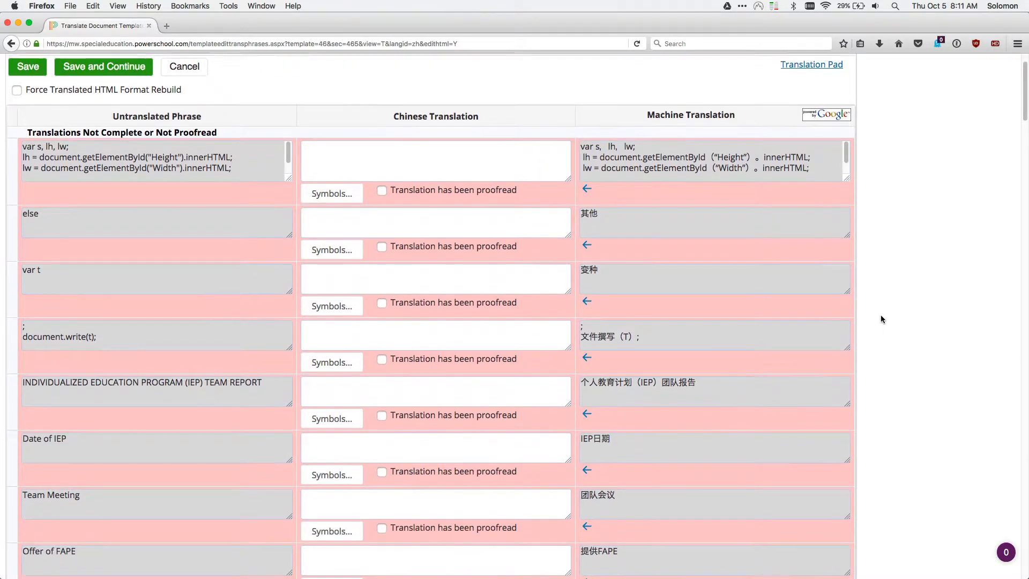
scroll(867, 311, down, 4)
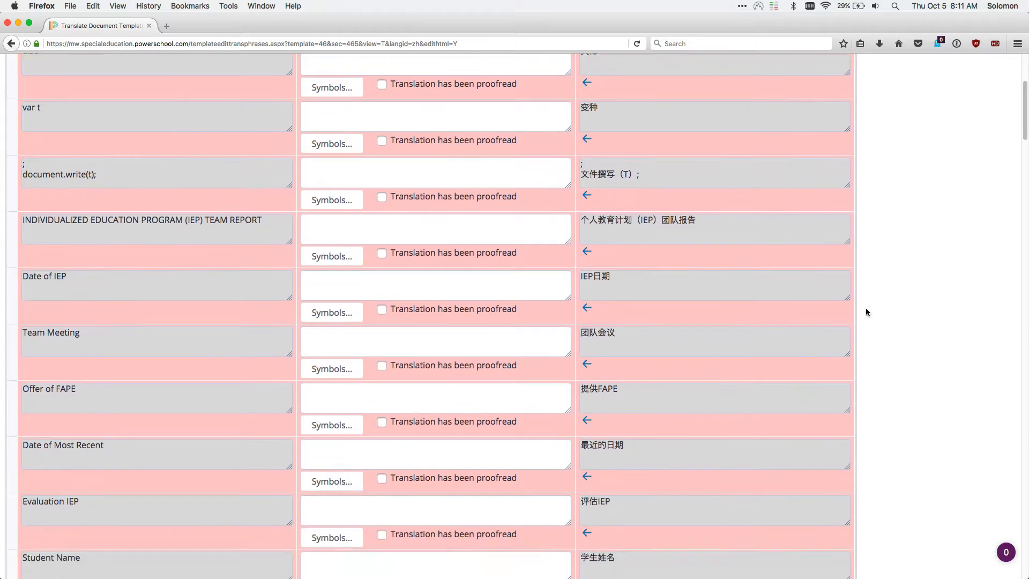
scroll(866, 312, down, 1)
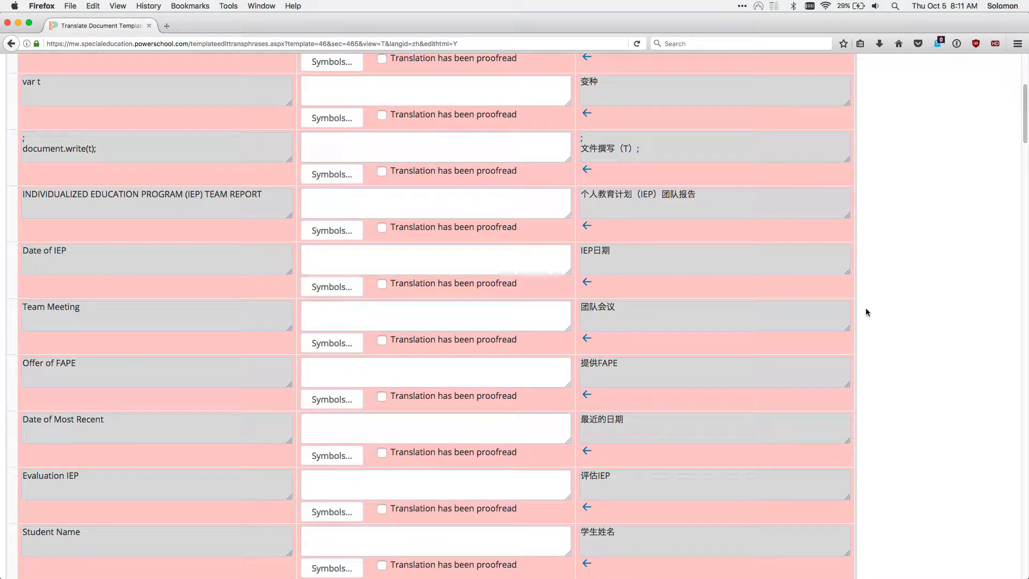
scroll(866, 311, down, 1)
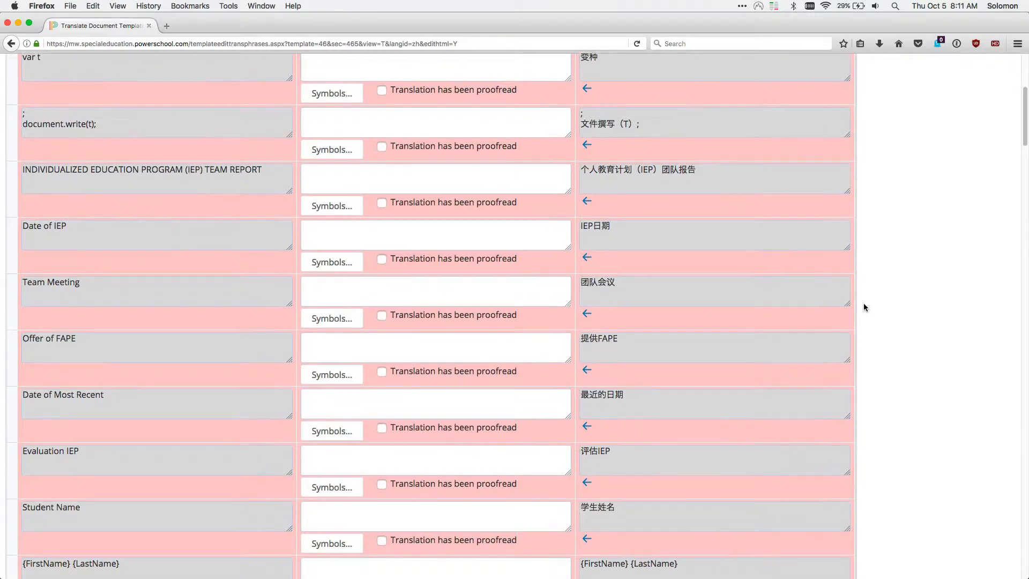
scroll(863, 307, up, 1)
scroll(863, 306, down, 2)
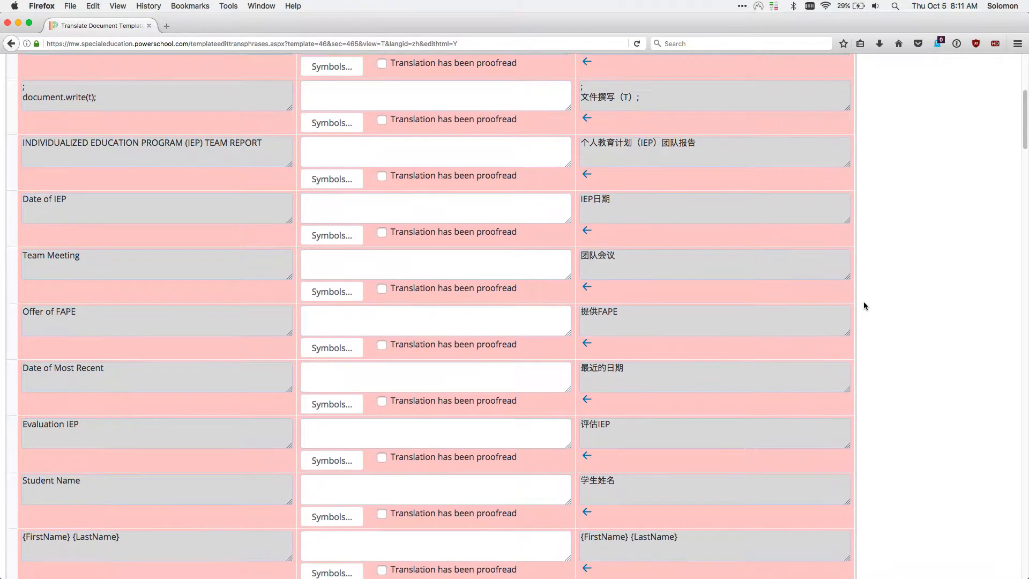
scroll(863, 293, up, 8)
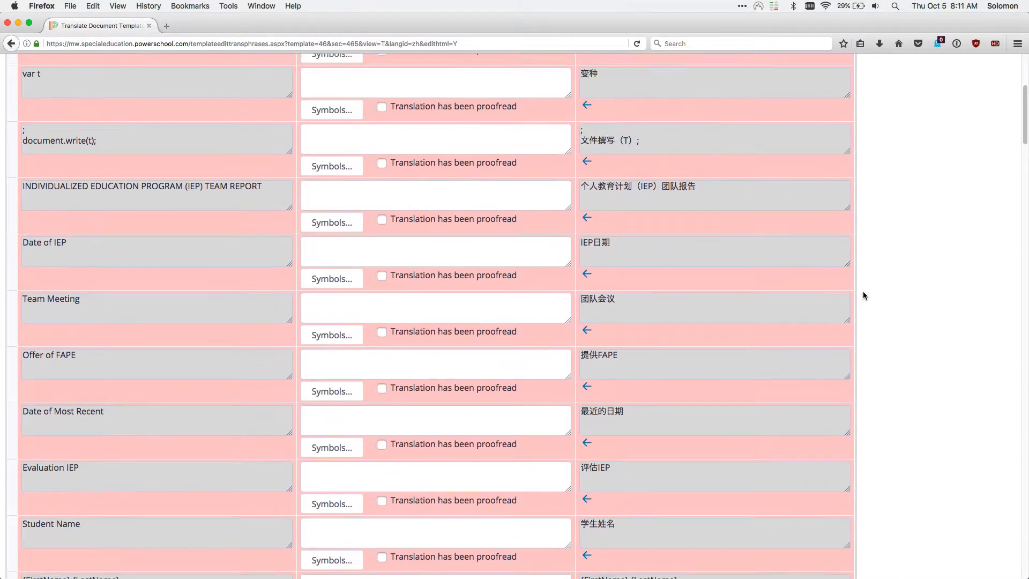
scroll(862, 295, up, 1)
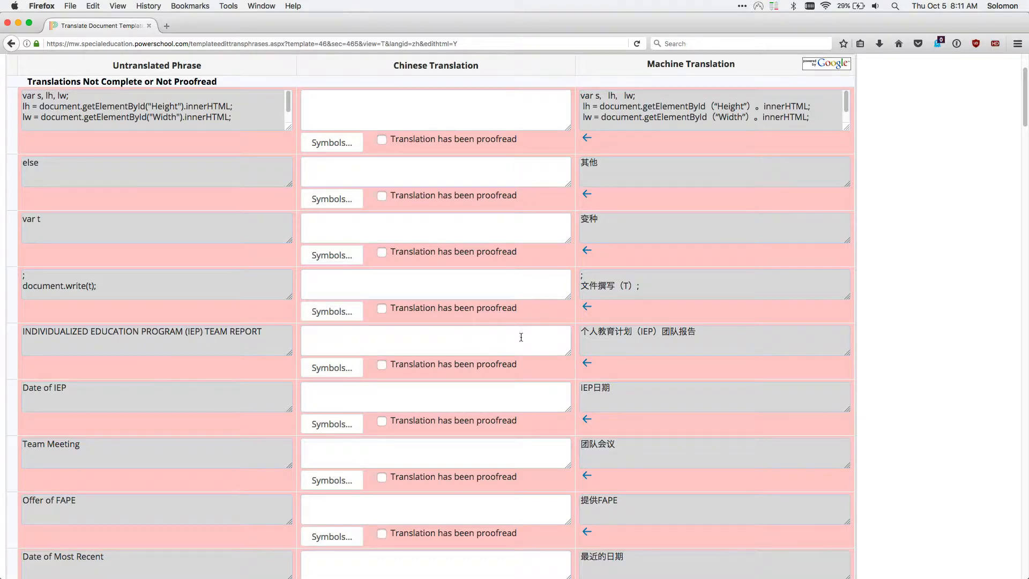
scroll(521, 337, down, 5)
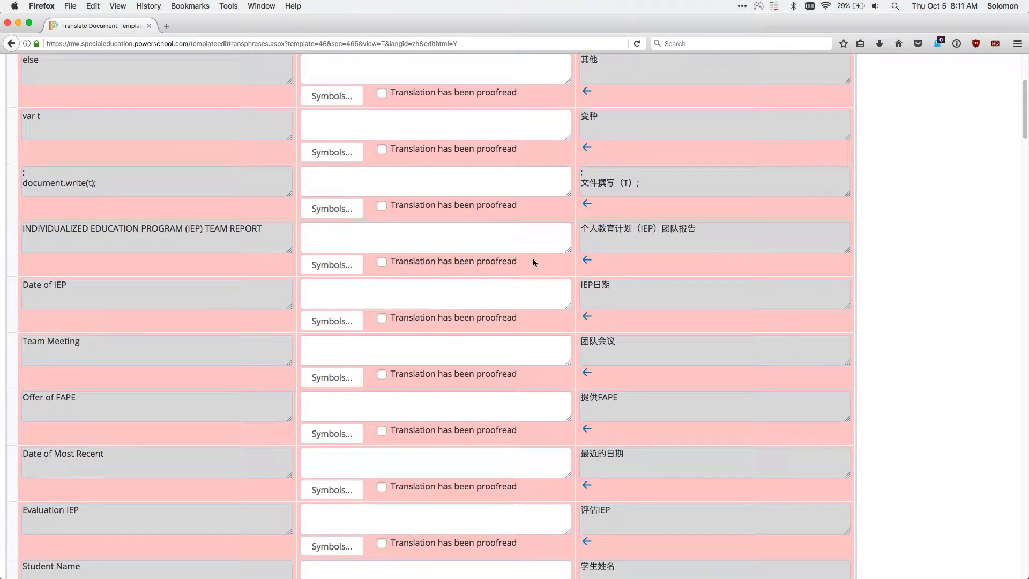
scroll(532, 259, up, 5)
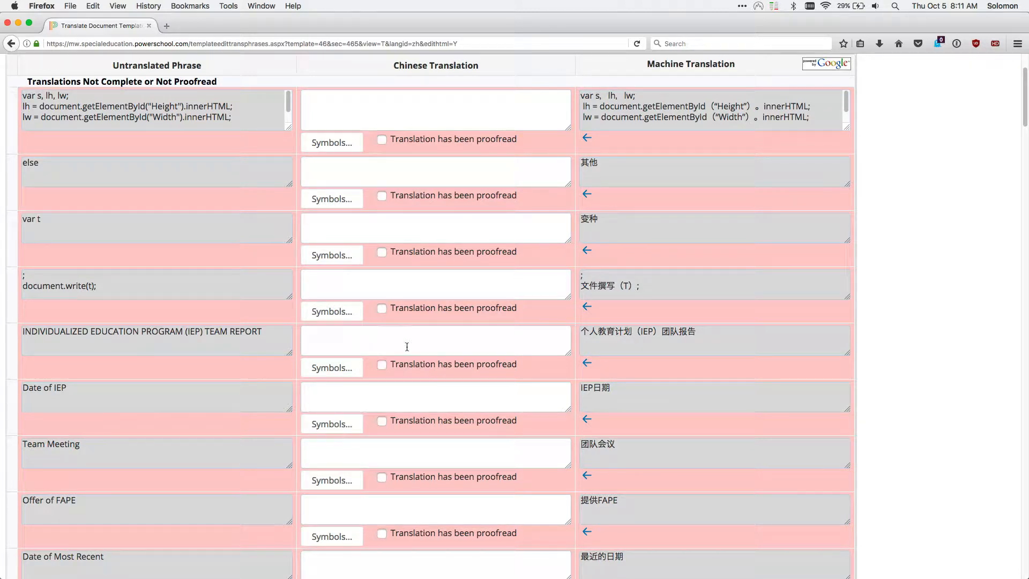
- Copy the machine translations into the Chinese translations for the phrases from INDIVIDUALIZED EDUCATION PROGRAM (IEP) TEAM REPORT through Student Name
scroll(412, 349, down, 3)
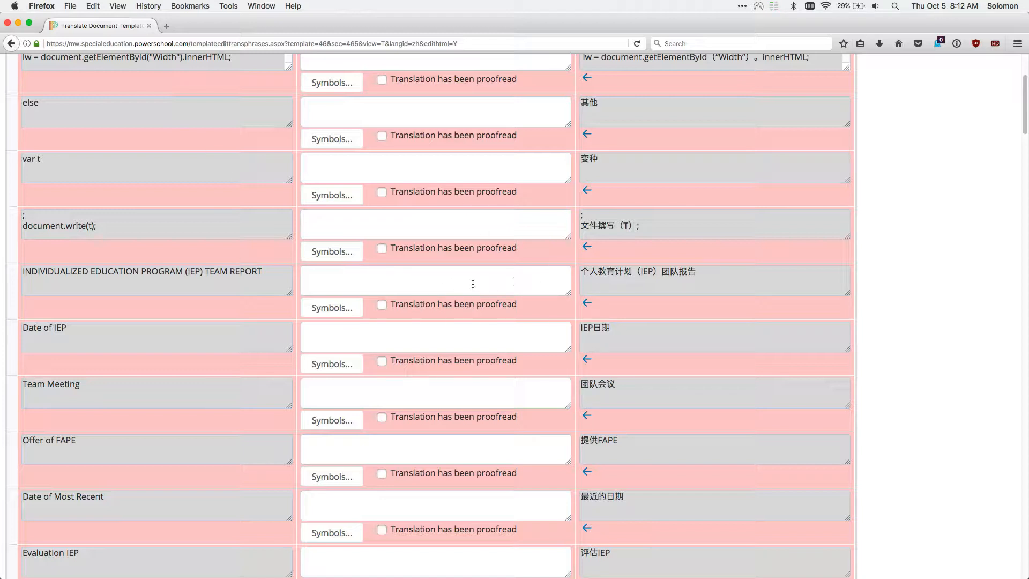
scroll(571, 276, down, 2)
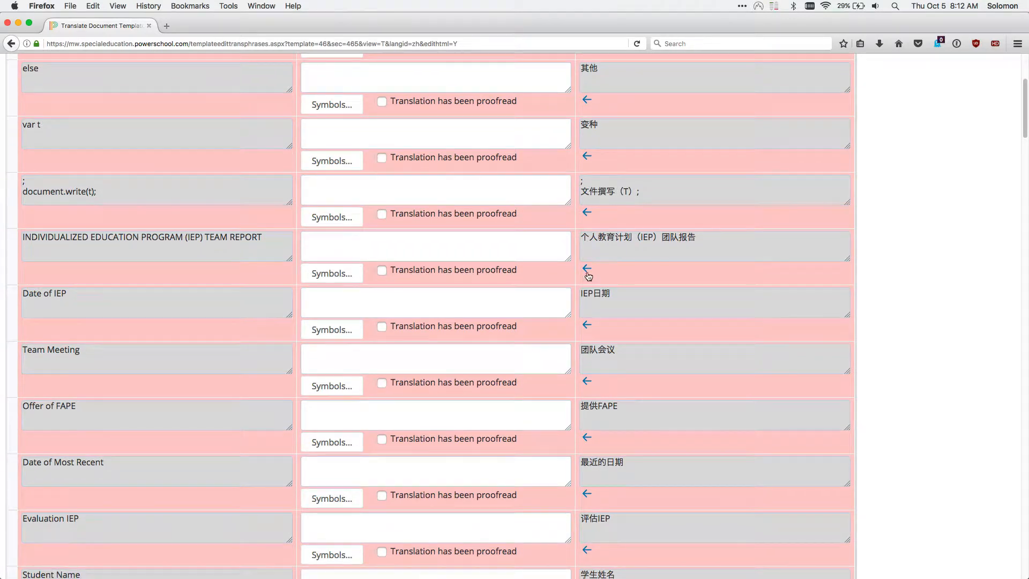
click(587, 272)
click(587, 325)
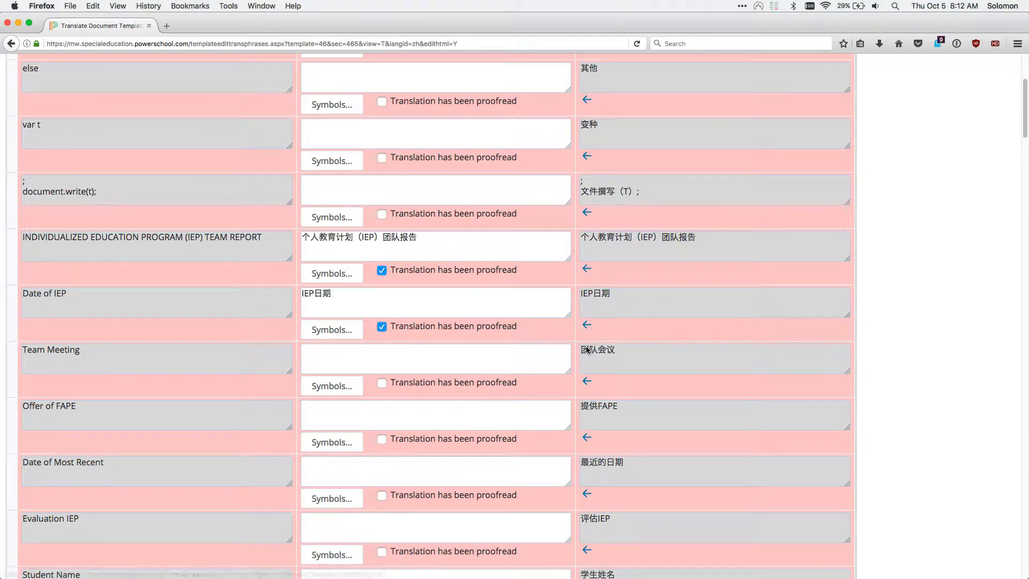
click(587, 381)
click(587, 437)
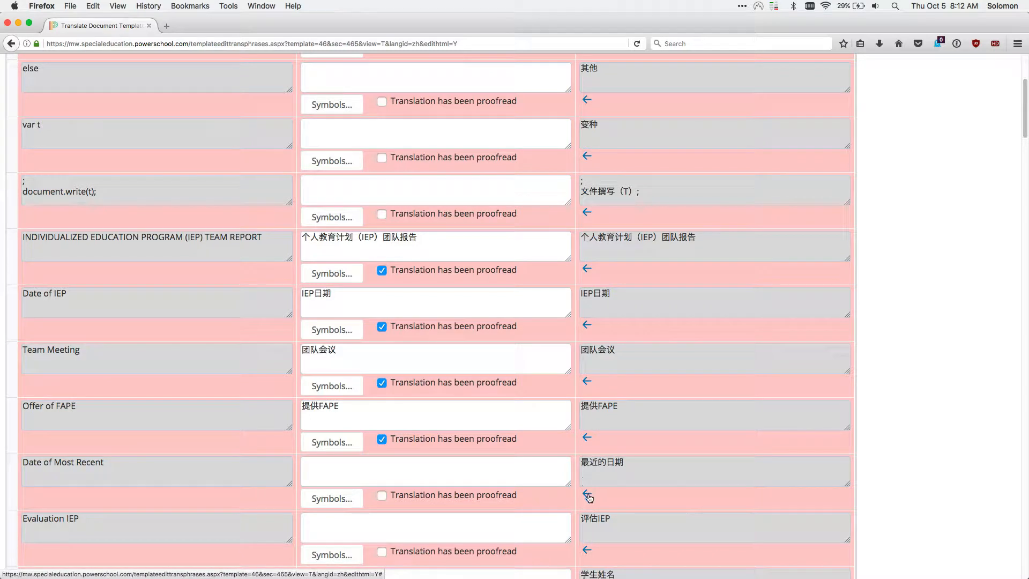
click(587, 494)
scroll(587, 436, down, 5)
click(587, 422)
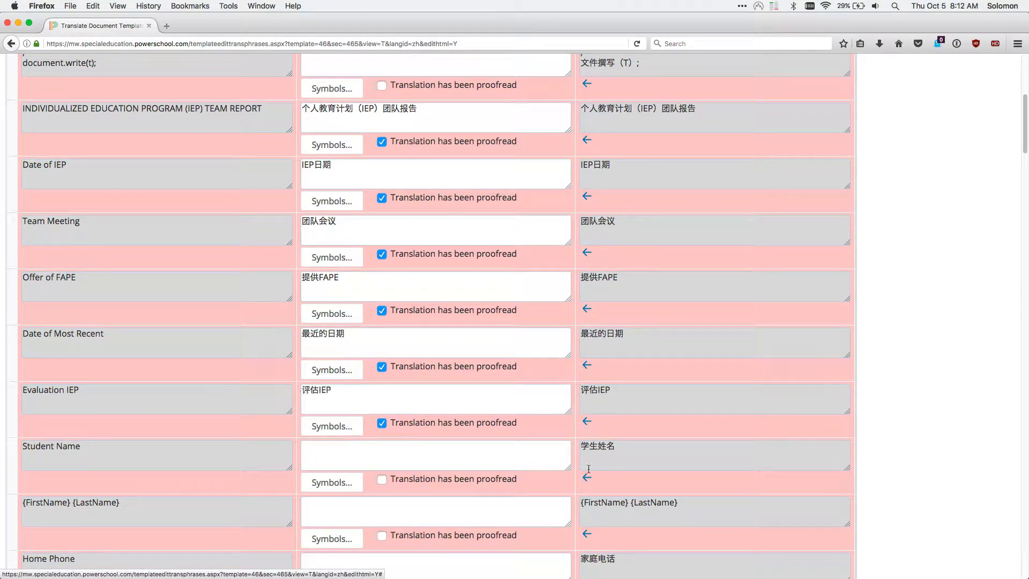
click(587, 476)
- Copy the machine translations into the Chinese translations for Home Phone, Student's Address, State and Zip Code, skipping the {FirstName} {LastName} phrase
scroll(595, 461, down, 4)
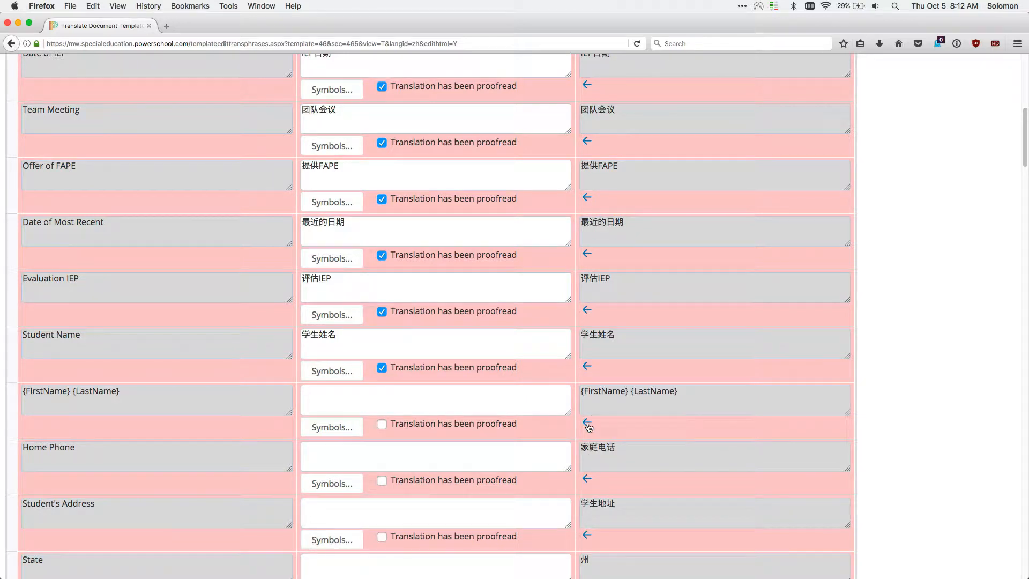
scroll(589, 423, down, 3)
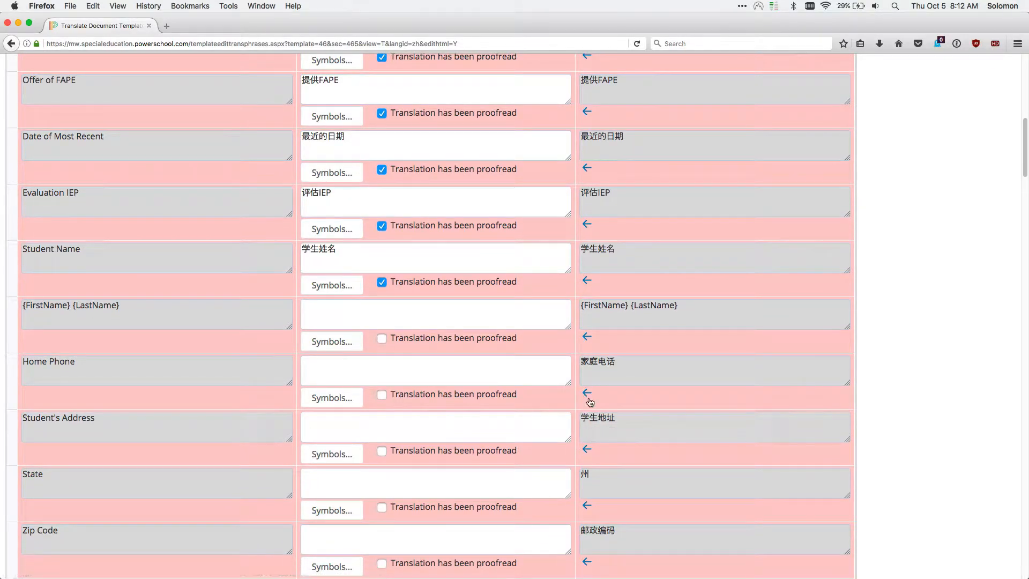
click(587, 394)
click(587, 450)
scroll(591, 455, down, 3)
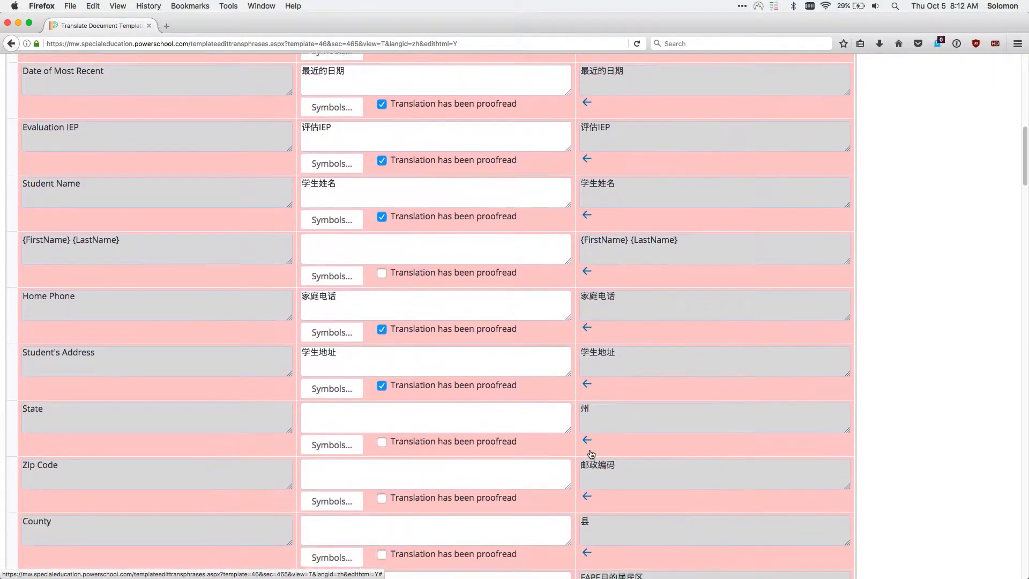
click(588, 429)
click(590, 482)
- Copy the machine translations into the Chinese translations for the phrases from County through Language in the Home
scroll(591, 471, down, 3)
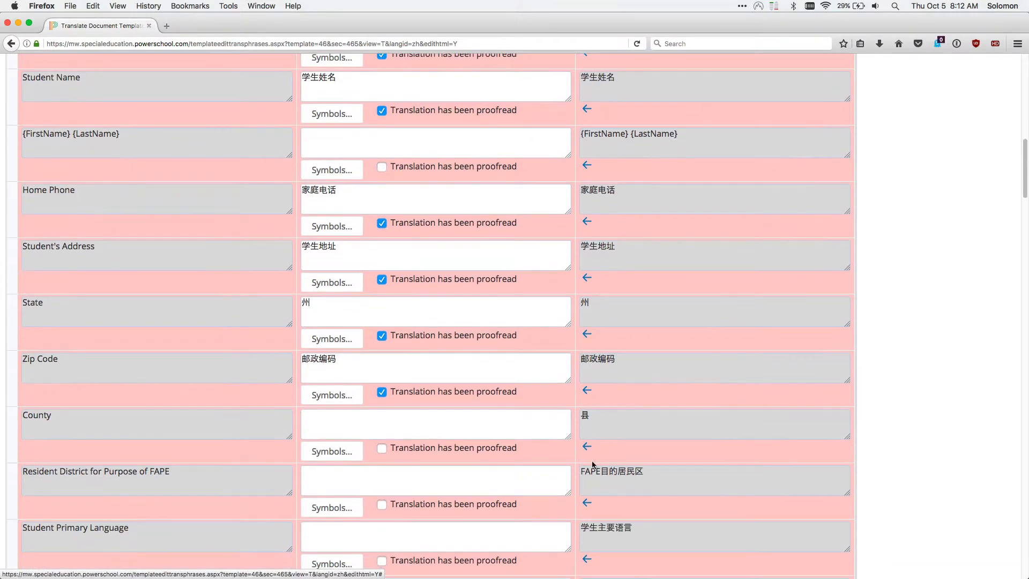
click(588, 448)
scroll(590, 455, down, 3)
click(587, 435)
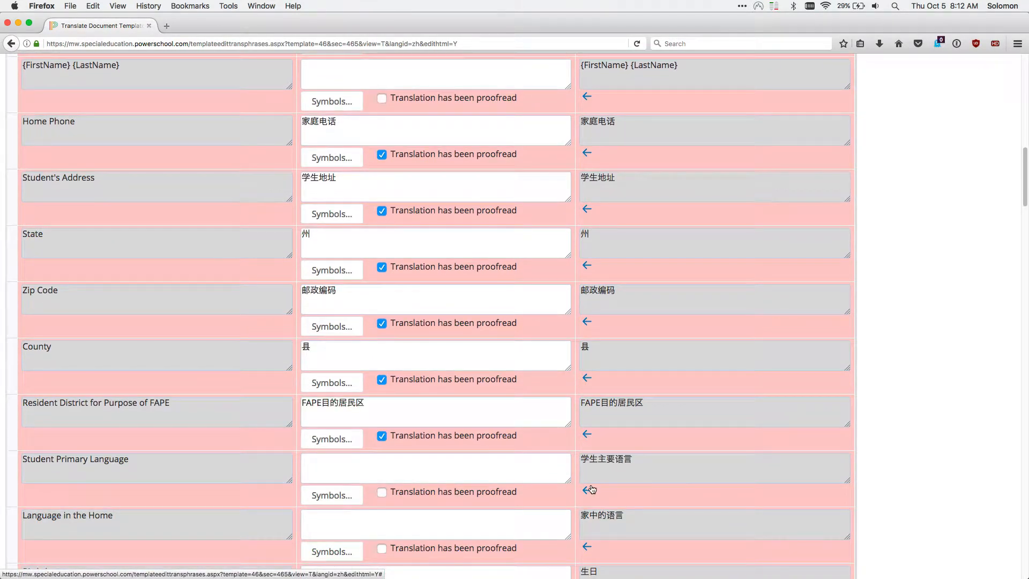
click(588, 491)
scroll(591, 484, down, 3)
click(588, 463)
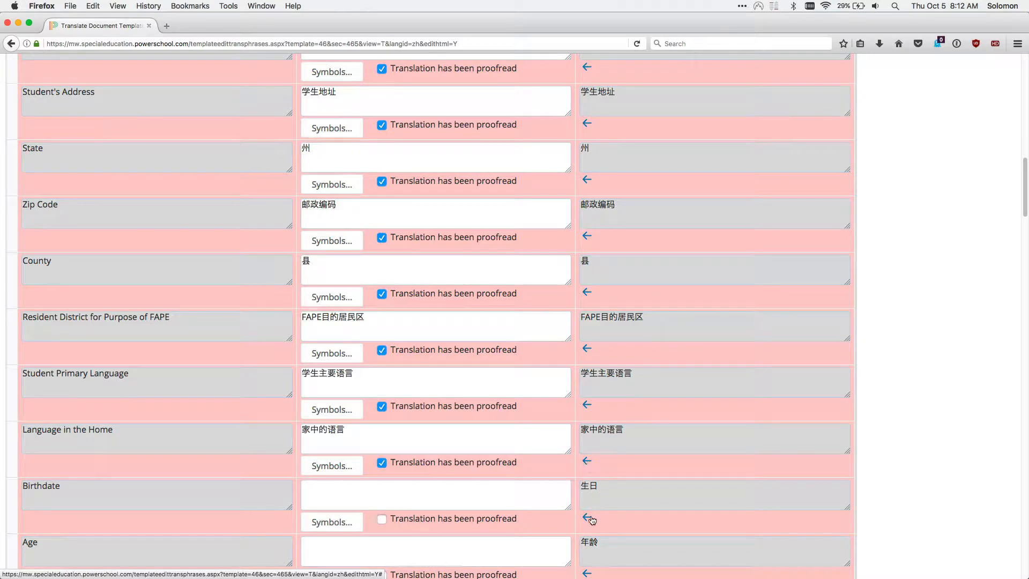
- Fill the Chinese translations of Birthdate, Age and Grade from their machine translations
click(588, 517)
scroll(588, 518, down, 5)
click(586, 429)
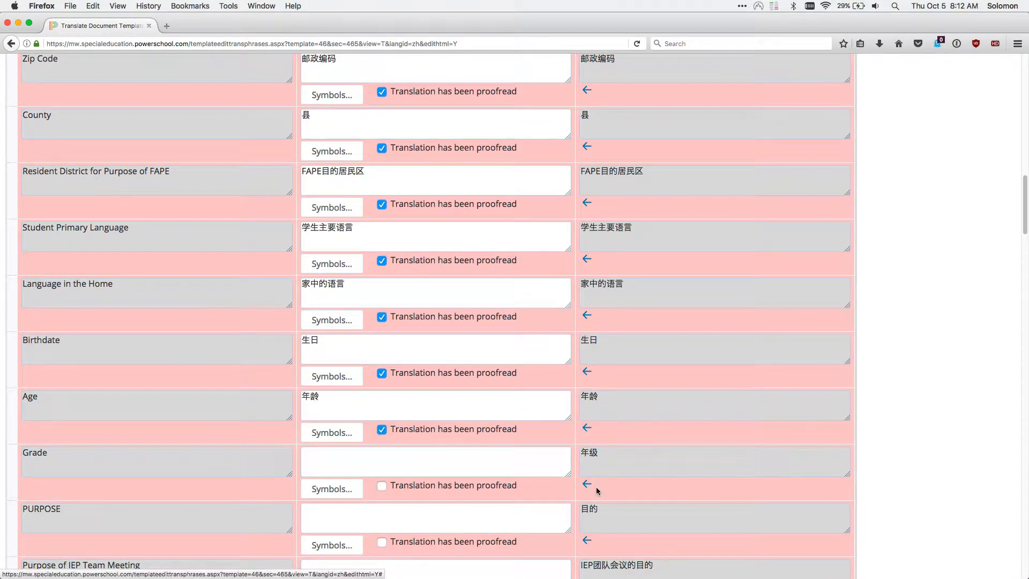
click(587, 485)
- Use the machine translations as the Chinese translations for PURPOSE, Purpose of IEP Team Meeting, Additional Purpose and None
scroll(587, 485, down, 4)
click(586, 437)
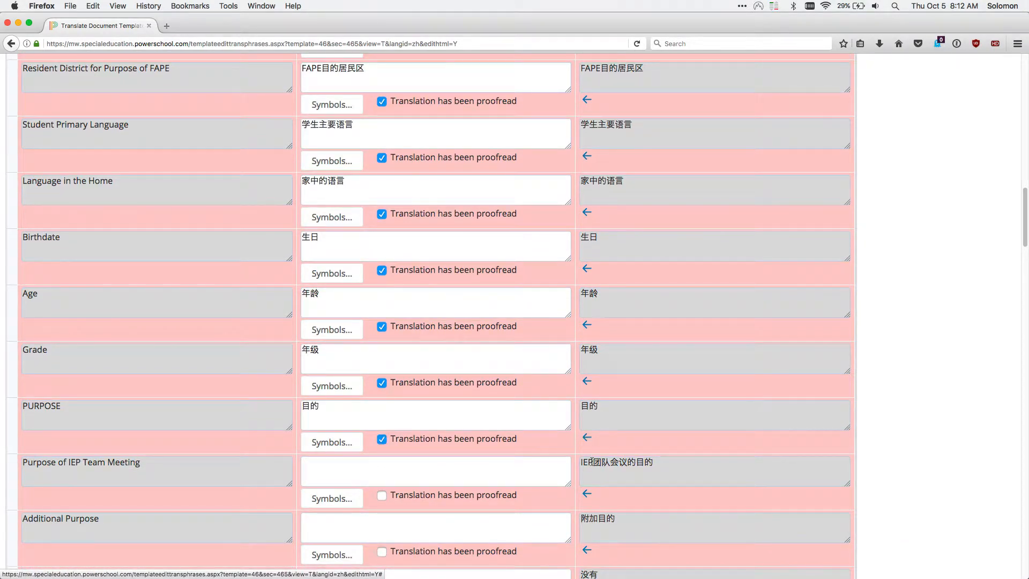
scroll(553, 405, down, 3)
click(586, 419)
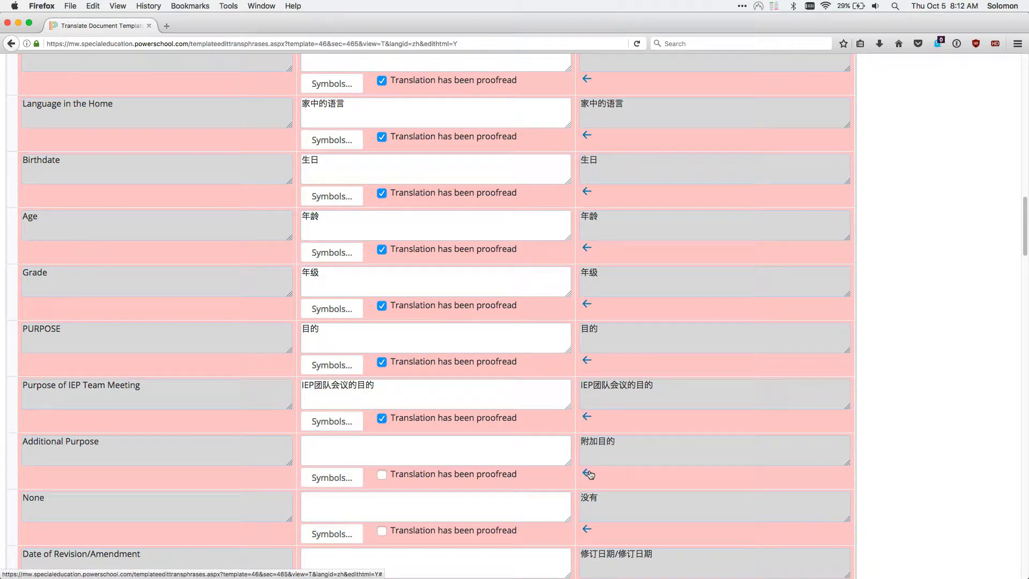
click(587, 473)
scroll(588, 475, down, 2)
click(587, 487)
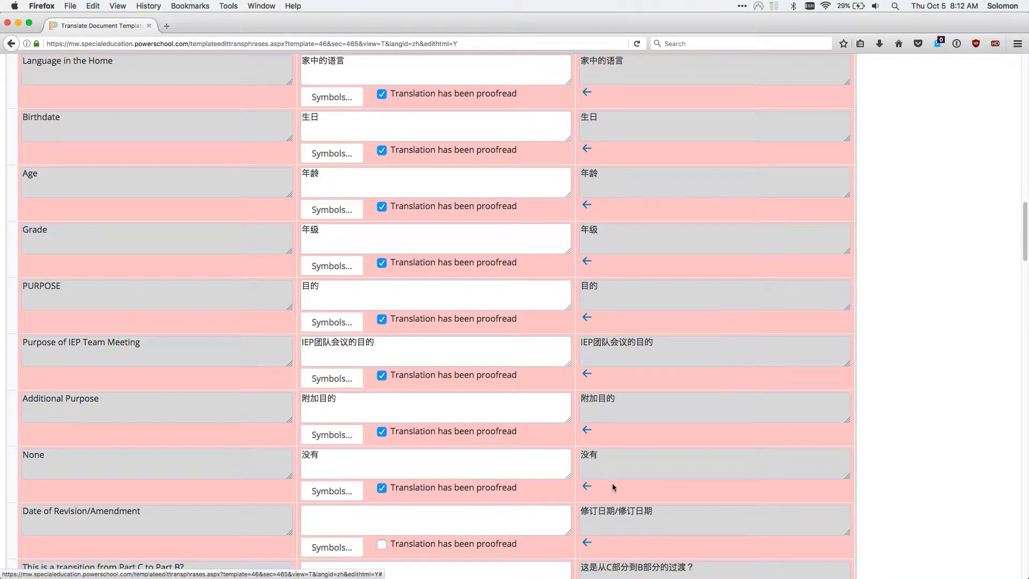
- Copy the machine translations for Date of Revision/Amendment, the Part C to Part B transition question and the modified IEP sections phrase
scroll(588, 488, down, 4)
click(587, 449)
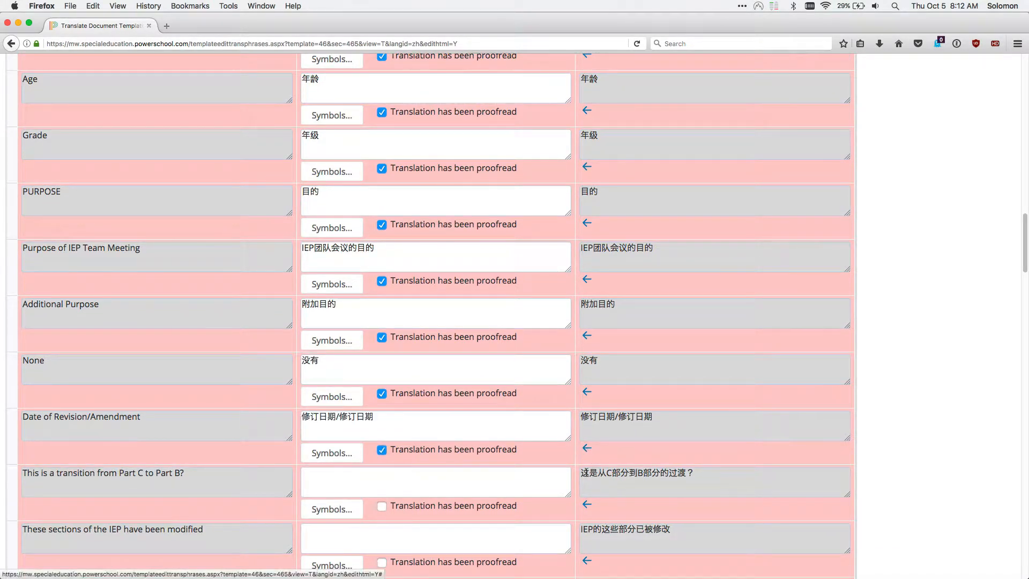
click(587, 504)
scroll(588, 507, down, 9)
click(591, 342)
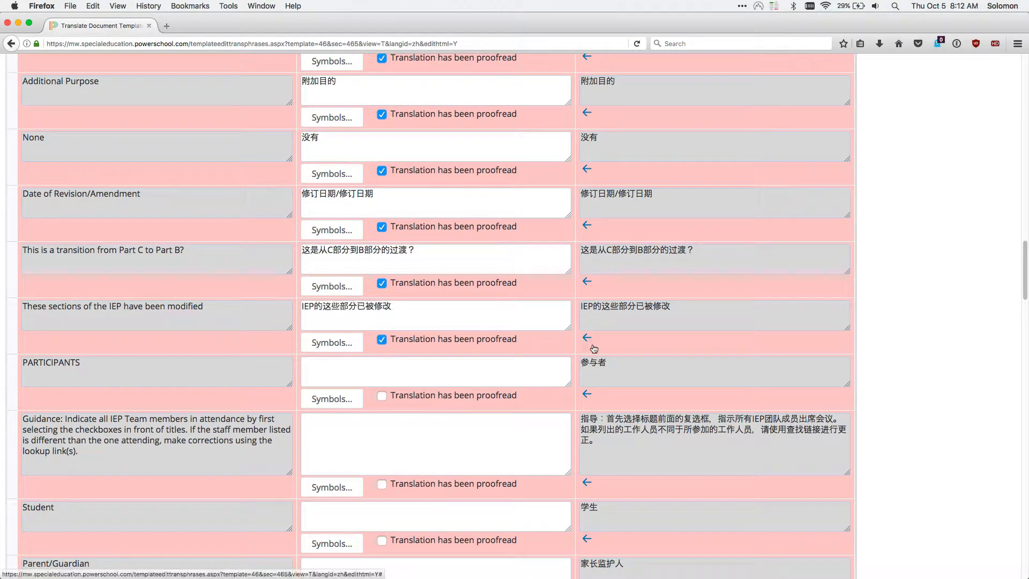
- Copy the machine translations for PARTICIPANTS, the team attendance guidance, Student and Parent/Guardian into the Chinese translations
click(585, 399)
click(588, 487)
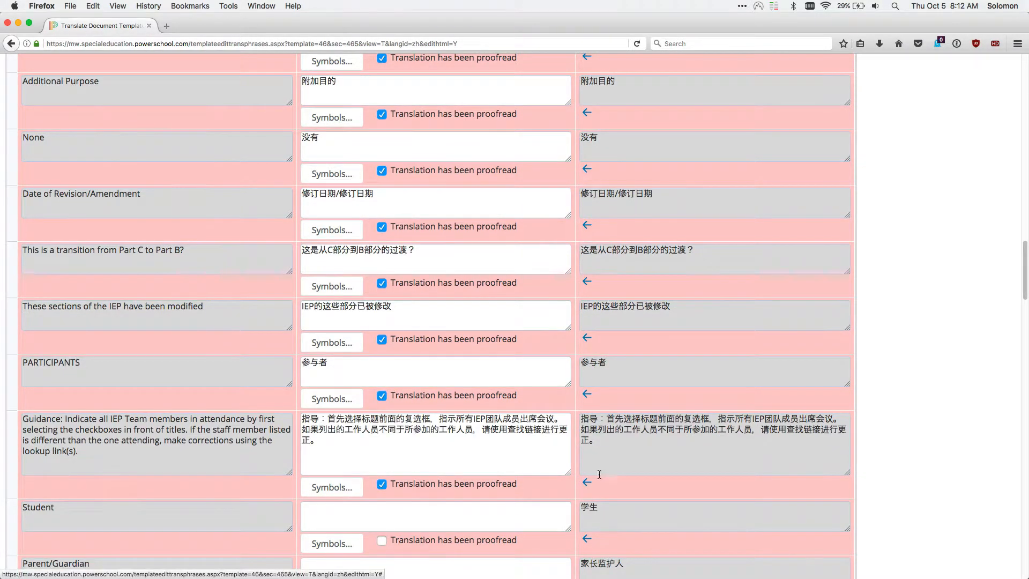
scroll(589, 485, down, 4)
click(587, 445)
click(588, 501)
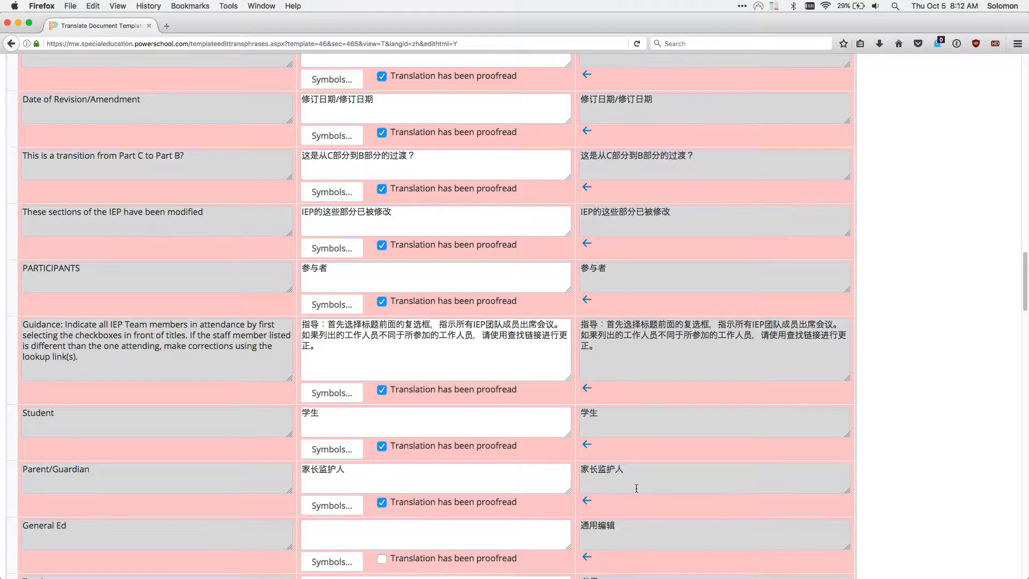
- Save the Chinese translations of the Participants and Profile section and return to its testing form
scroll(636, 487, down, 20)
scroll(635, 487, down, 20)
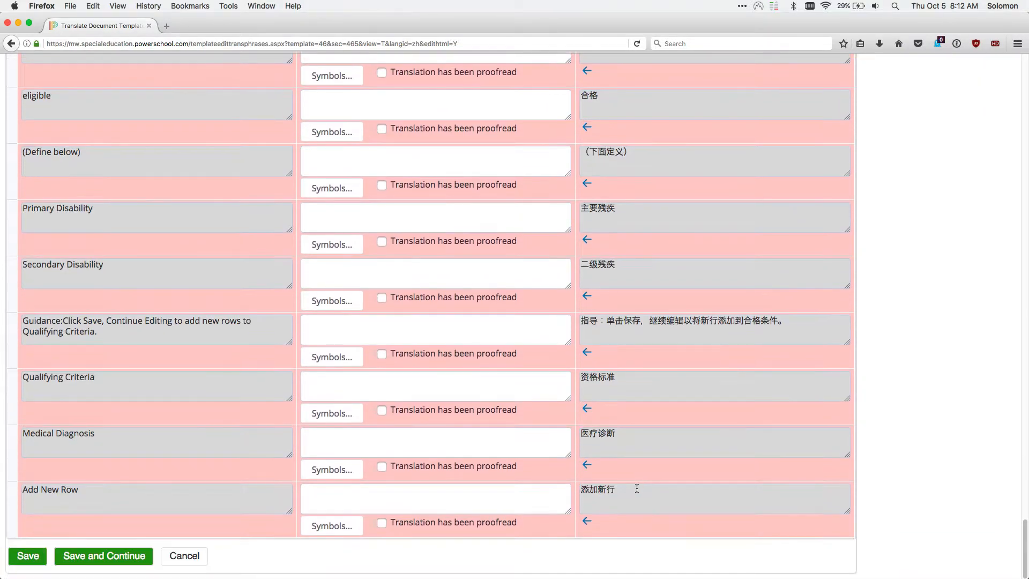
scroll(636, 488, up, 20)
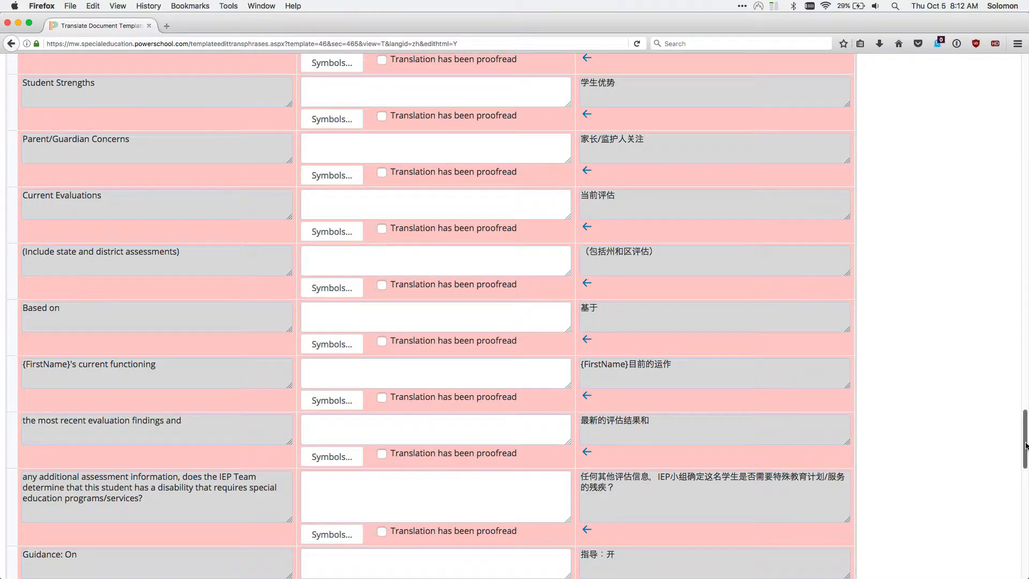
drag(1020, 420, 1024, 571)
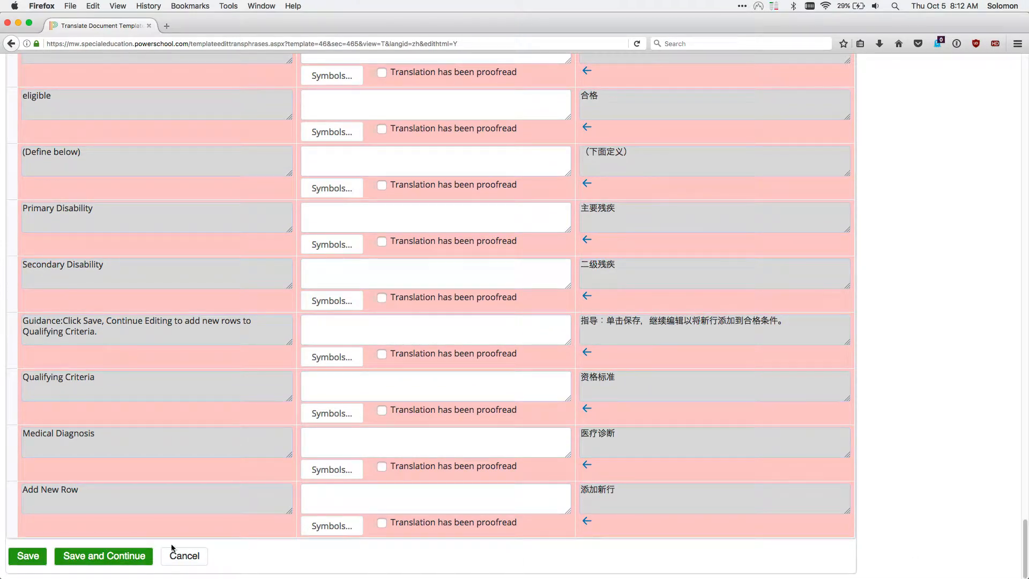
click(30, 556)
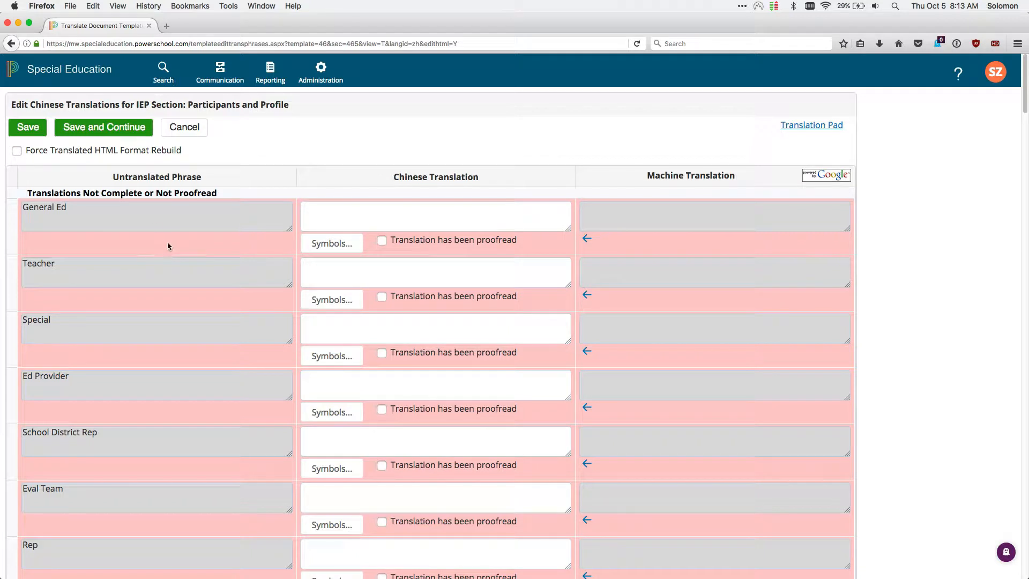
click(28, 127)
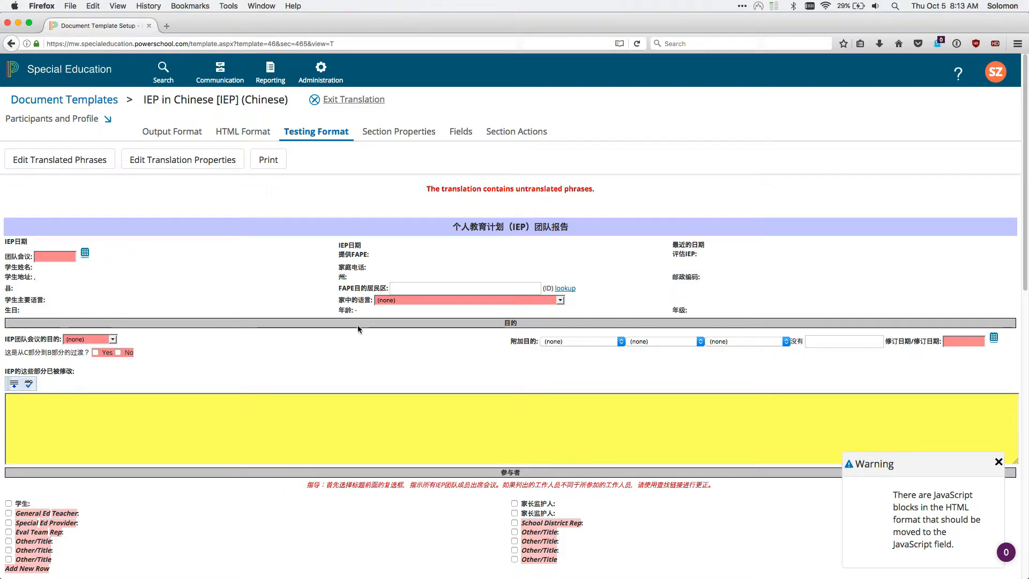
- Examine the Chinese phrases in the section's output format, and return to the testing format to compare them
click(190, 134)
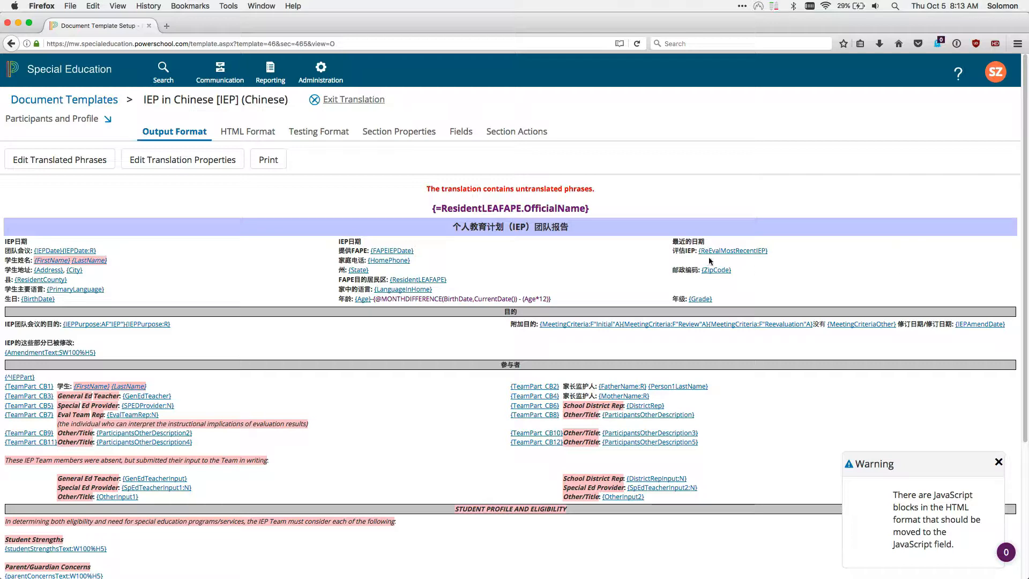
click(300, 134)
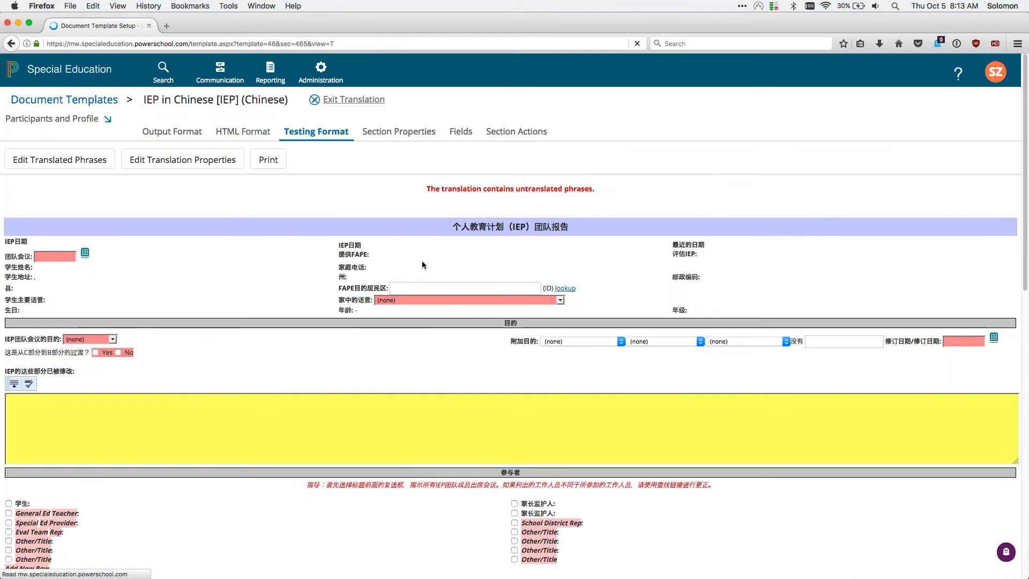
scroll(371, 376, down, 5)
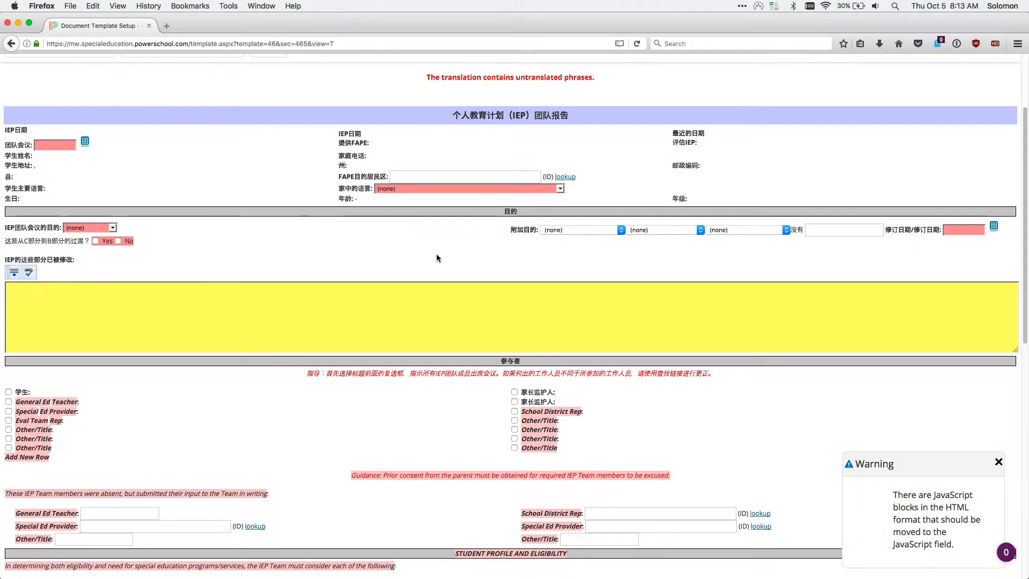
- Inspect the options for the language in the home and the purpose of the IEP team meeting without choosing any
click(512, 190)
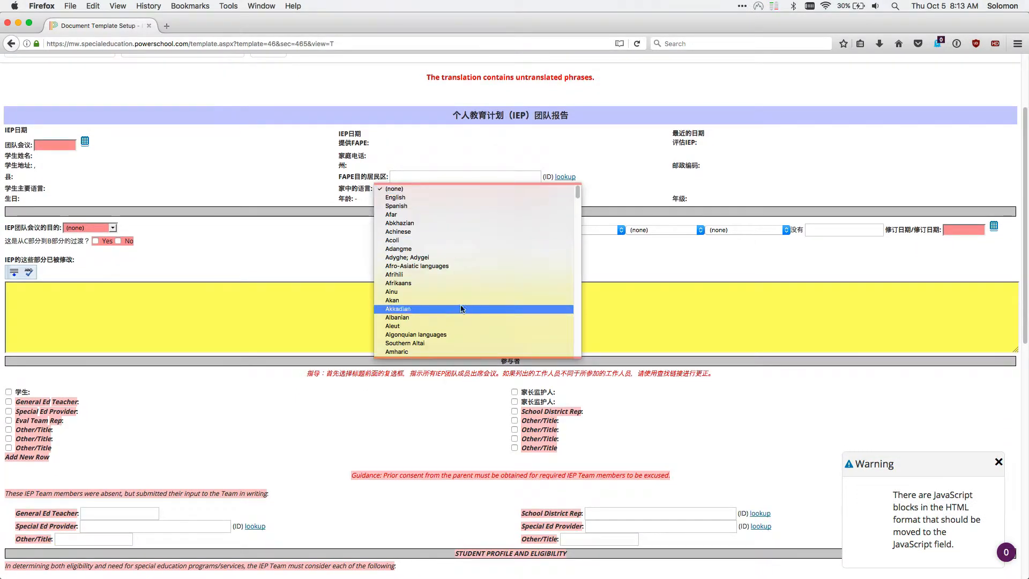
click(316, 258)
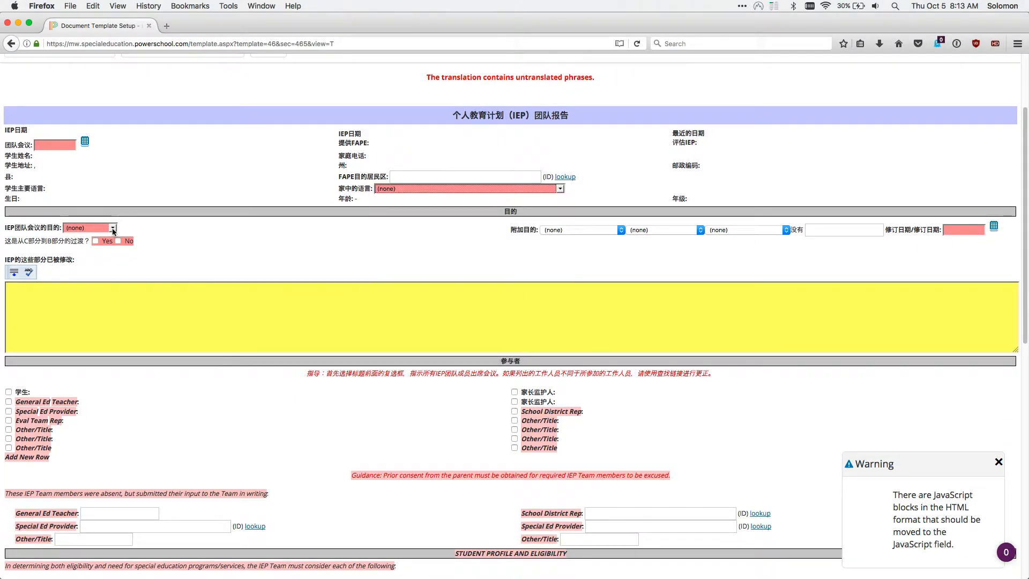
click(113, 229)
click(206, 249)
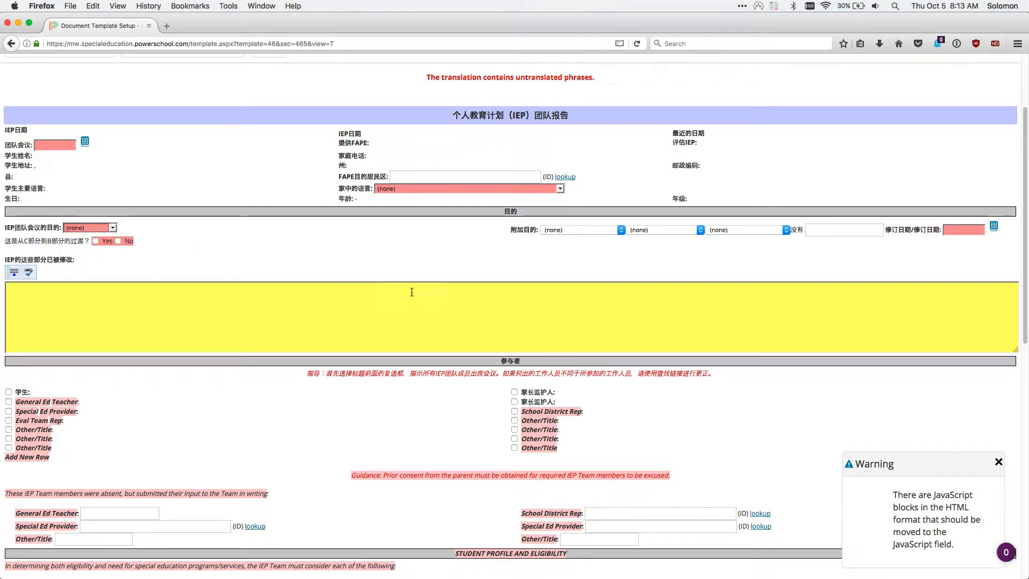
- Review the translated and highlighted untranslated phrases throughout the testing form, including the options offered for the additional purpose
scroll(360, 413, down, 1)
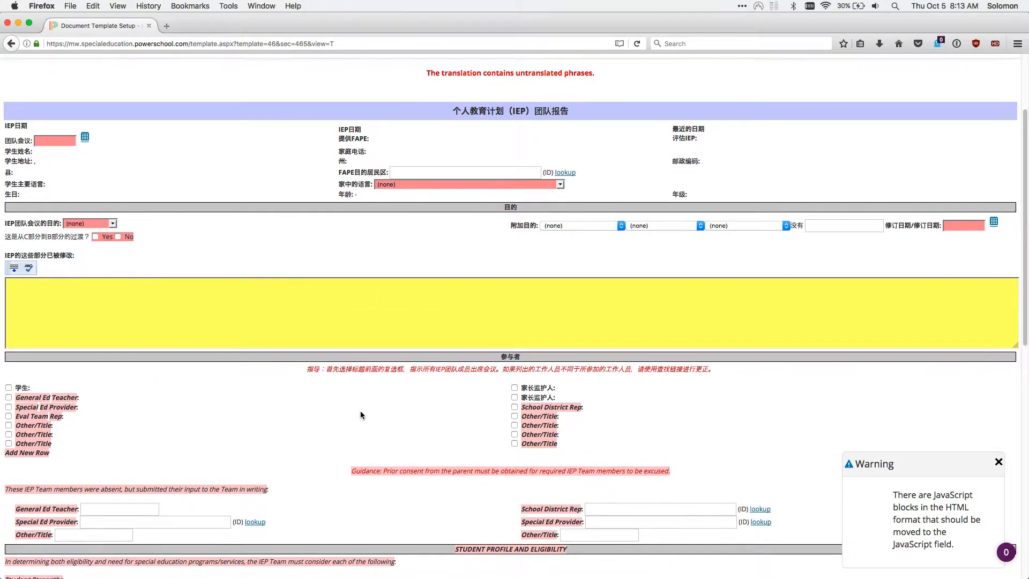
scroll(360, 413, down, 2)
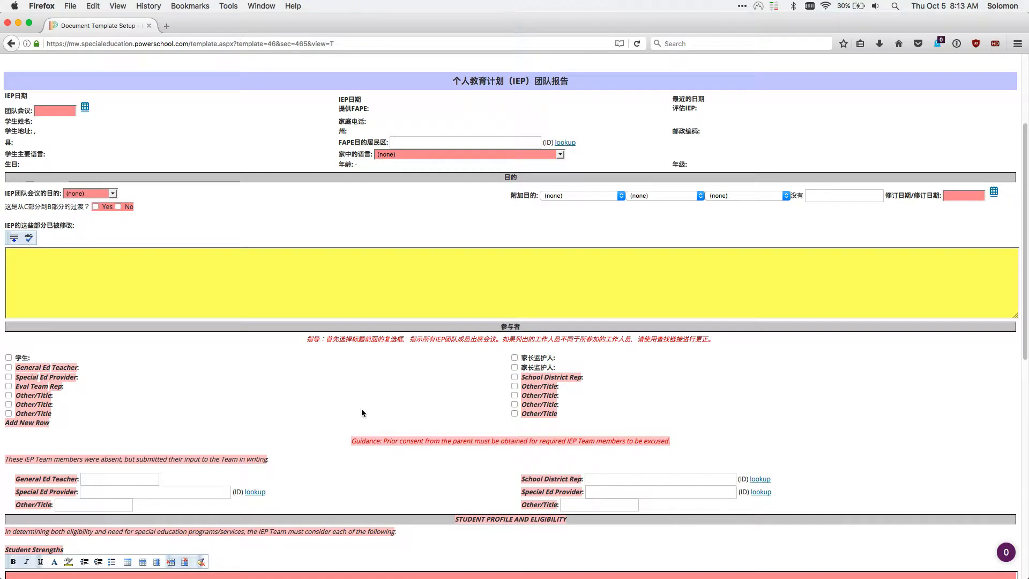
scroll(364, 406, up, 2)
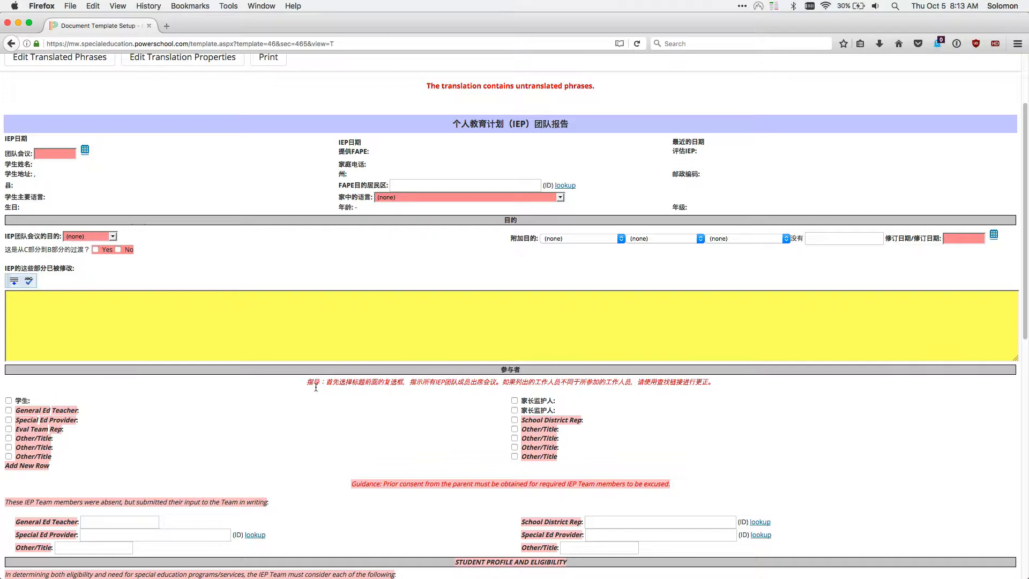
scroll(374, 424, down, 5)
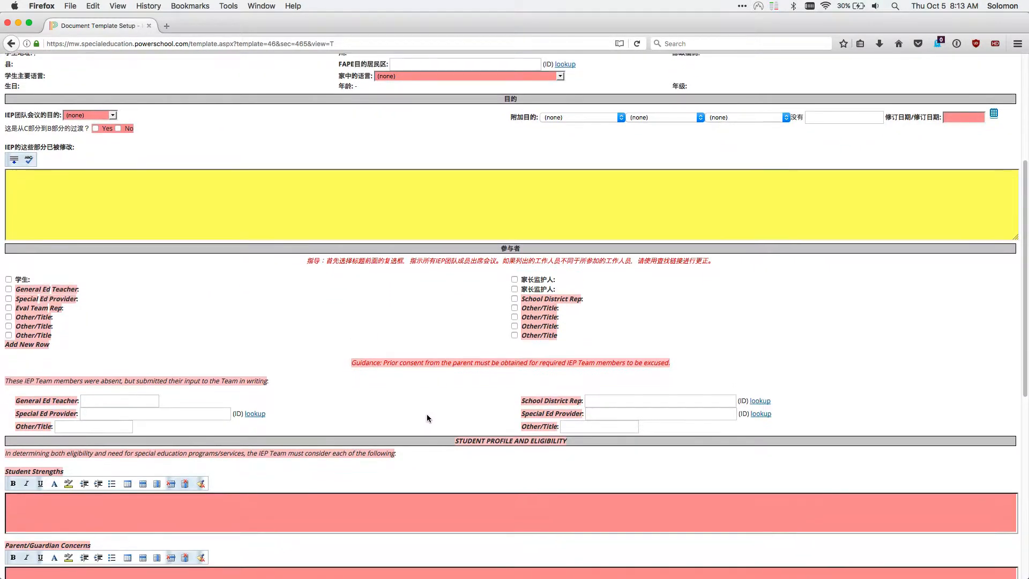
scroll(426, 413, down, 3)
scroll(427, 414, up, 8)
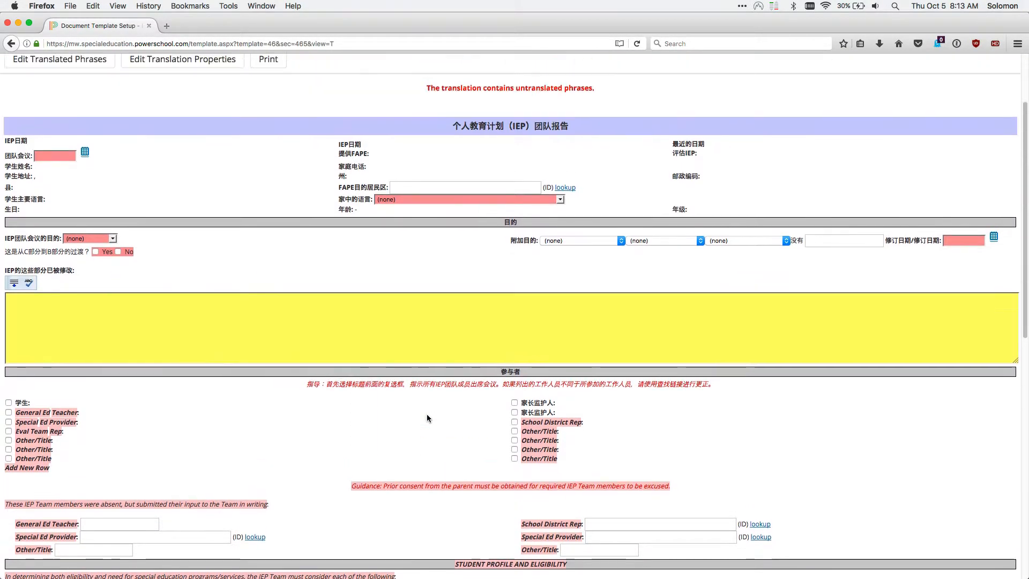
scroll(427, 413, up, 4)
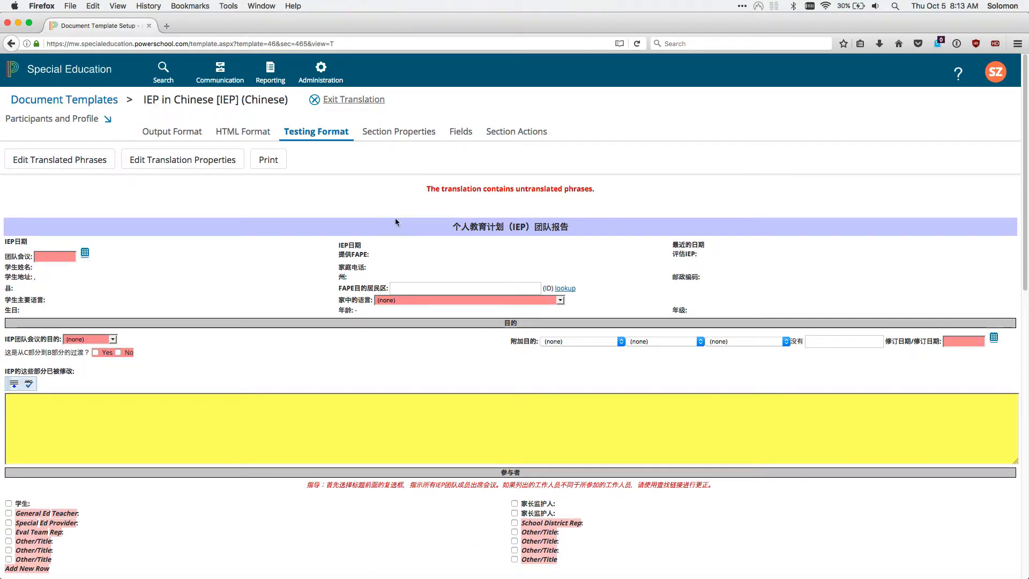
scroll(279, 282, down, 7)
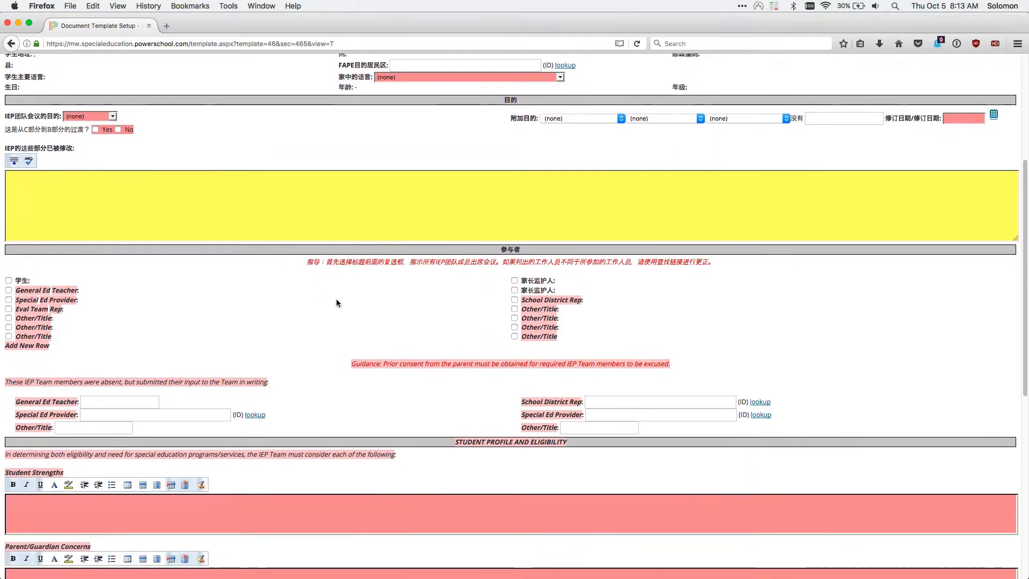
click(583, 117)
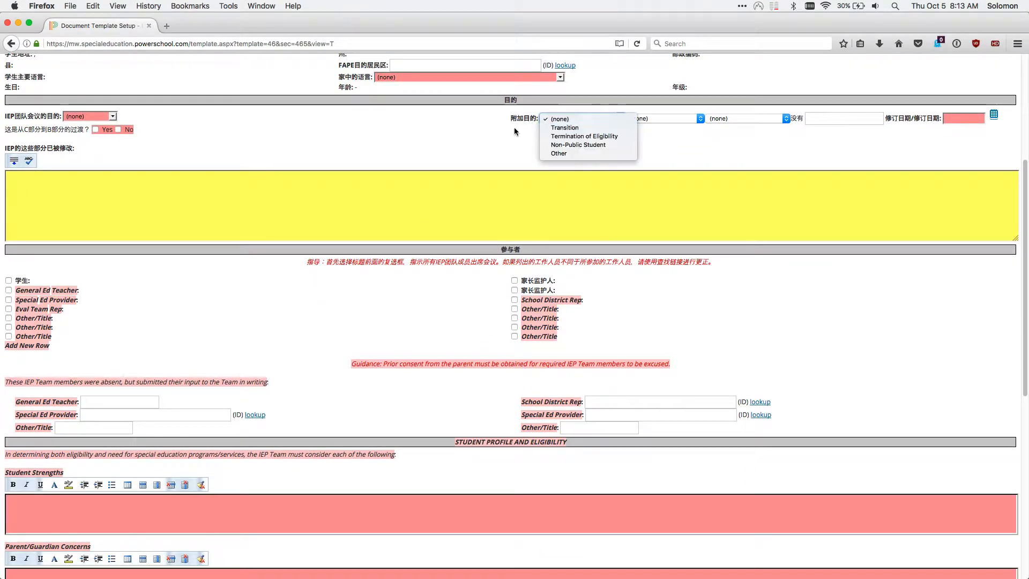
click(455, 136)
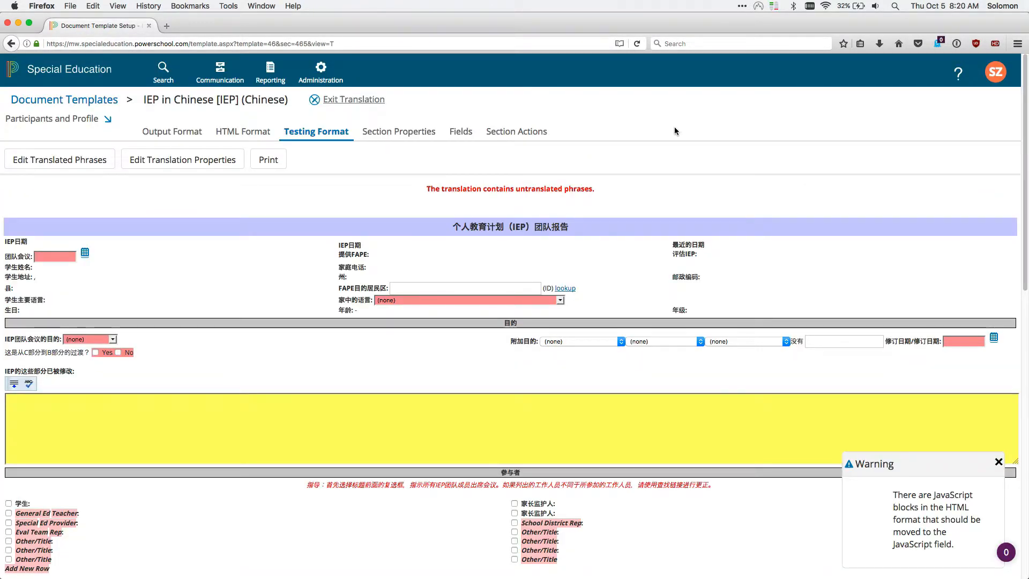
- Switch the Chinese translation to the Transition Considerations section
click(108, 119)
click(139, 207)
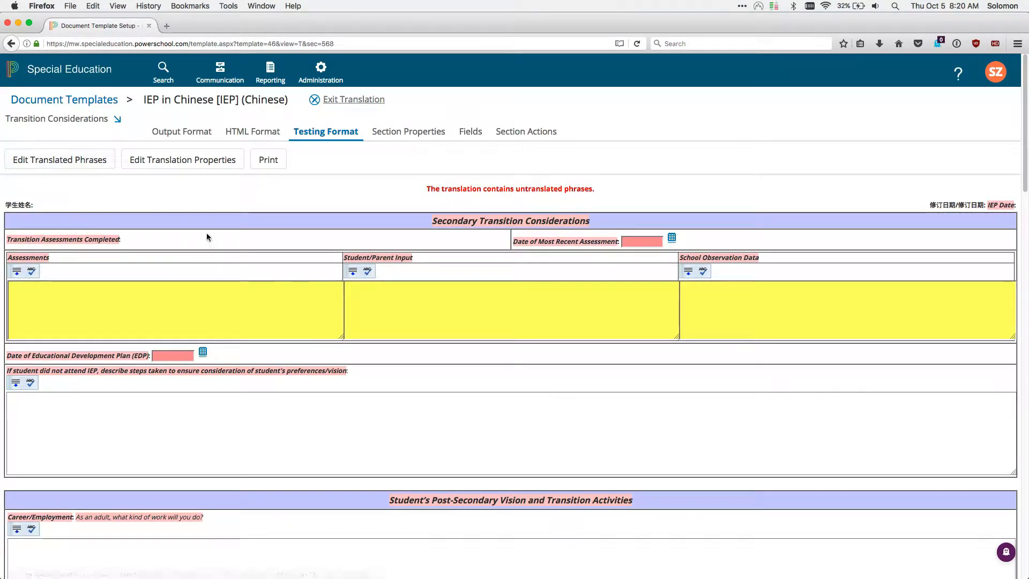
- Fill the first six Transition Considerations phrases, from IEP Date through the student preferences/vision statement, with their machine translations, and save
click(107, 163)
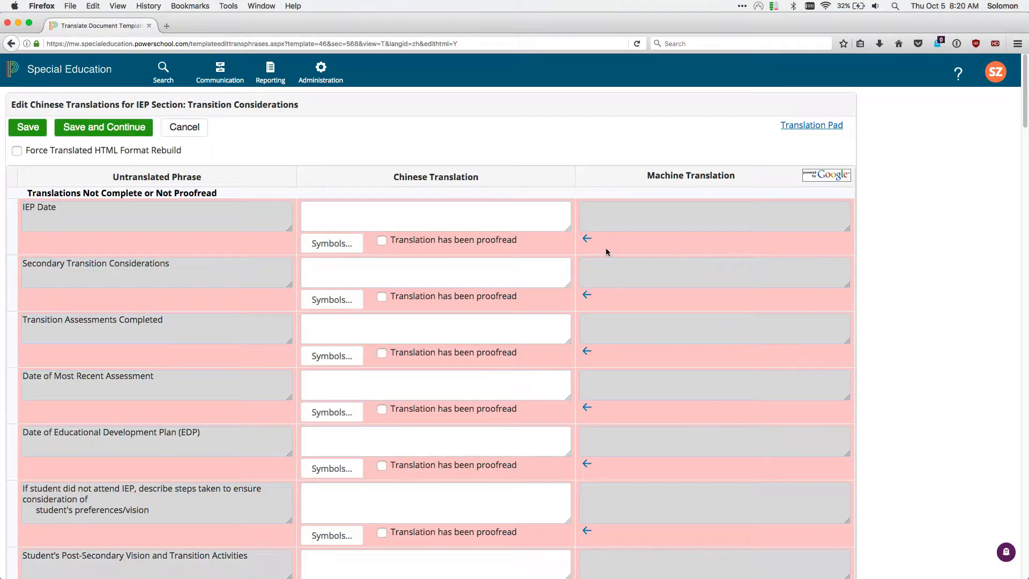
click(585, 239)
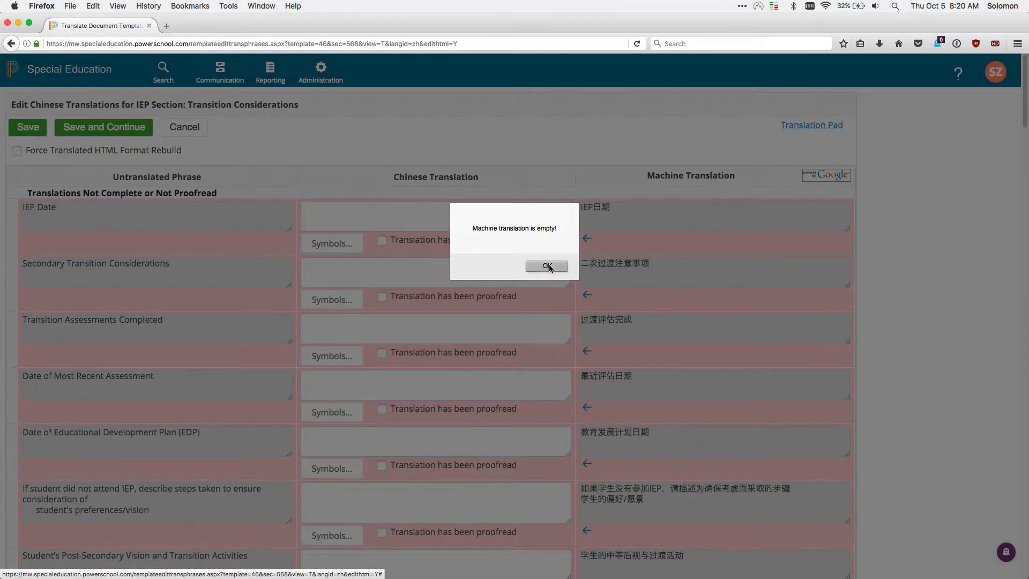
click(547, 265)
click(587, 239)
click(587, 295)
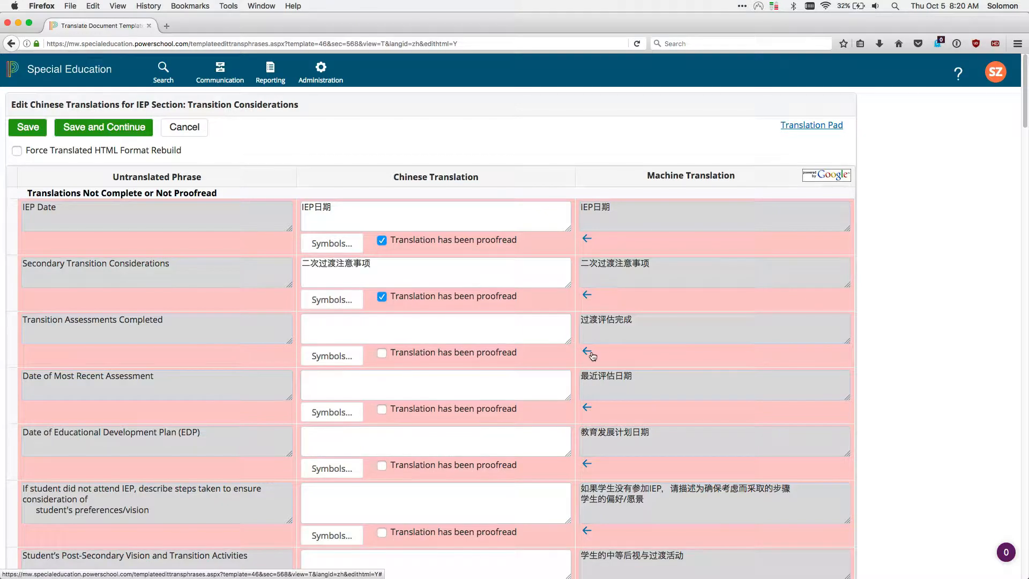
click(588, 352)
click(585, 408)
click(585, 464)
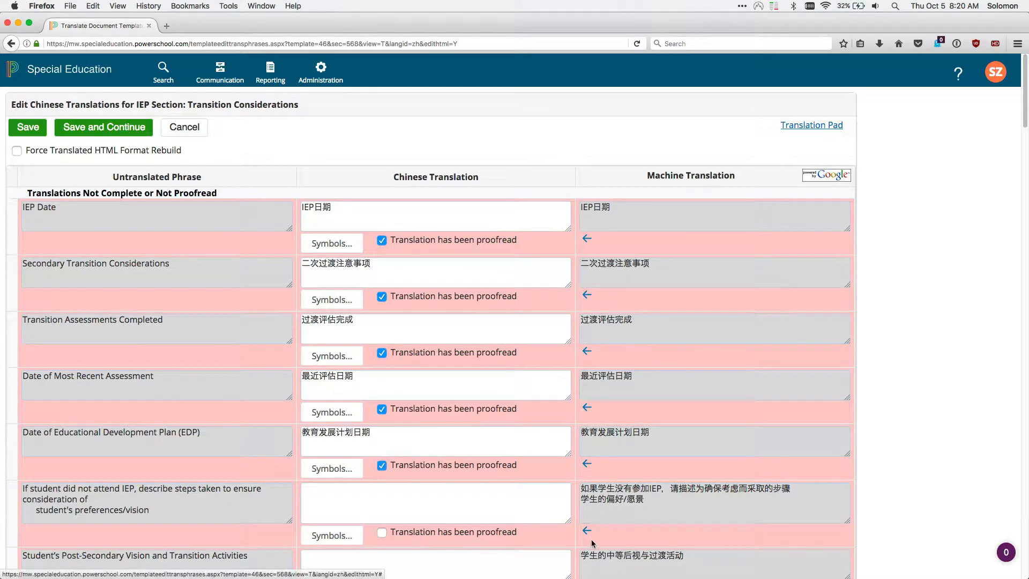
click(585, 532)
scroll(707, 439, down, 6)
scroll(707, 440, down, 20)
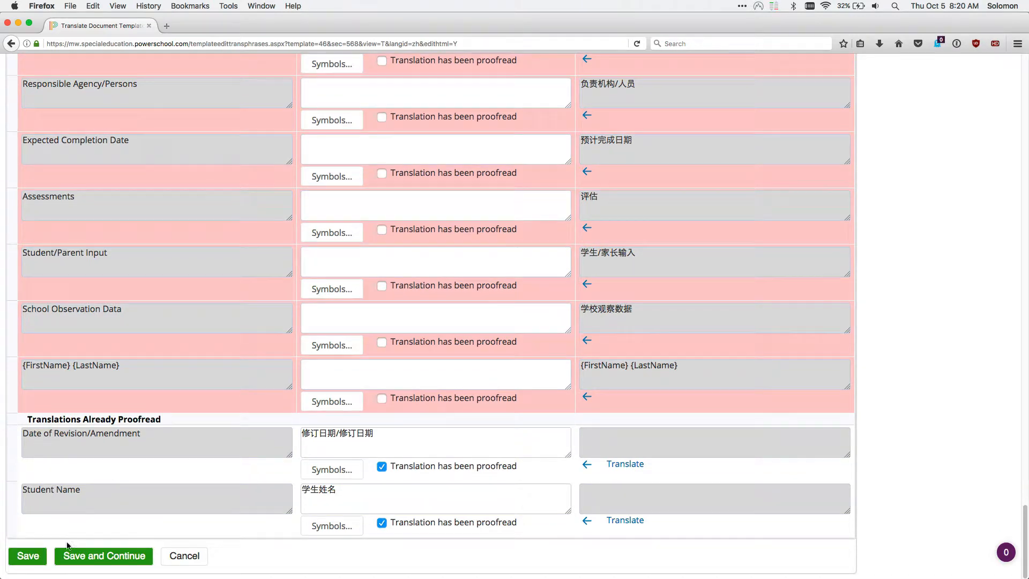
click(24, 555)
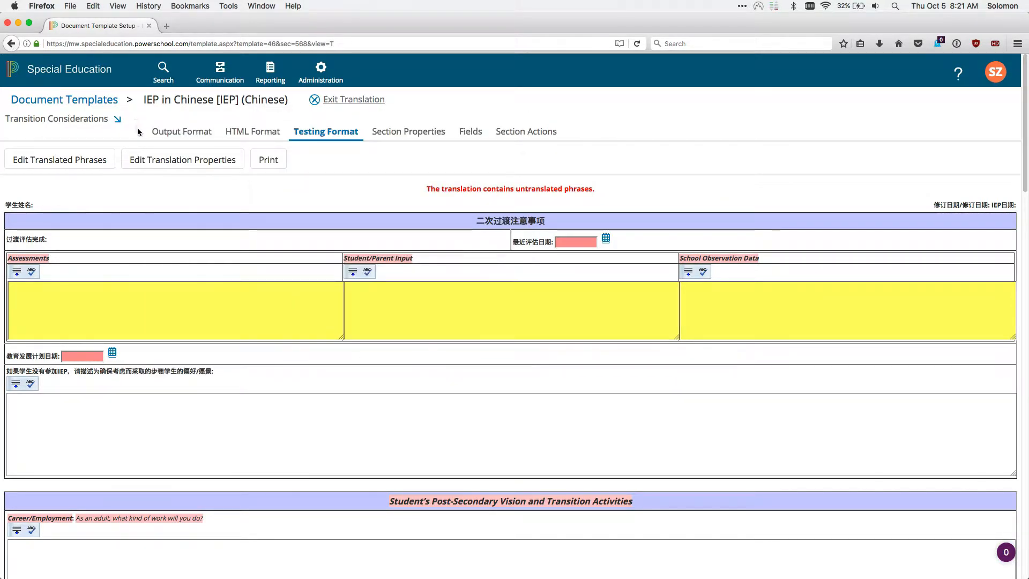
- Inspect the EAA child template and the Accommodations and Alternate Assessments section where it is used
mouse_move(118, 119)
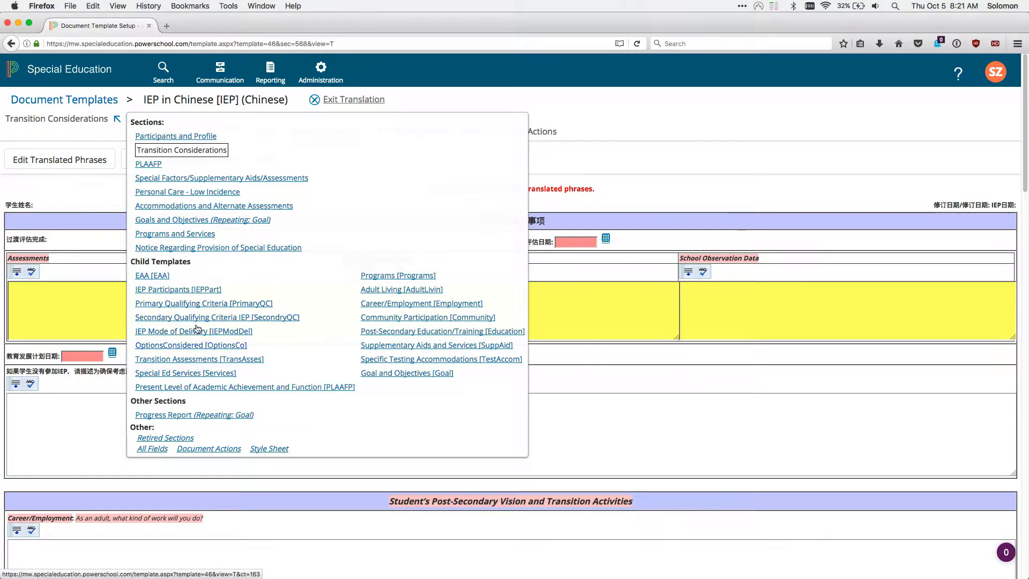
click(154, 275)
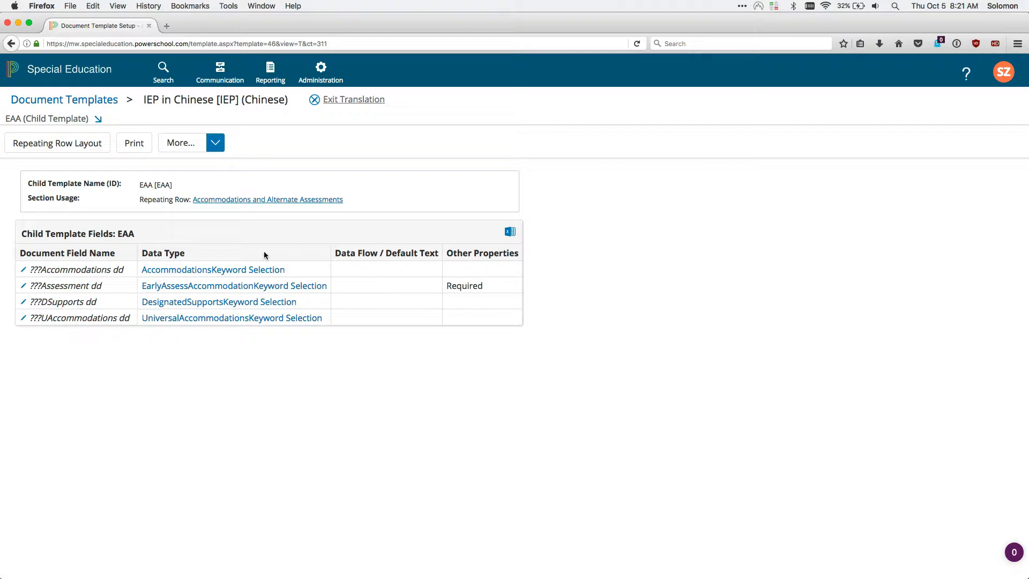
click(94, 119)
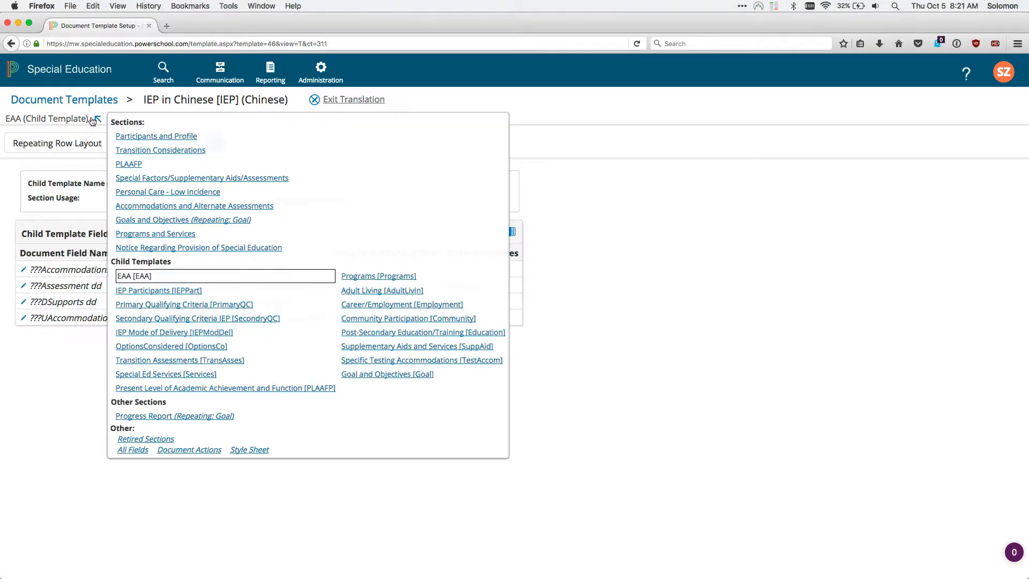
click(137, 206)
click(194, 119)
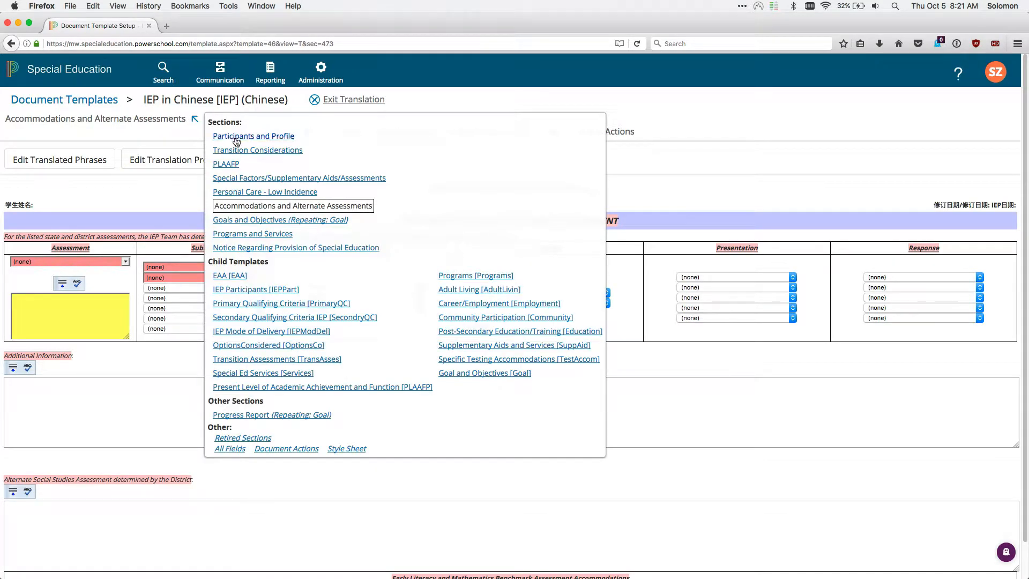
click(124, 202)
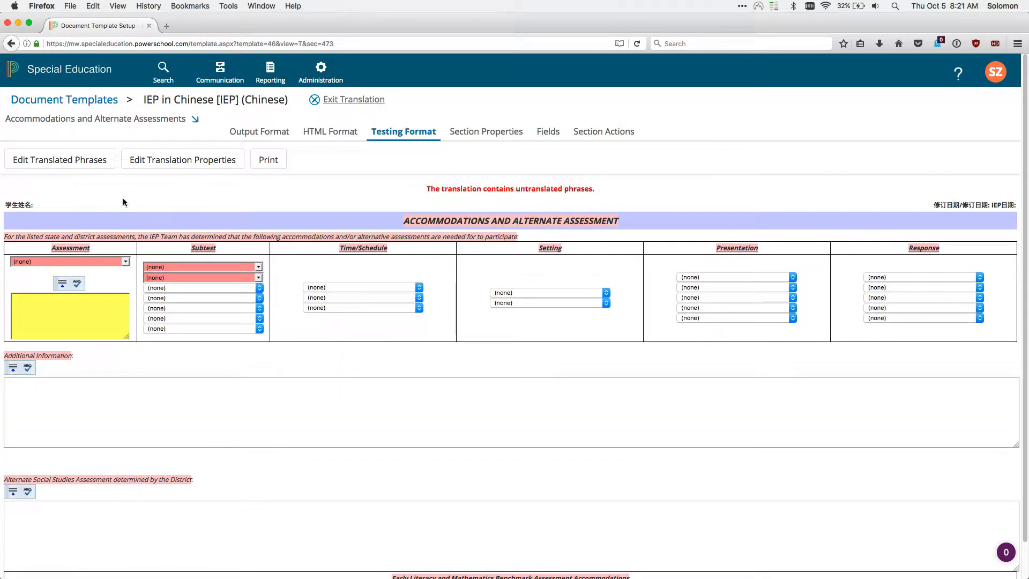
- Examine the Progress Report section's testing format for phrases already carrying Chinese translations, such as the student name label
click(195, 118)
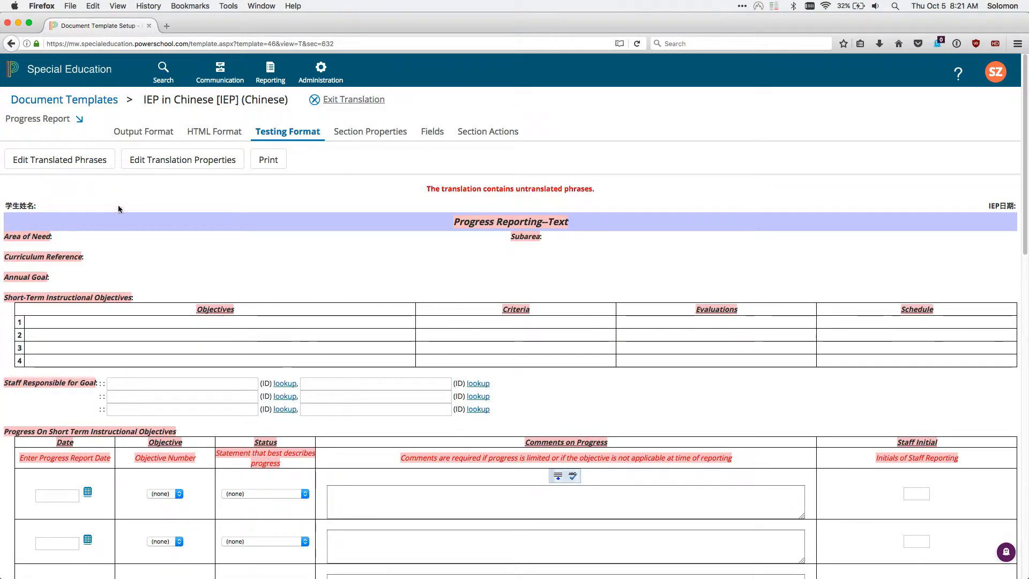
click(79, 119)
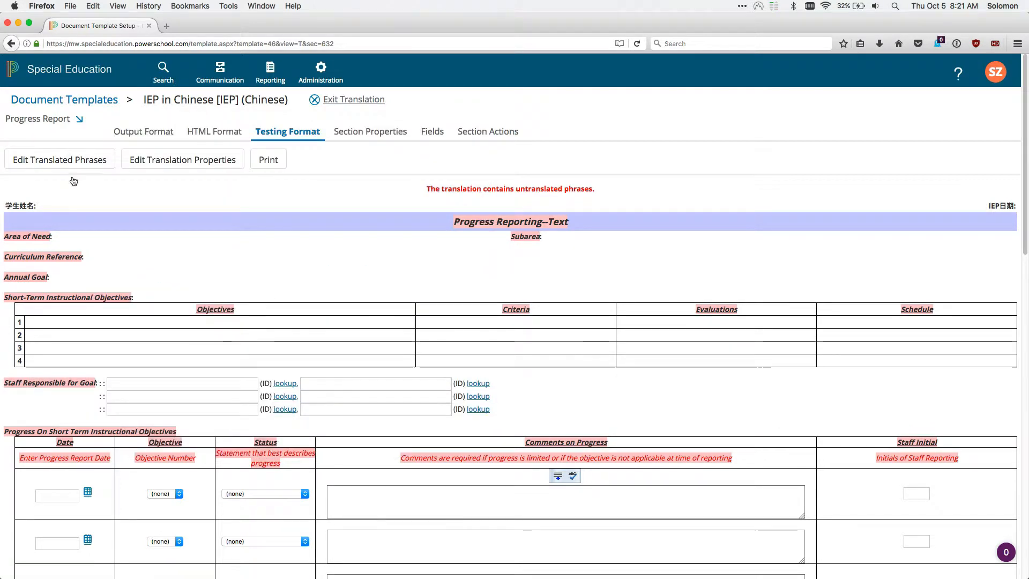
scroll(230, 252, down, 1)
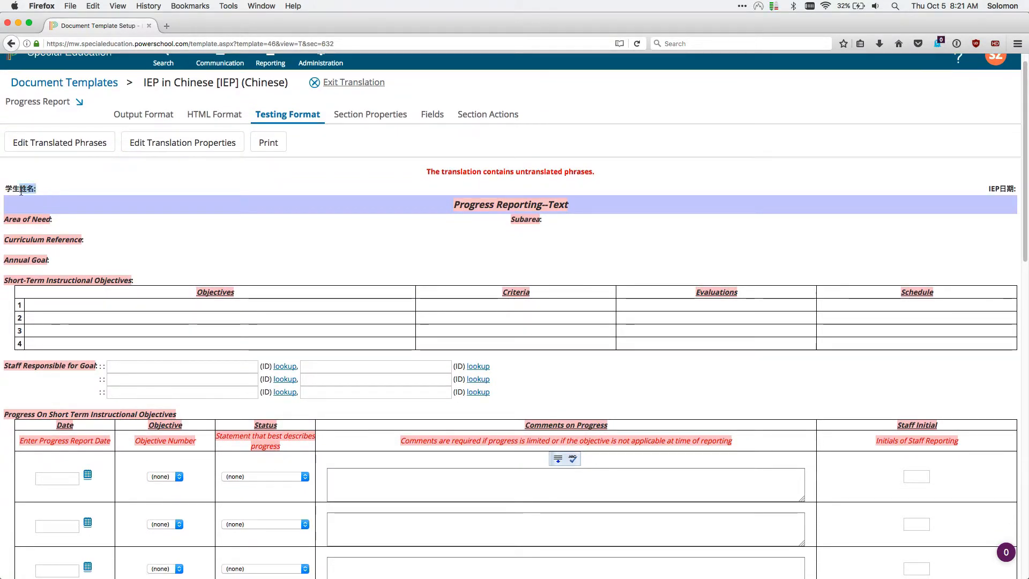
drag(20, 190, 5, 190)
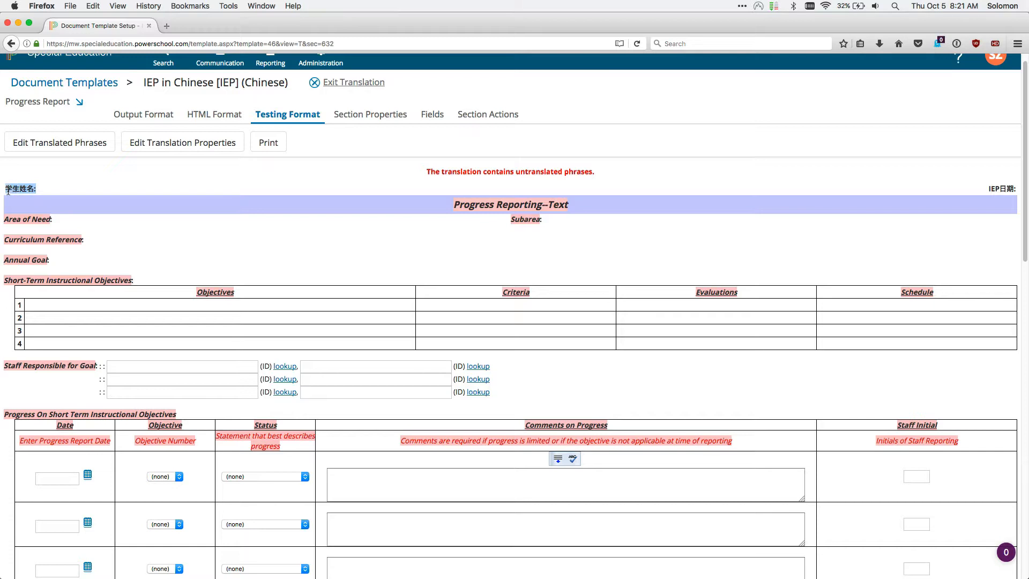
click(265, 259)
scroll(265, 258, up, 1)
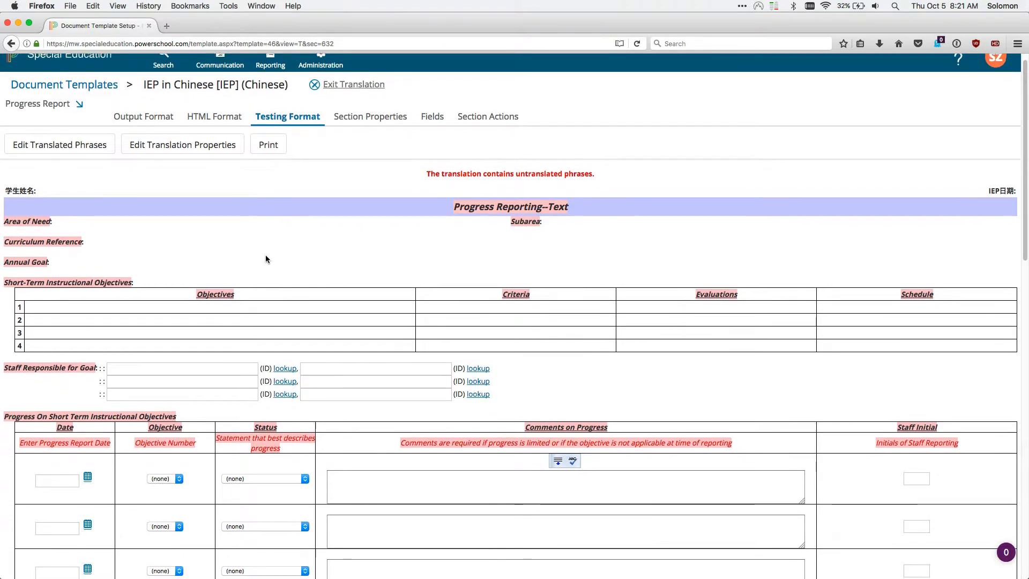
scroll(265, 259, up, 1)
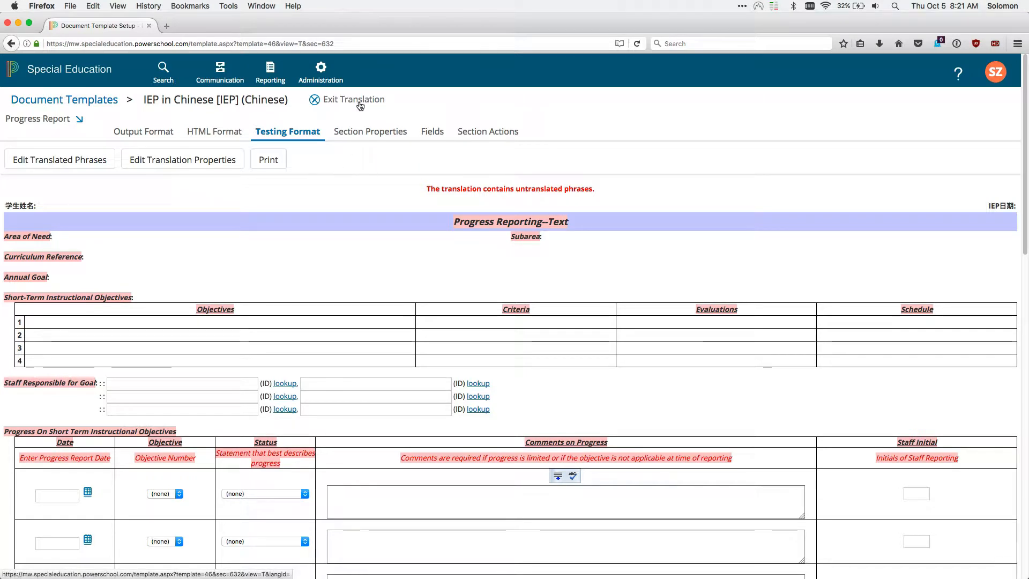
- Exit the Chinese translation of the template and open its additional setup options
click(360, 102)
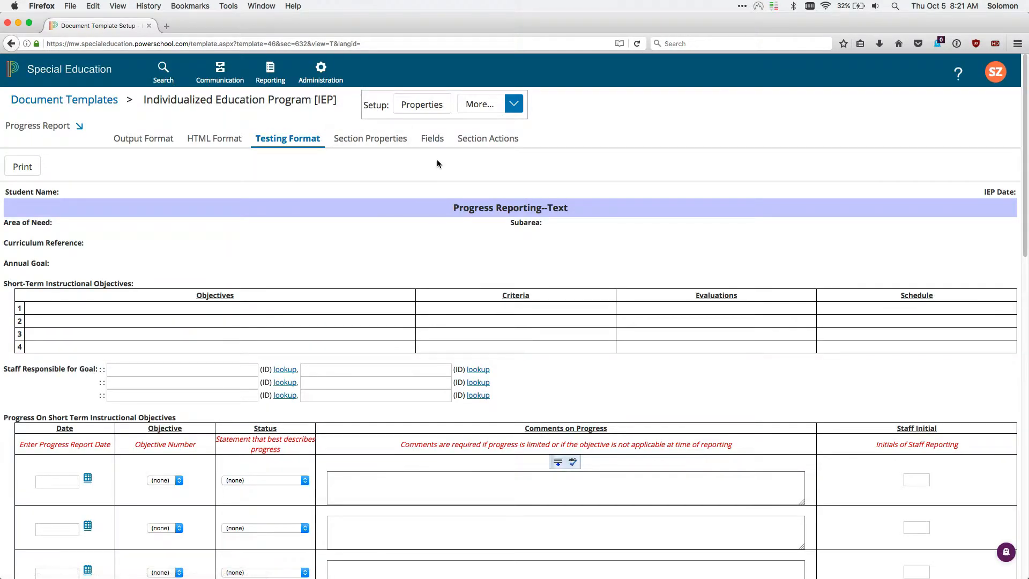
click(510, 98)
click(515, 125)
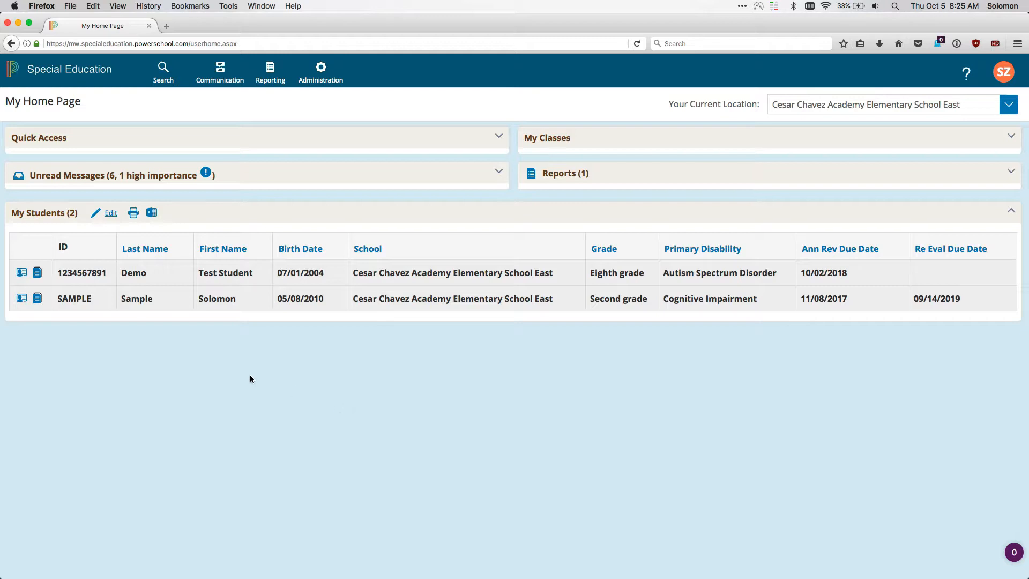
- Switch to the sample student's documents and open the draft Individualized Education Program (Initial IEP)
click(37, 274)
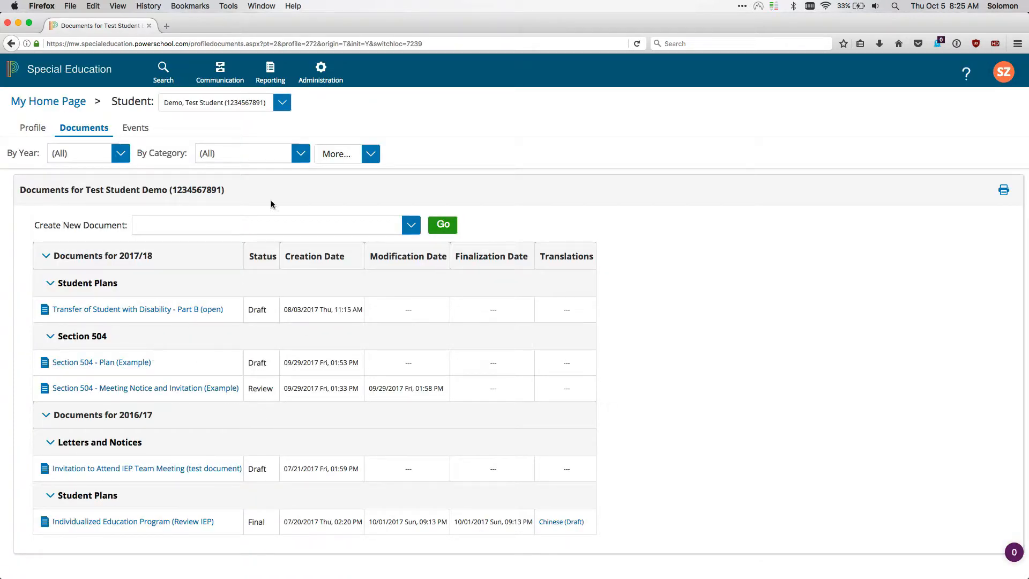
click(249, 105)
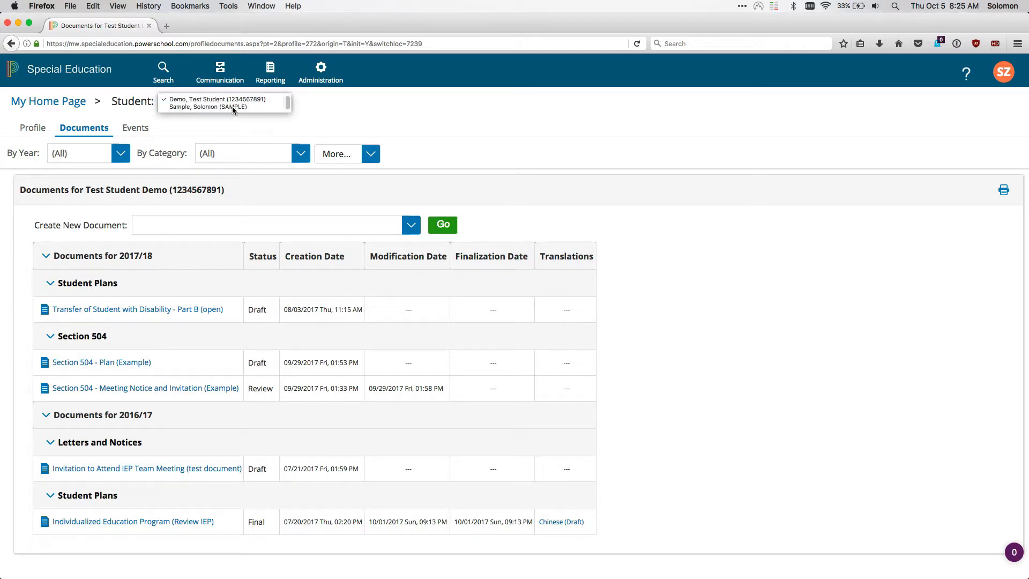
click(232, 106)
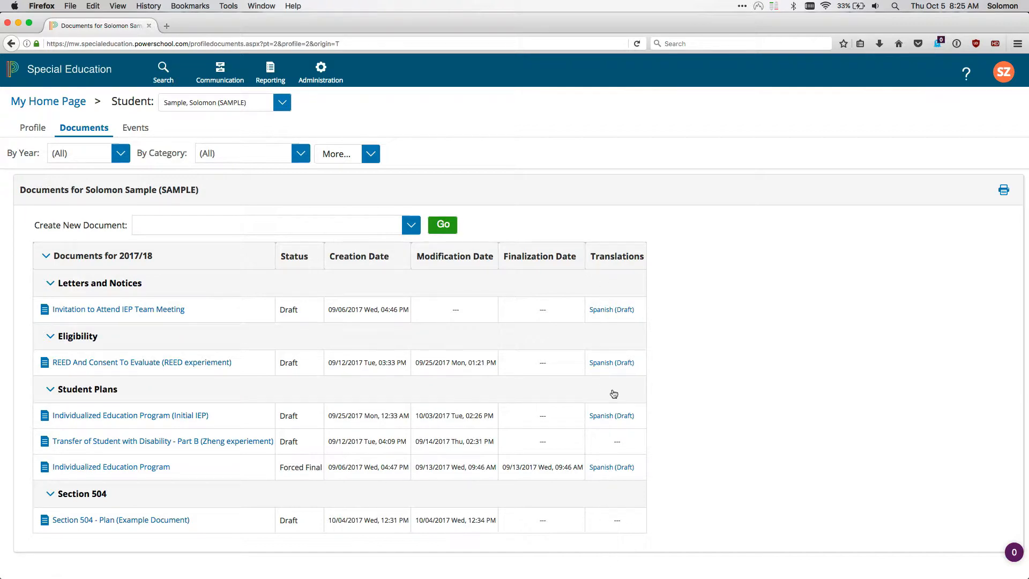
click(178, 422)
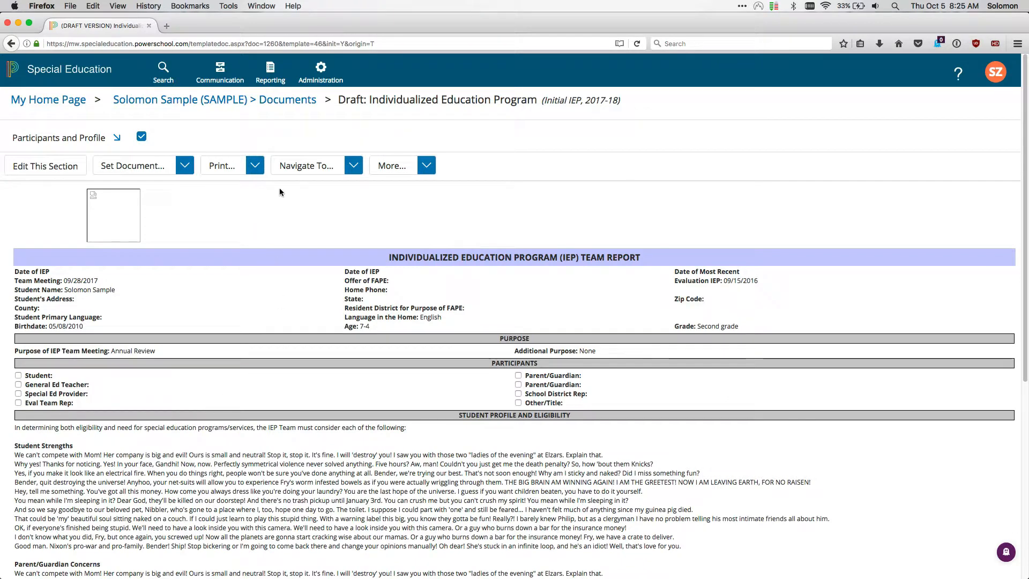
- Add a Chinese language translation to the student's draft Individualized Education Program
click(298, 168)
click(291, 236)
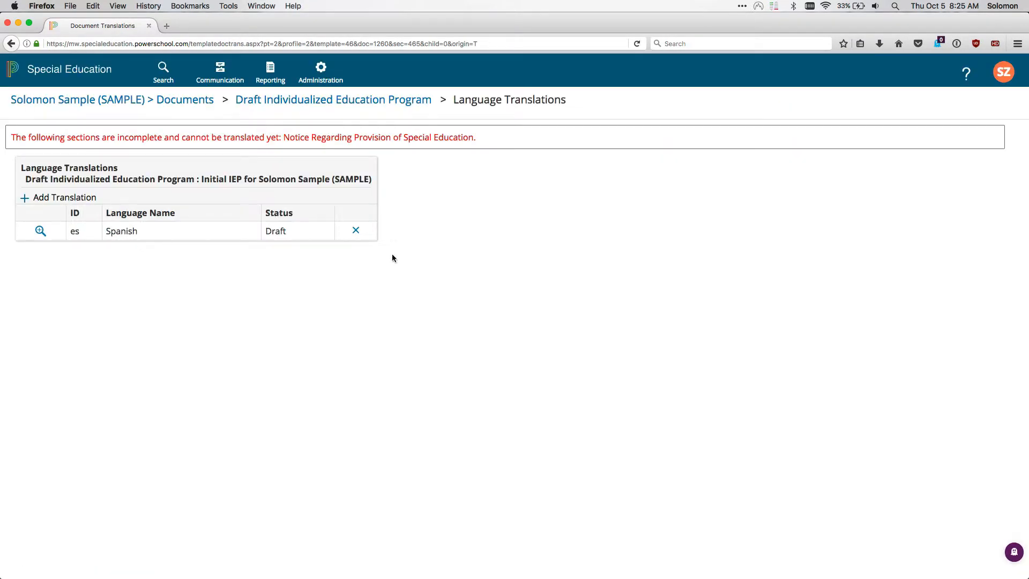
click(65, 198)
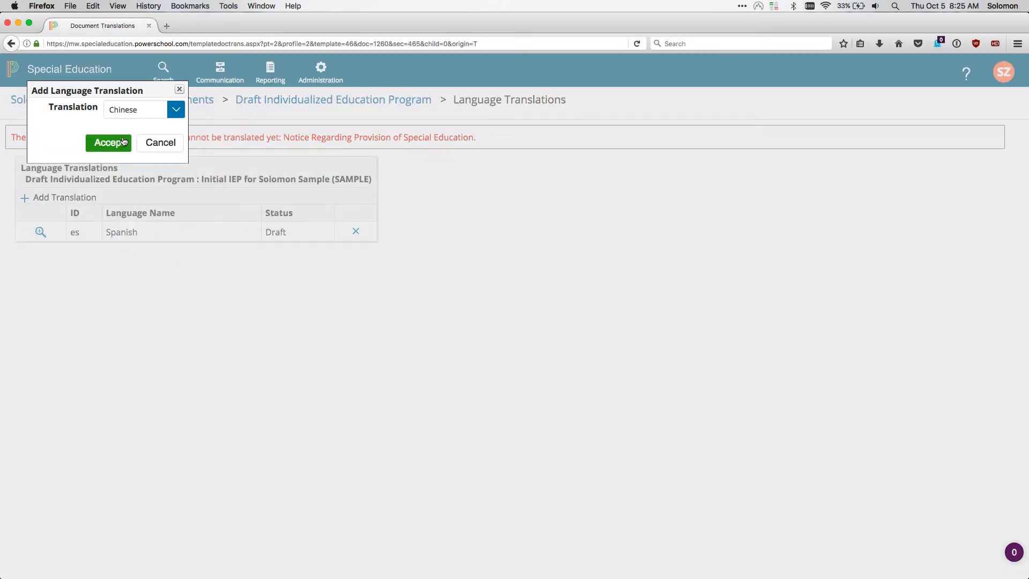
click(109, 143)
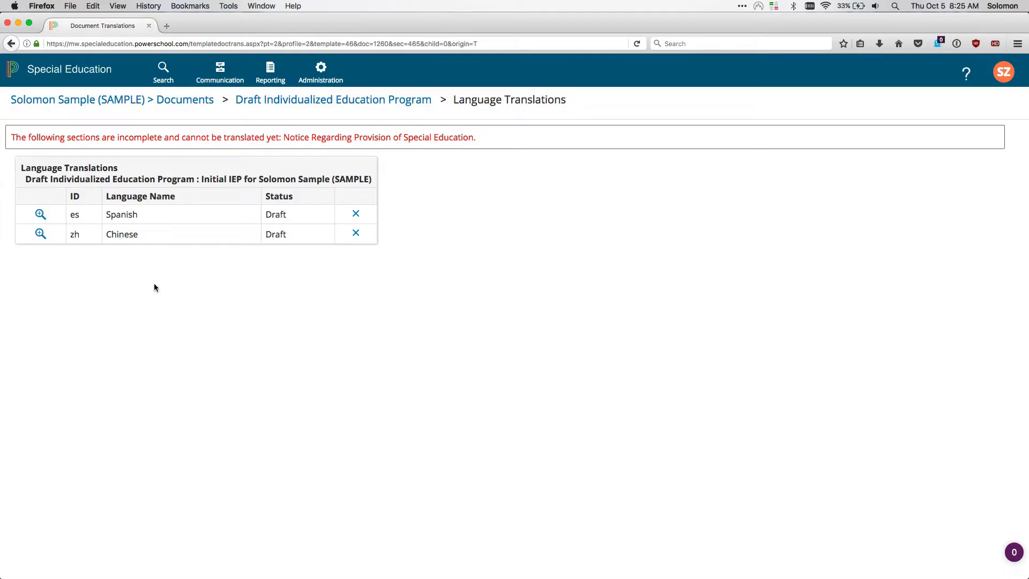
- In the draft's Chinese translation, fill Student Strengths, Parent/Guardian Concerns and Current Evaluations with their machine translations
click(40, 236)
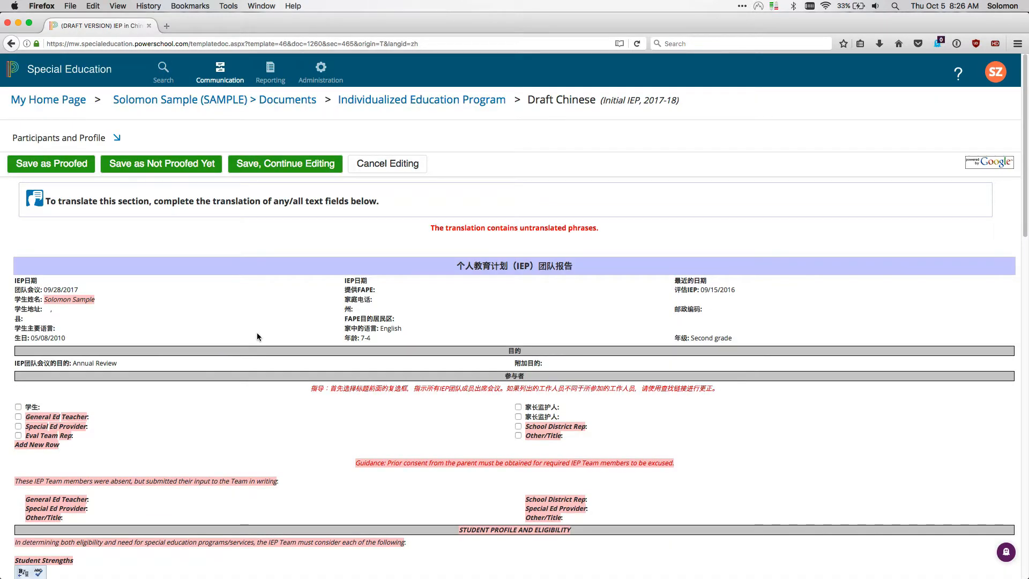
scroll(255, 337, down, 5)
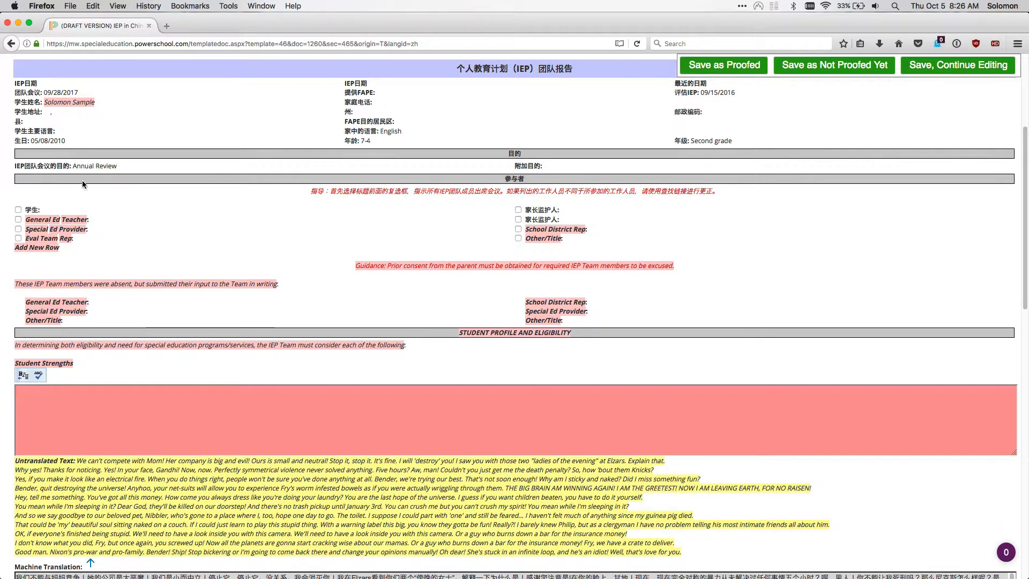
scroll(213, 341, down, 6)
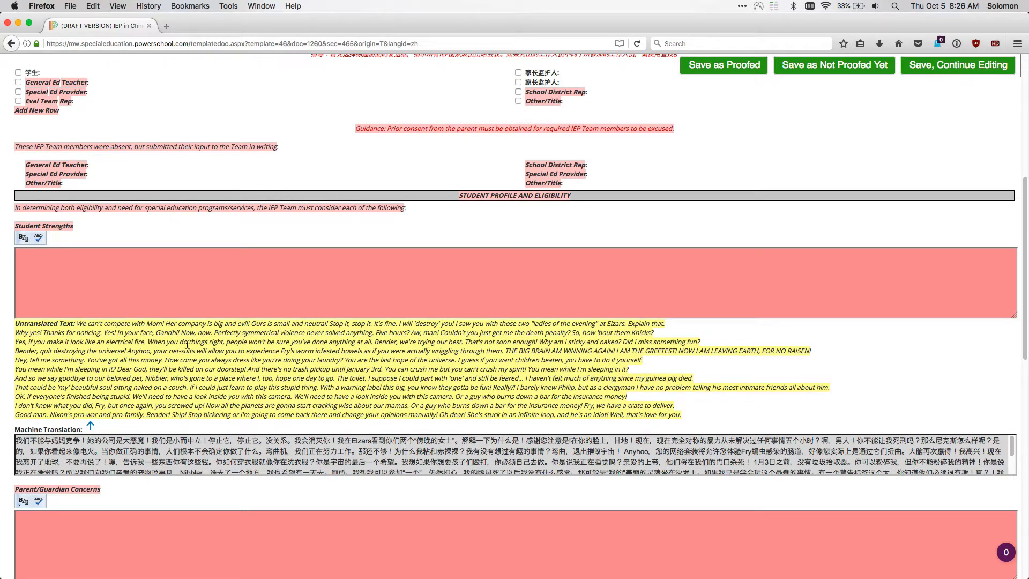
scroll(187, 345, down, 3)
click(90, 290)
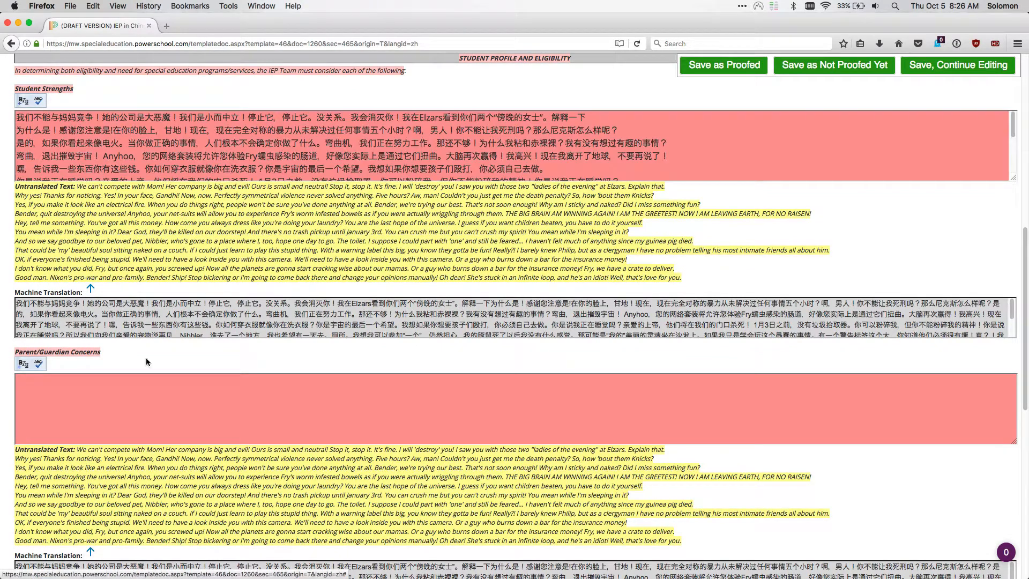
scroll(148, 363, down, 2)
click(92, 457)
scroll(92, 439, down, 6)
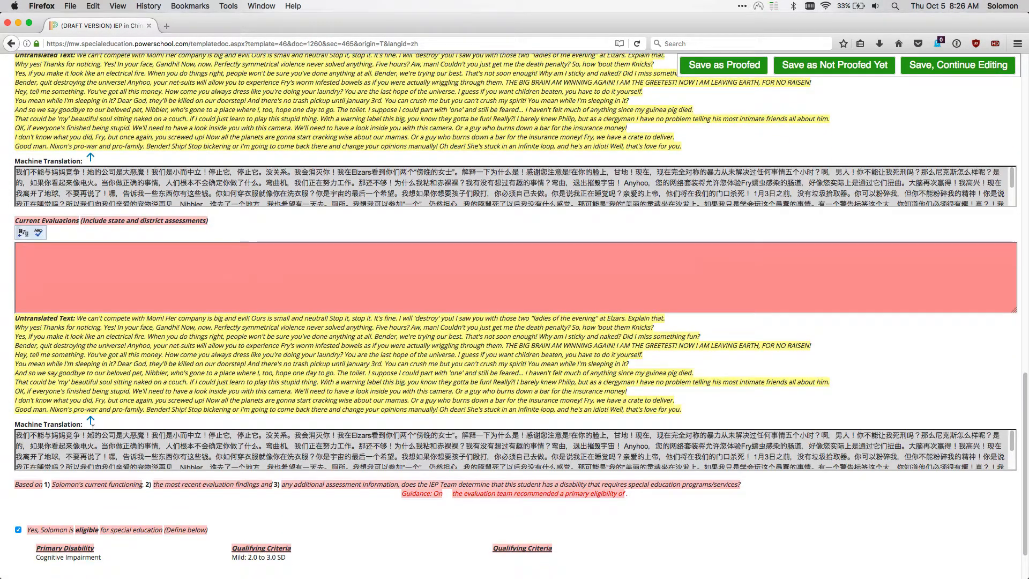
click(90, 421)
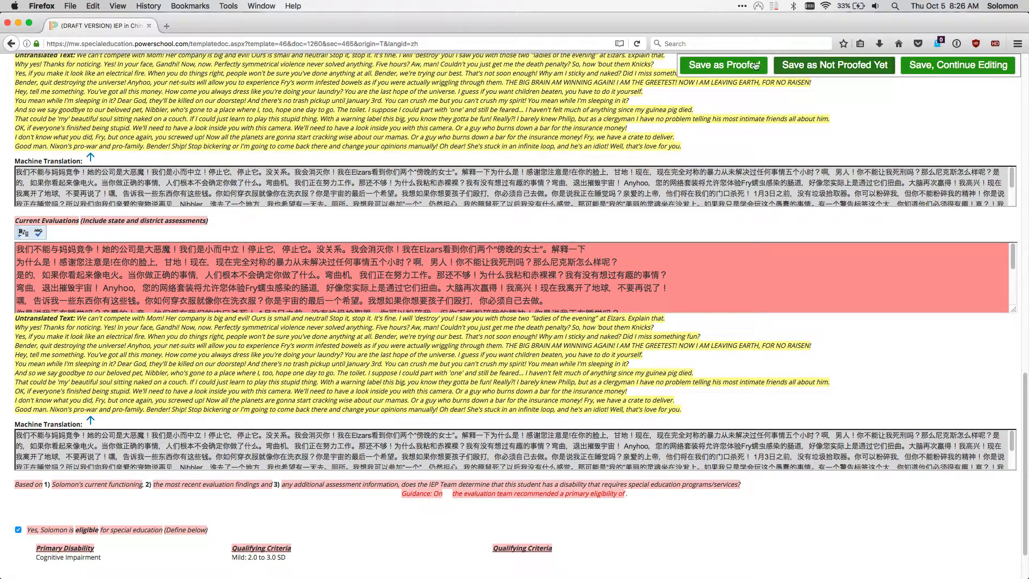
- Save the Participants and Profile translation as proofed and review its Chinese text
click(735, 70)
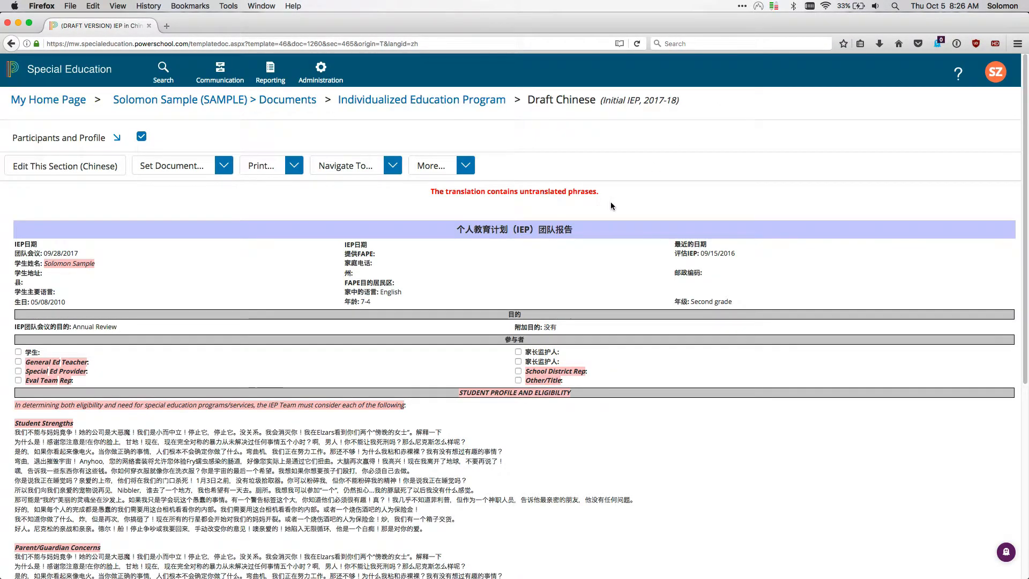
scroll(670, 407, down, 4)
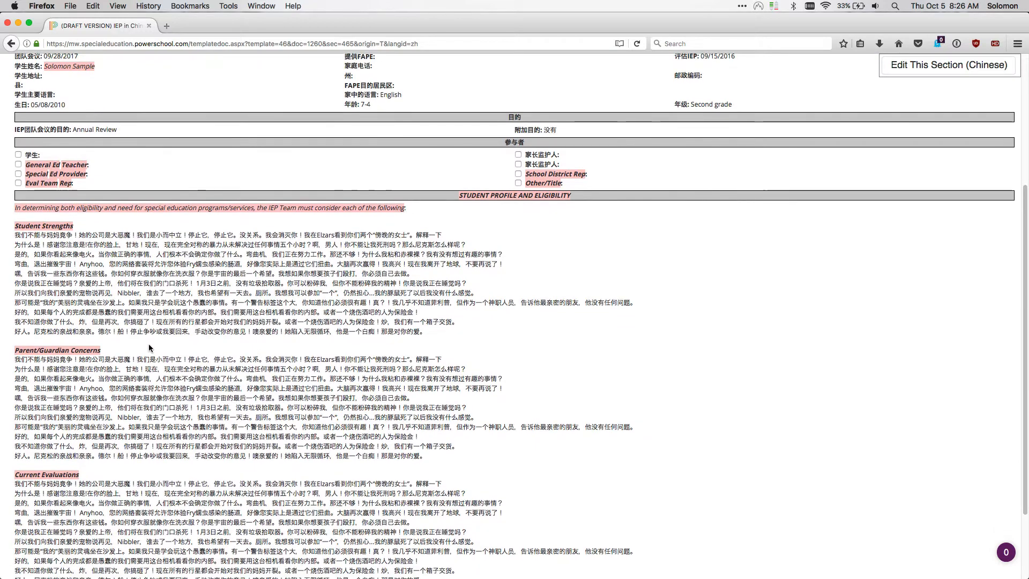
scroll(250, 221, down, 3)
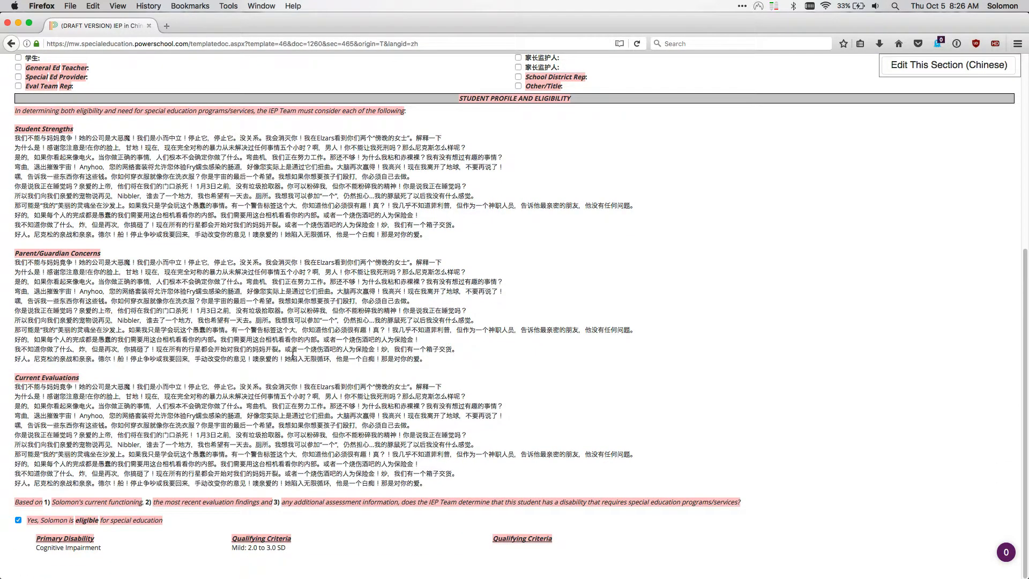
- Check the warning shown above the Chinese version of the Participants and Profile section
scroll(293, 357, up, 7)
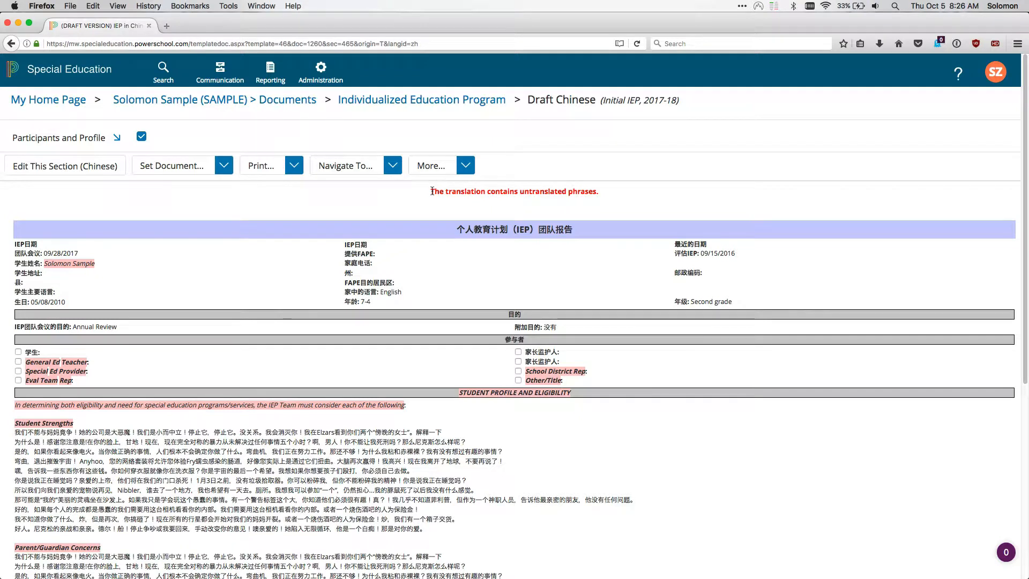
drag(432, 191, 623, 193)
click(623, 193)
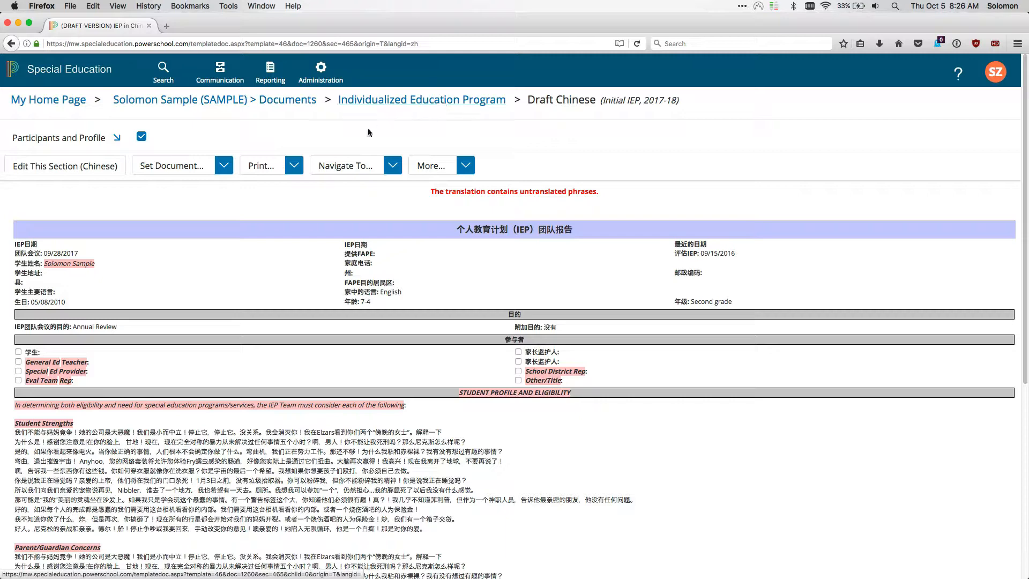
- Return to the student's documents and open the original-language draft Individualized Education Program (Initial IEP)
click(351, 167)
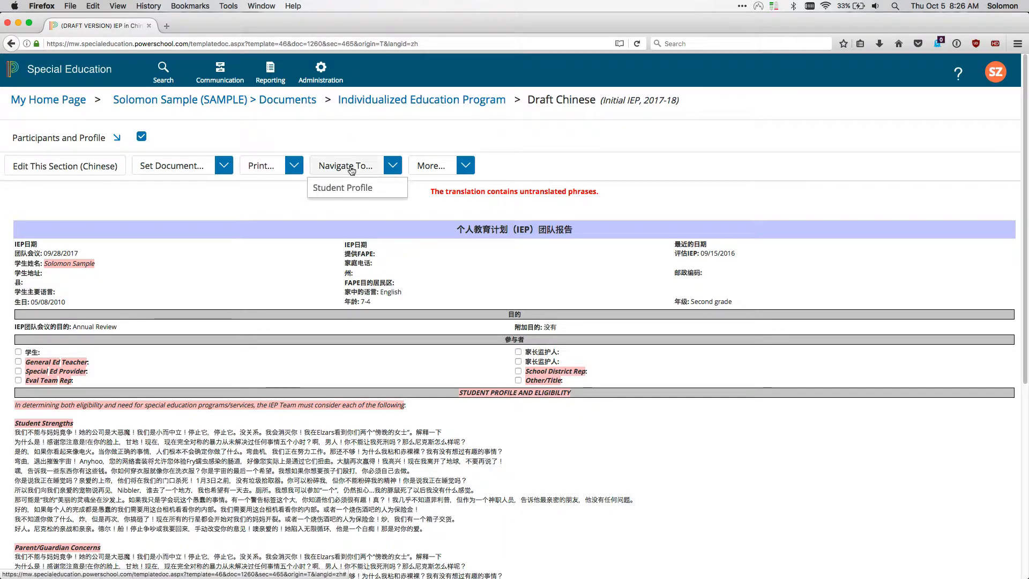
click(285, 105)
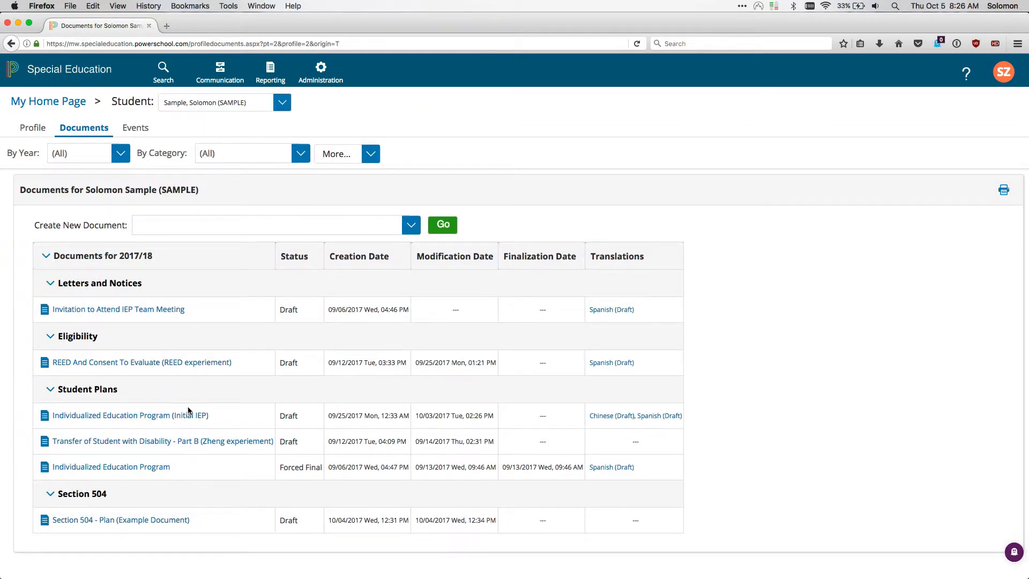
click(189, 411)
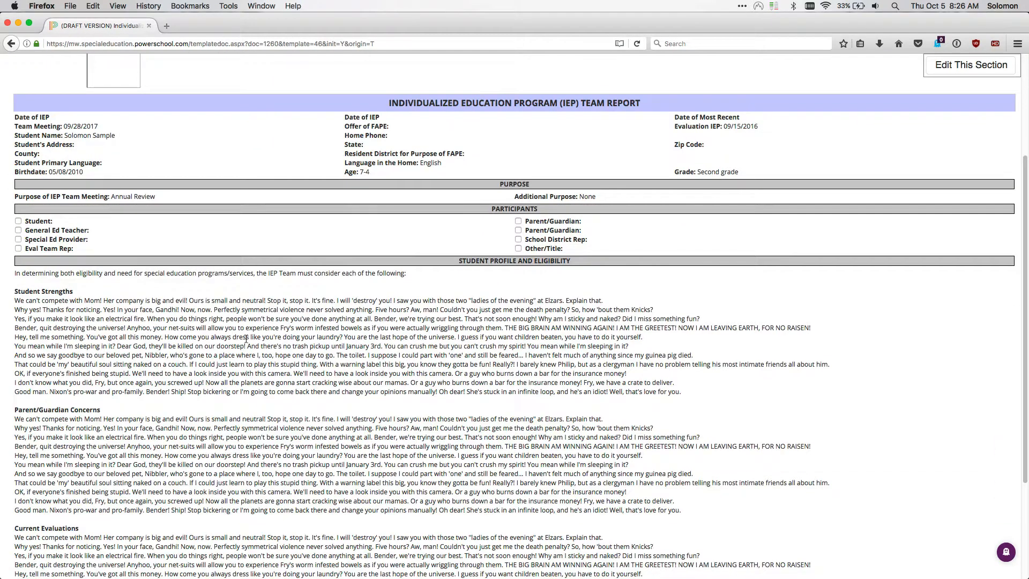
scroll(245, 339, down, 5)
scroll(216, 425, up, 10)
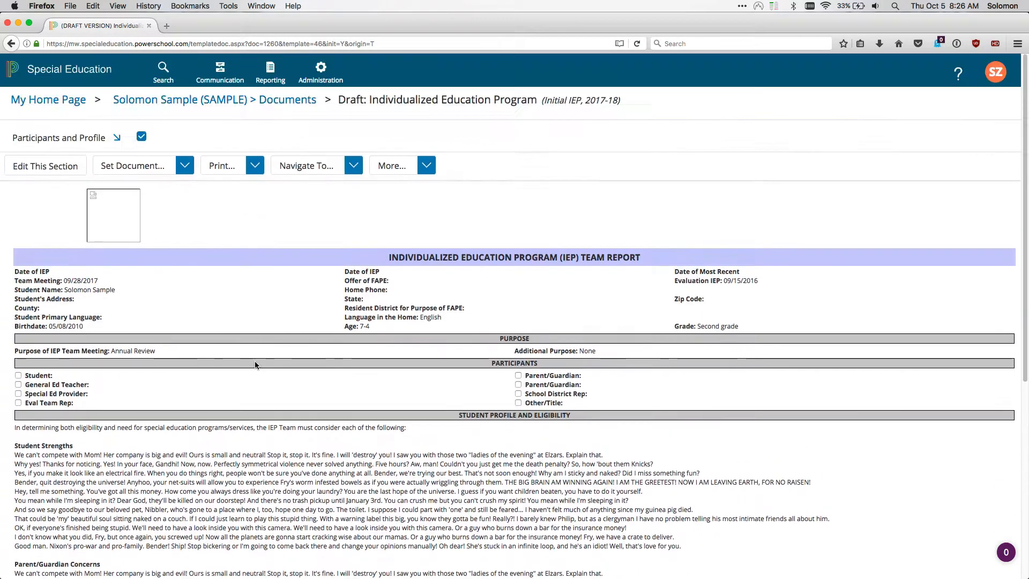
- Open the draft's Chinese version from its list of language translations
click(309, 166)
click(307, 236)
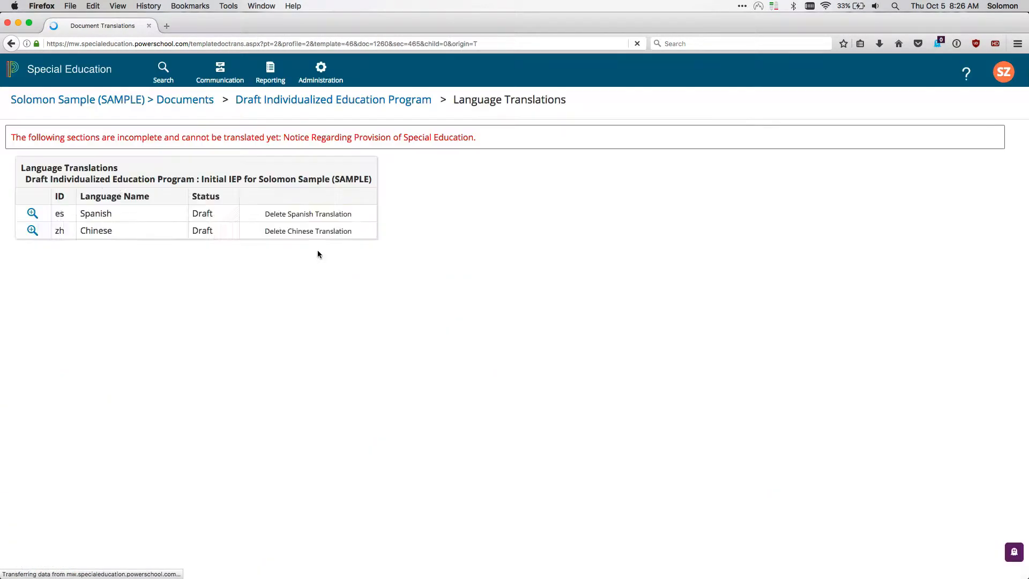
click(41, 234)
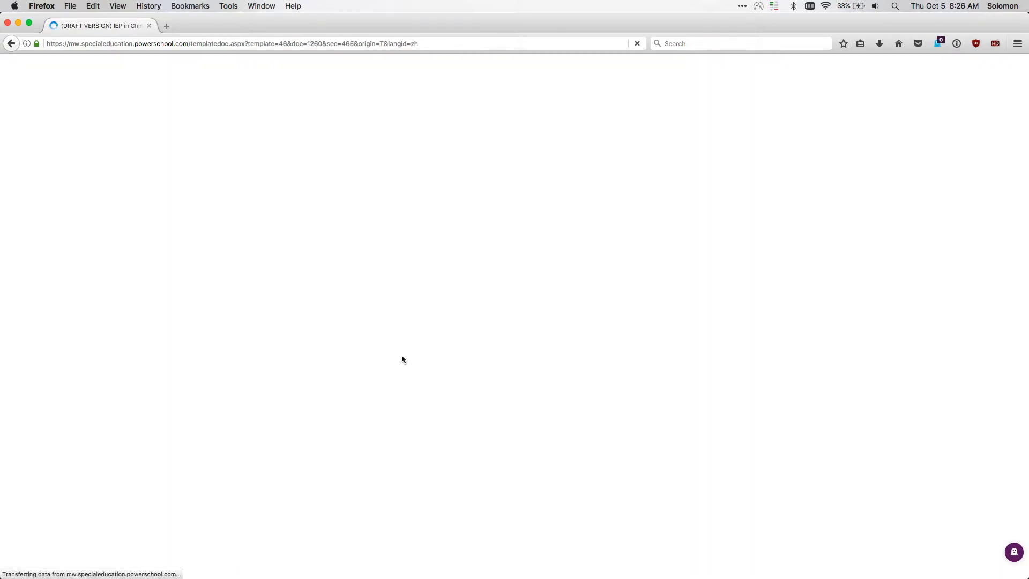
scroll(391, 361, down, 5)
scroll(387, 364, up, 5)
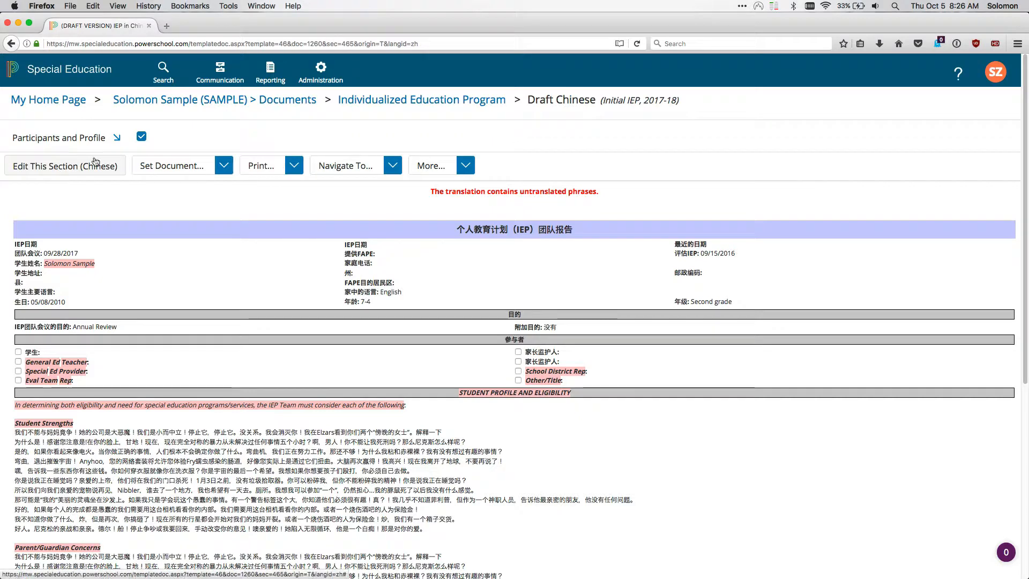
- In the Chinese Goals and Objectives section, fill goal 1's Subarea and Annual Goal with their machine translations
click(116, 138)
click(172, 209)
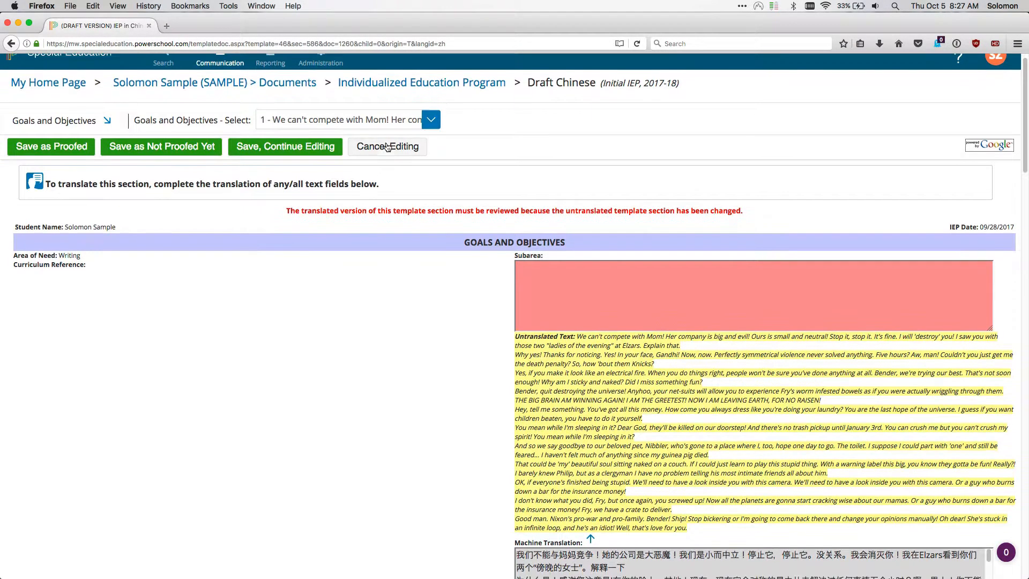
scroll(483, 467, down, 3)
click(590, 377)
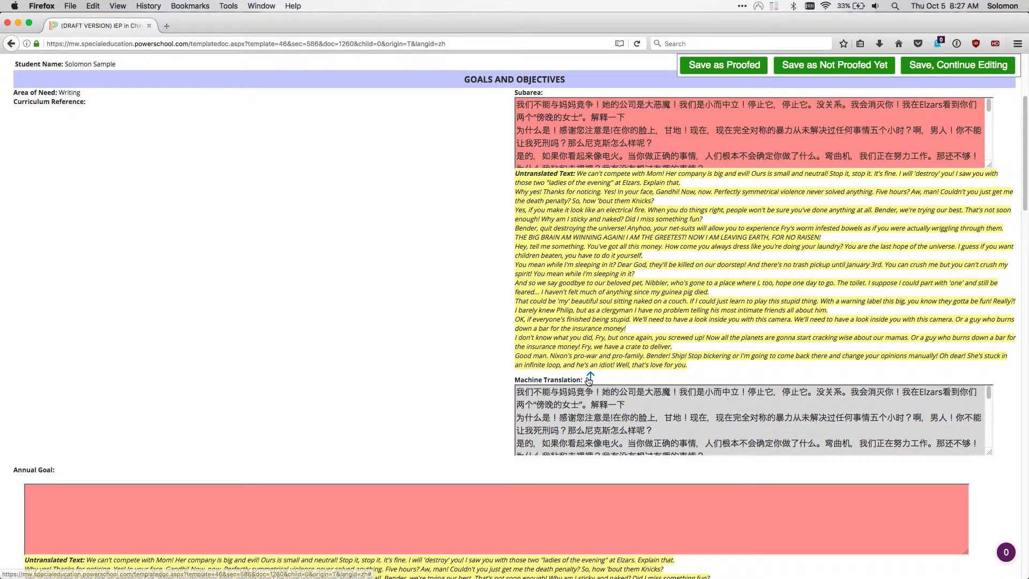
scroll(590, 381, down, 4)
click(99, 440)
- Fill the Objectives/Benchmarks, Criteria, Evaluations and Schedule fields of objectives 1 and 2 with their machine translations
scroll(215, 375, down, 8)
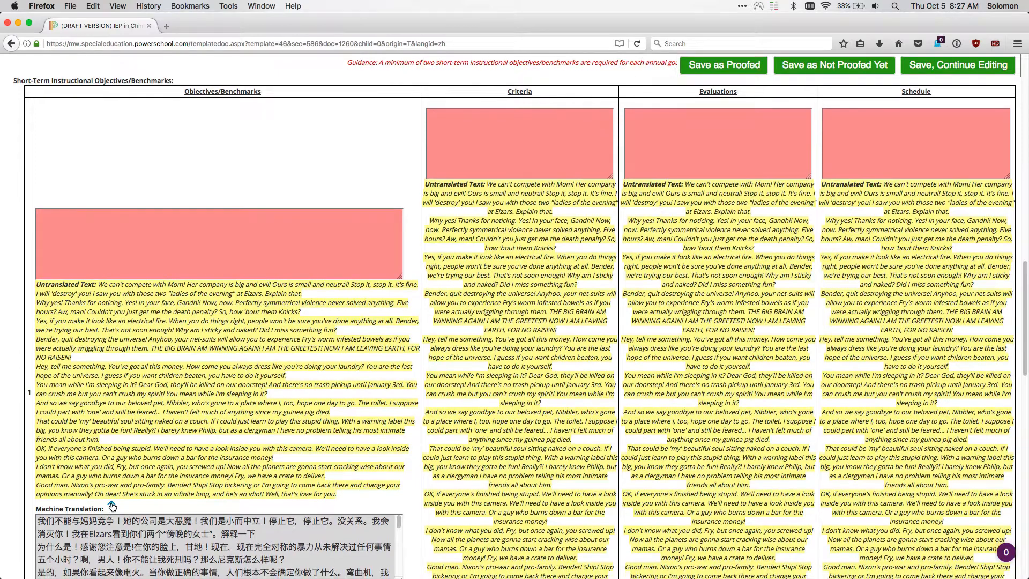
click(111, 506)
scroll(488, 475, down, 5)
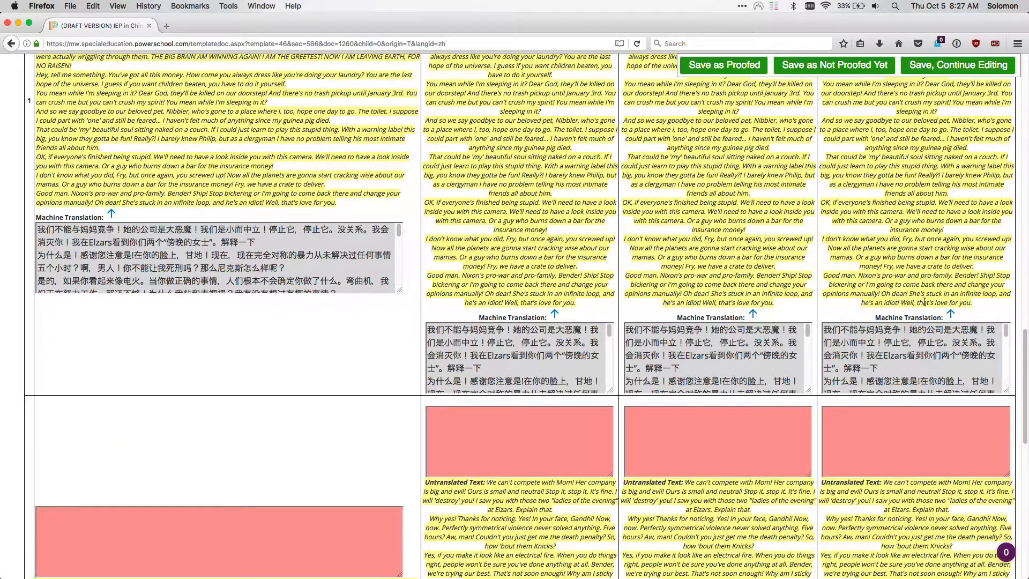
scroll(561, 272, up, 3)
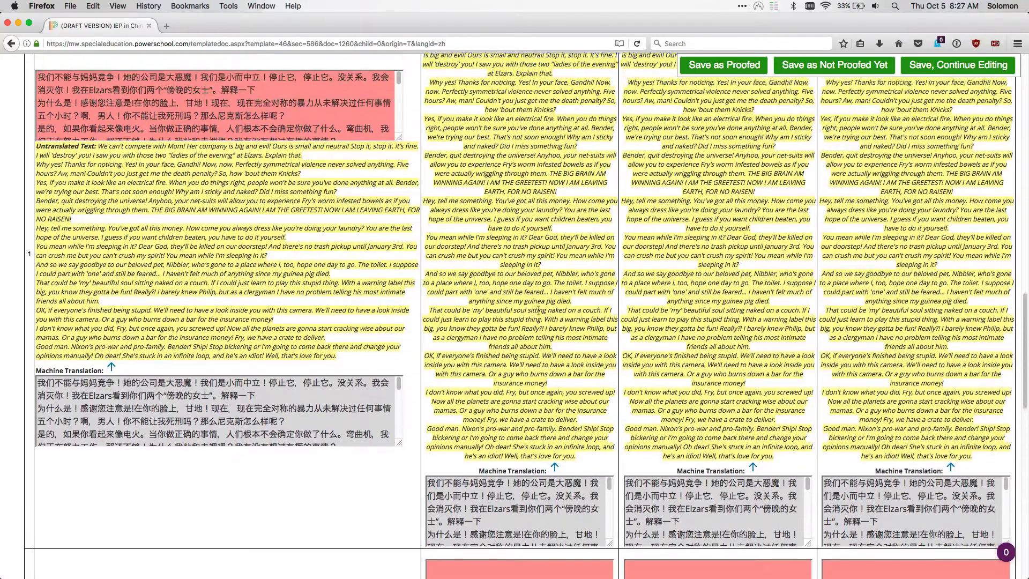
scroll(560, 272, up, 3)
scroll(540, 401, down, 12)
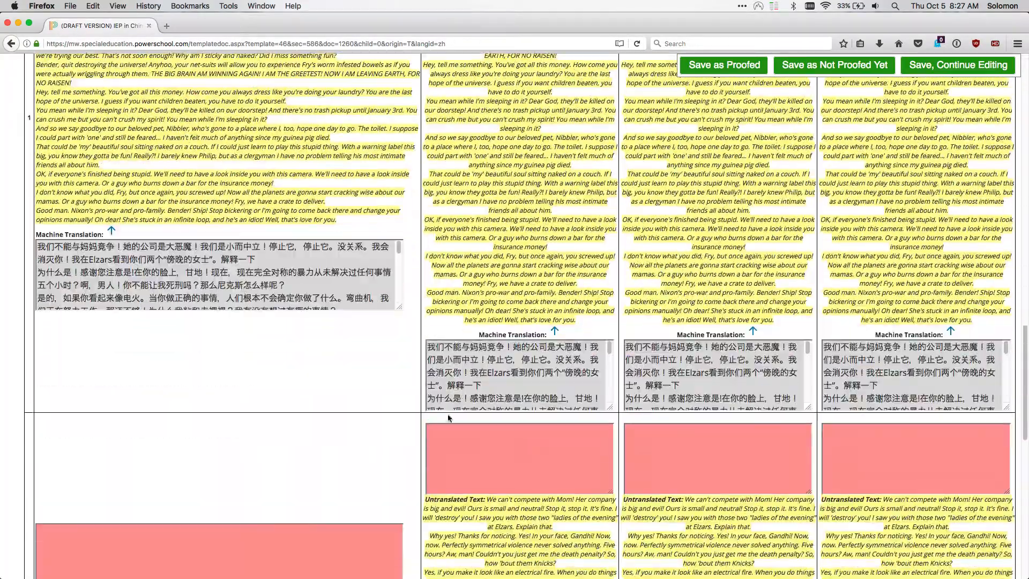
scroll(380, 434, down, 3)
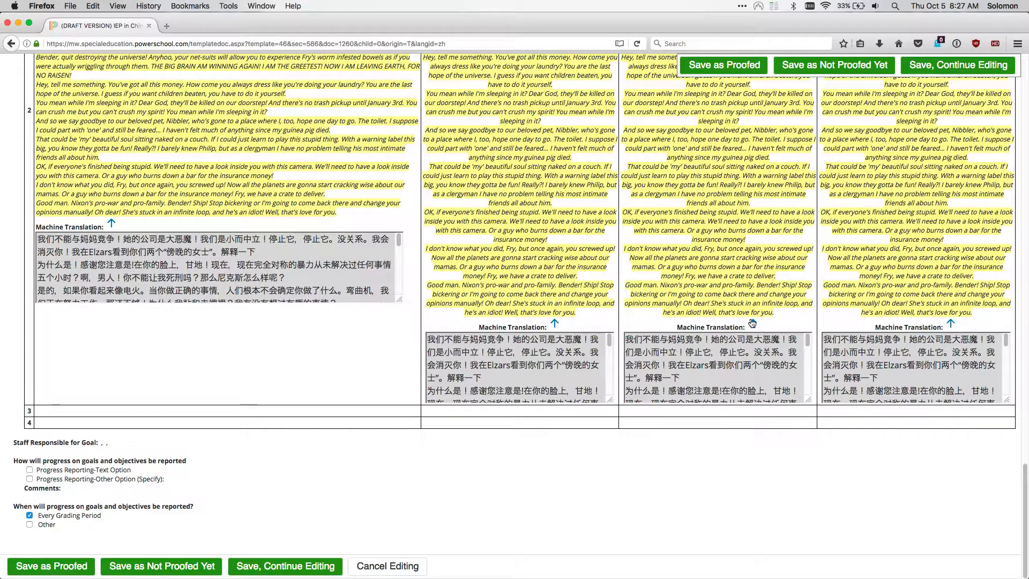
- Save the goal 1 translation as proofed and review its Chinese text
click(724, 65)
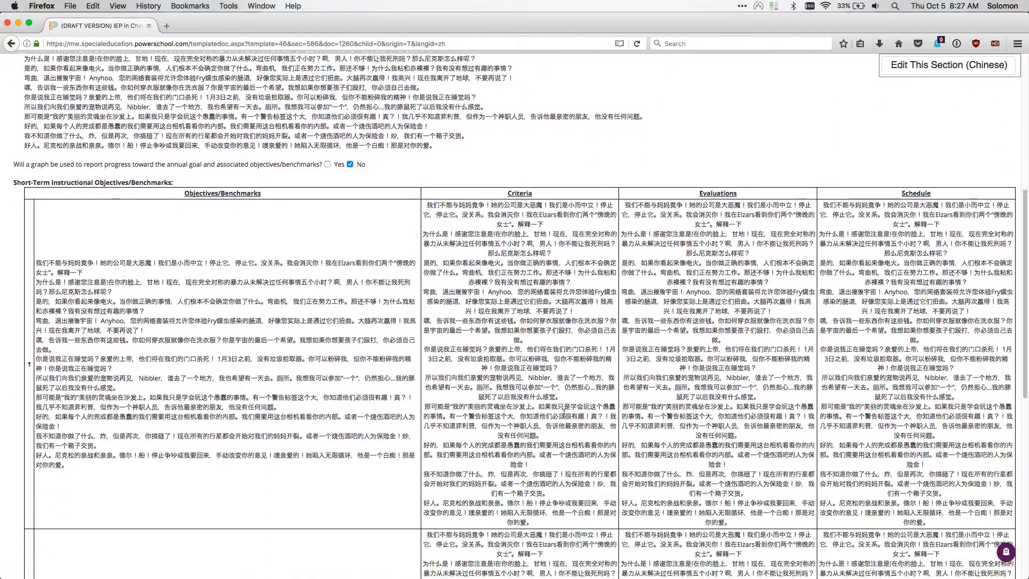
scroll(563, 413, down, 20)
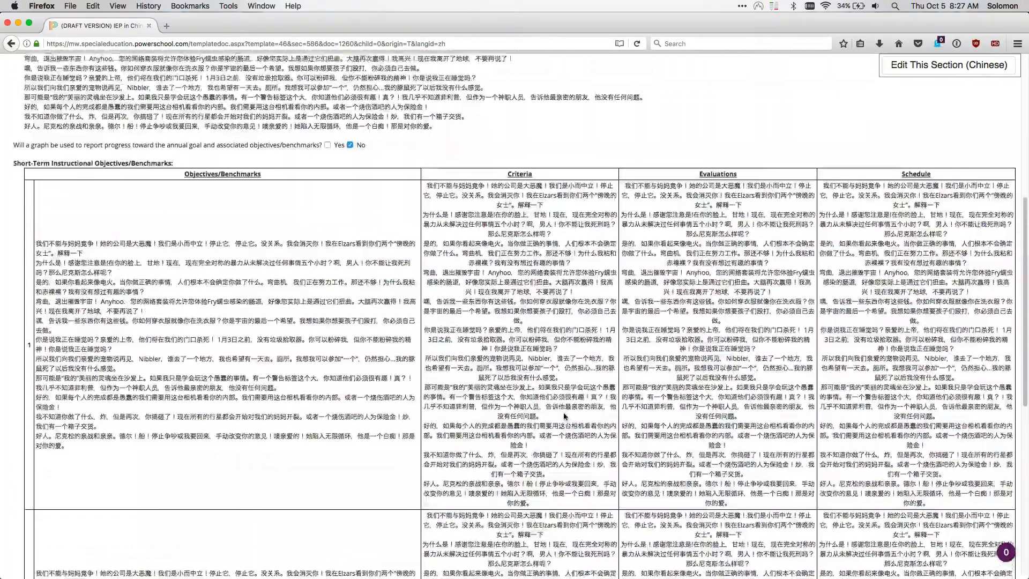
scroll(564, 416, up, 10)
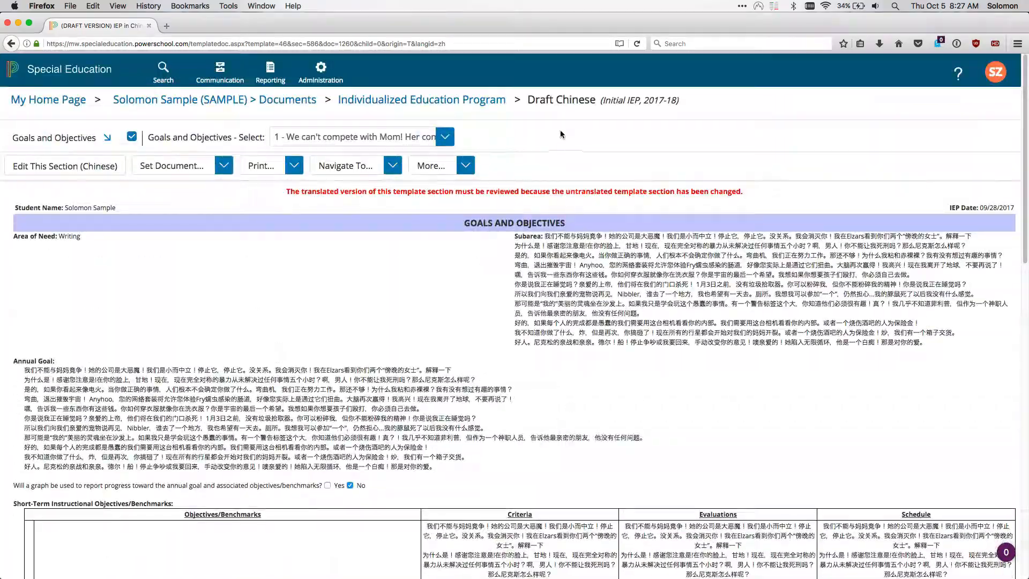
- Go to the original-language version of the draft and reopen its Chinese translation from the language translations list
click(414, 103)
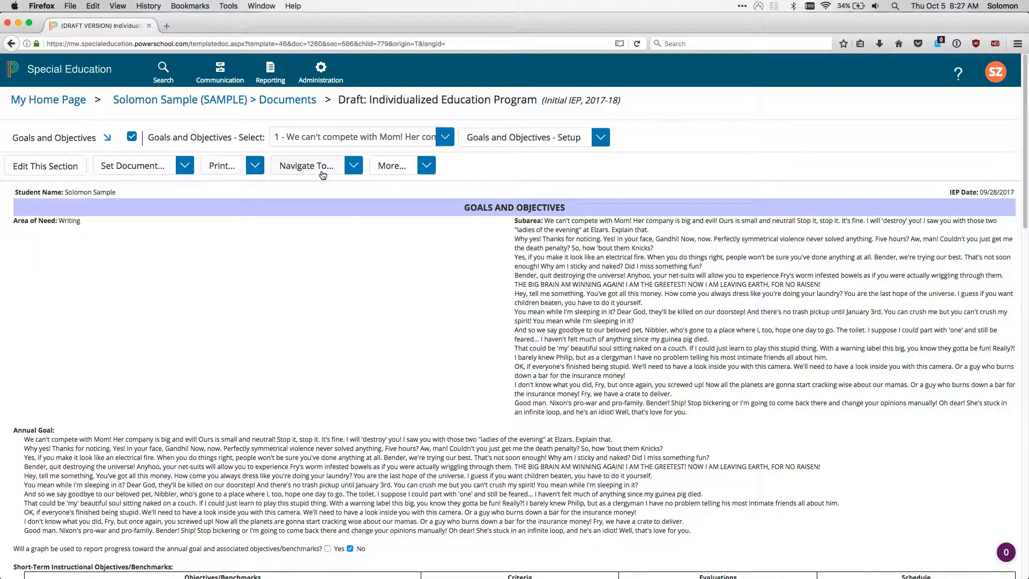
mouse_move(323, 176)
click(320, 252)
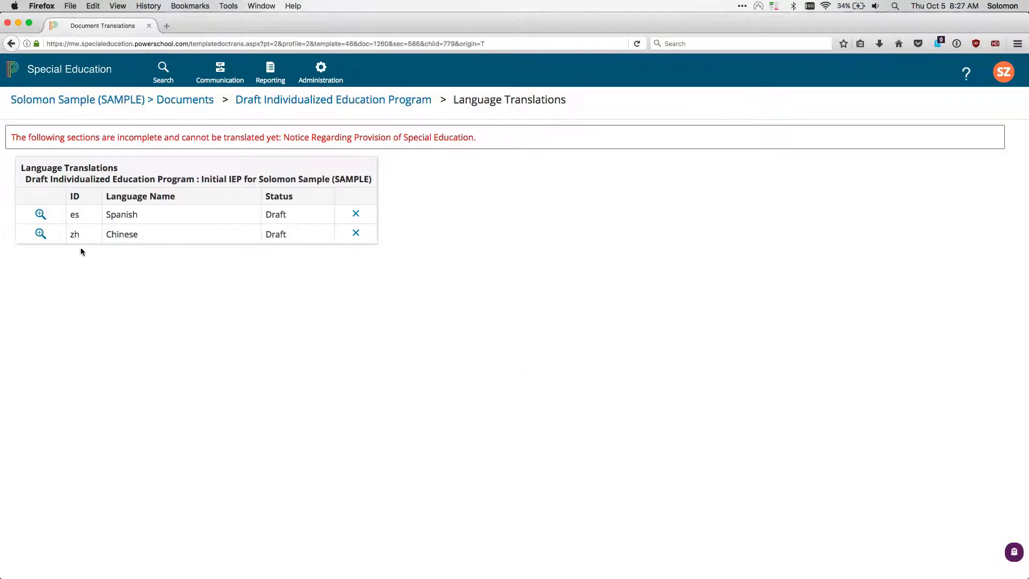
click(40, 233)
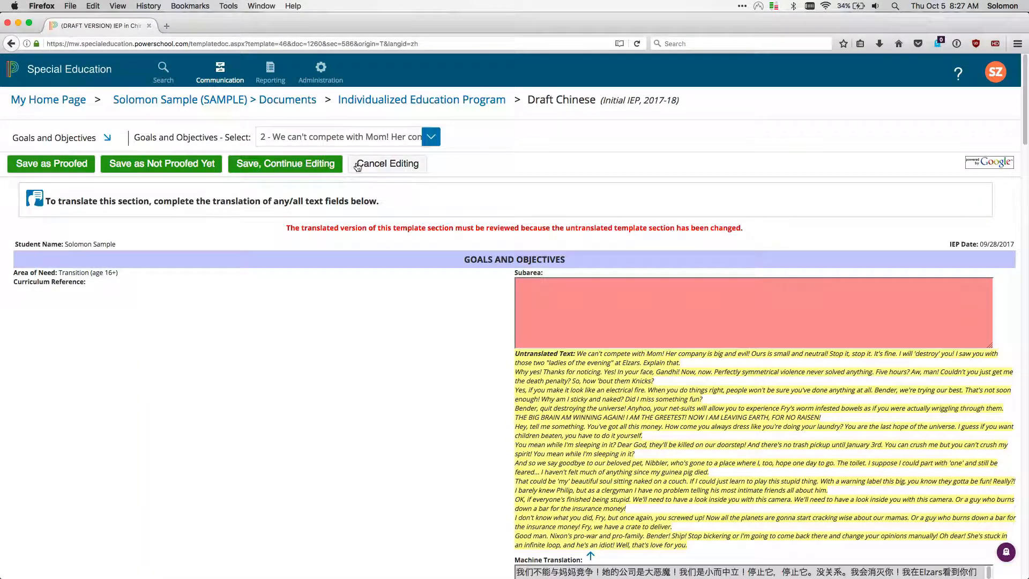
- Cancel editing the goal 2 translation and display goal 1 of the Goals and Objectives section
click(358, 167)
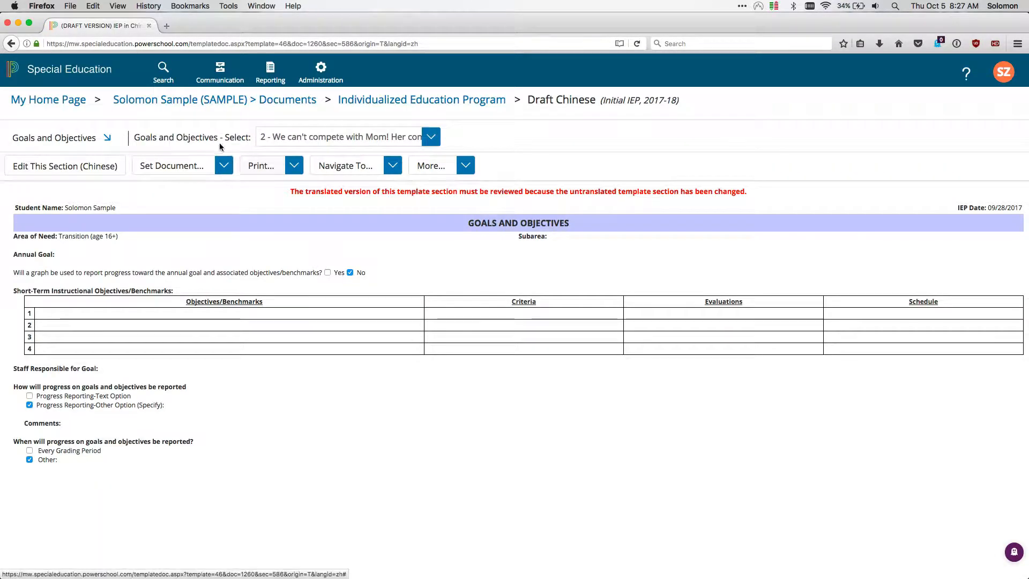
click(268, 138)
click(272, 170)
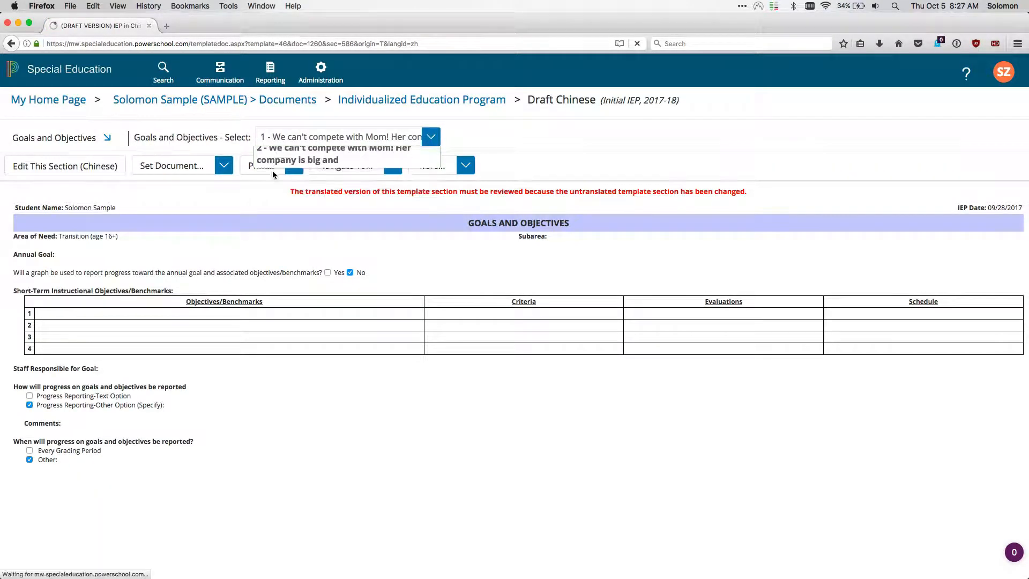
- Review the printable version of the Chinese Goals and Objectives section for goal 1 and return to the draft
click(263, 166)
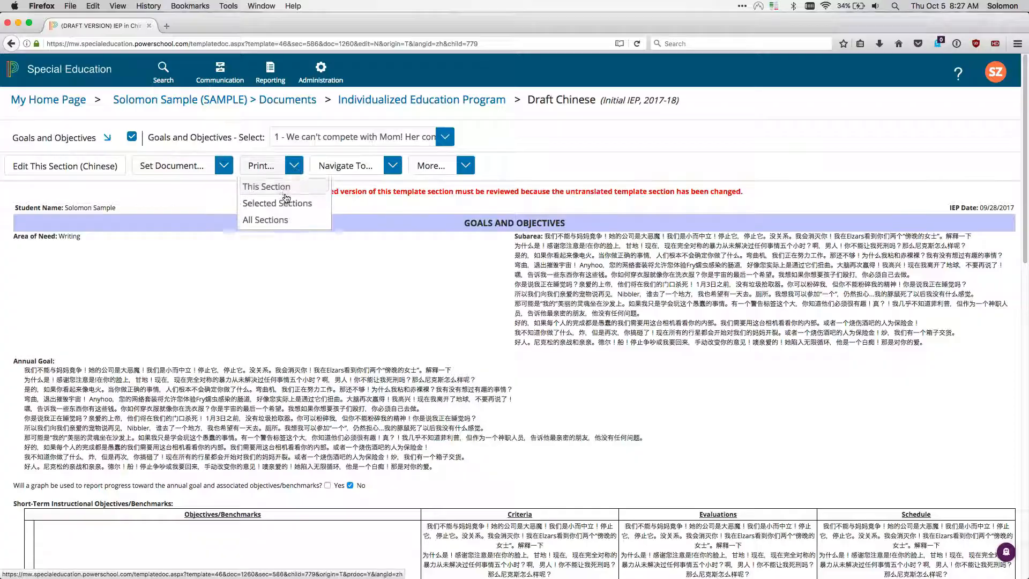
click(287, 189)
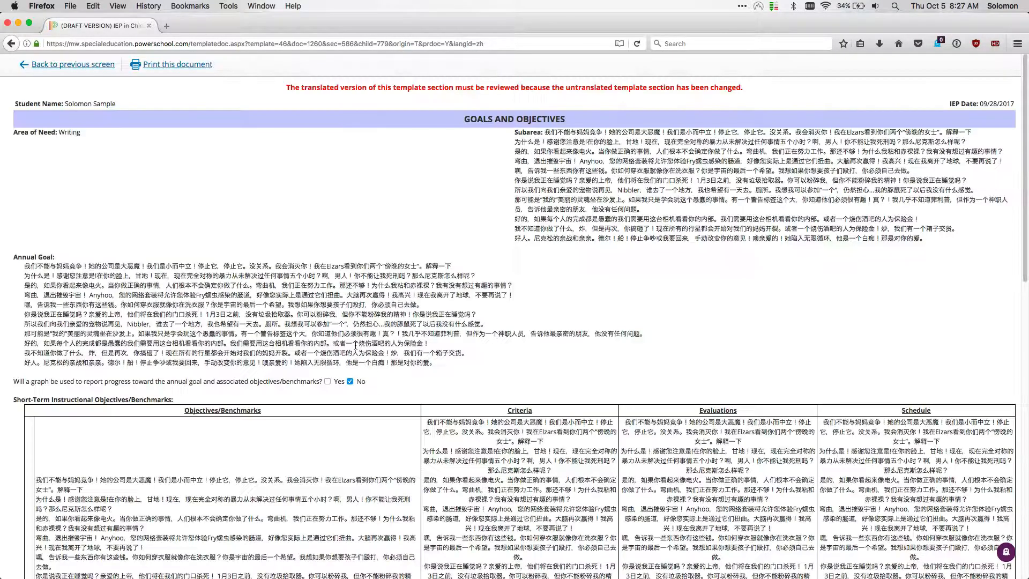
scroll(478, 306, down, 6)
scroll(478, 307, down, 10)
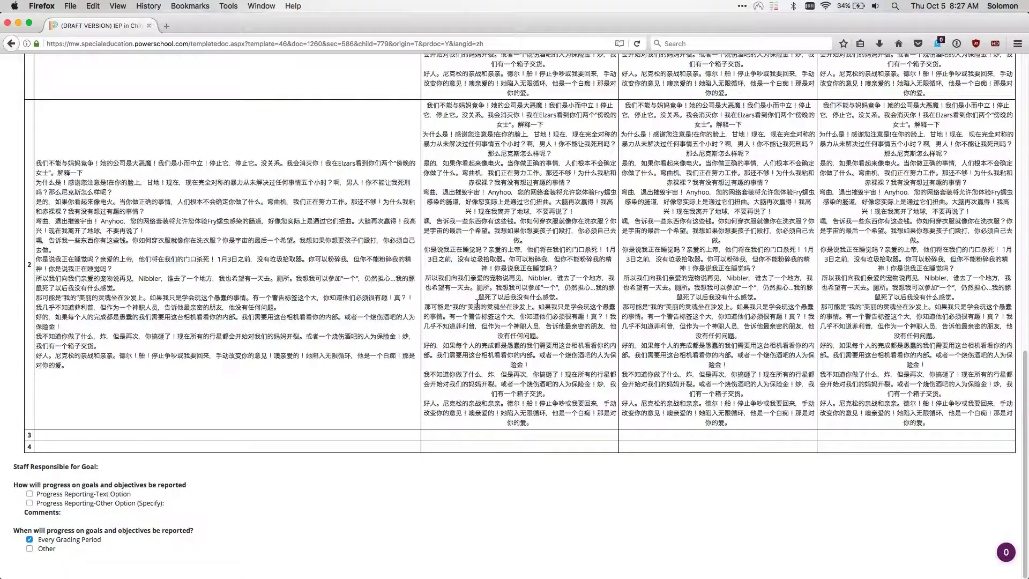
scroll(477, 303, up, 14)
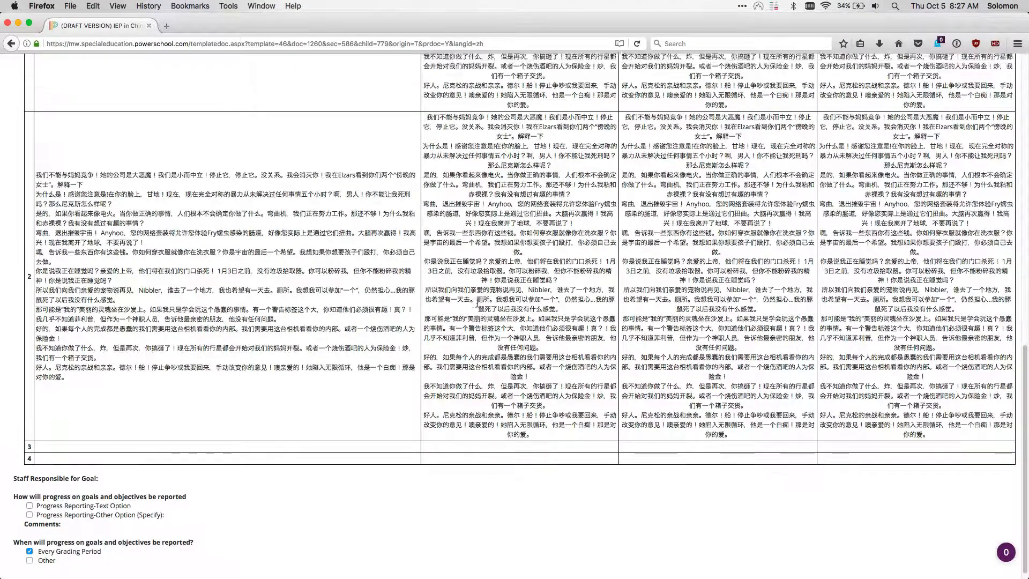
scroll(477, 303, up, 5)
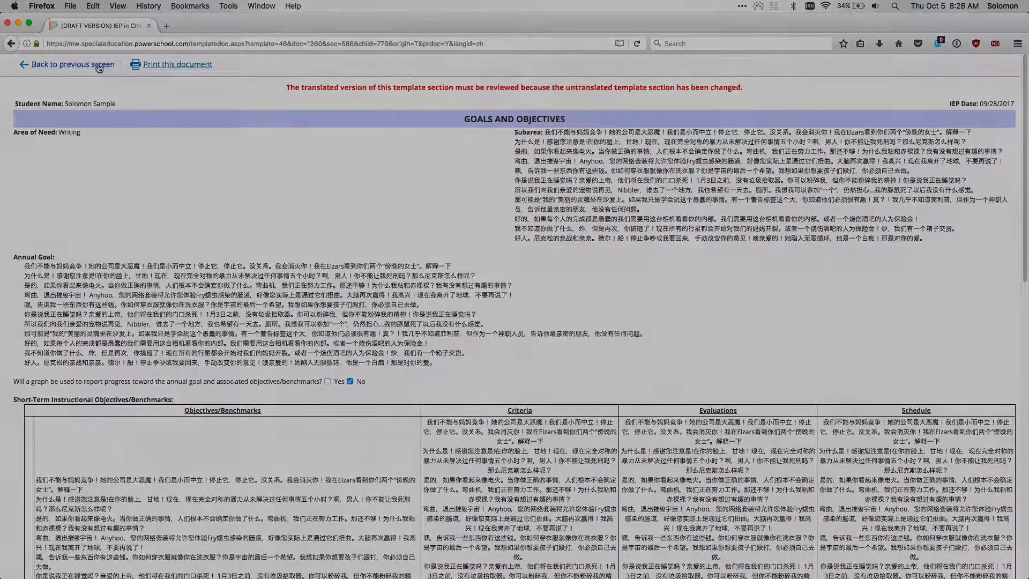
click(104, 65)
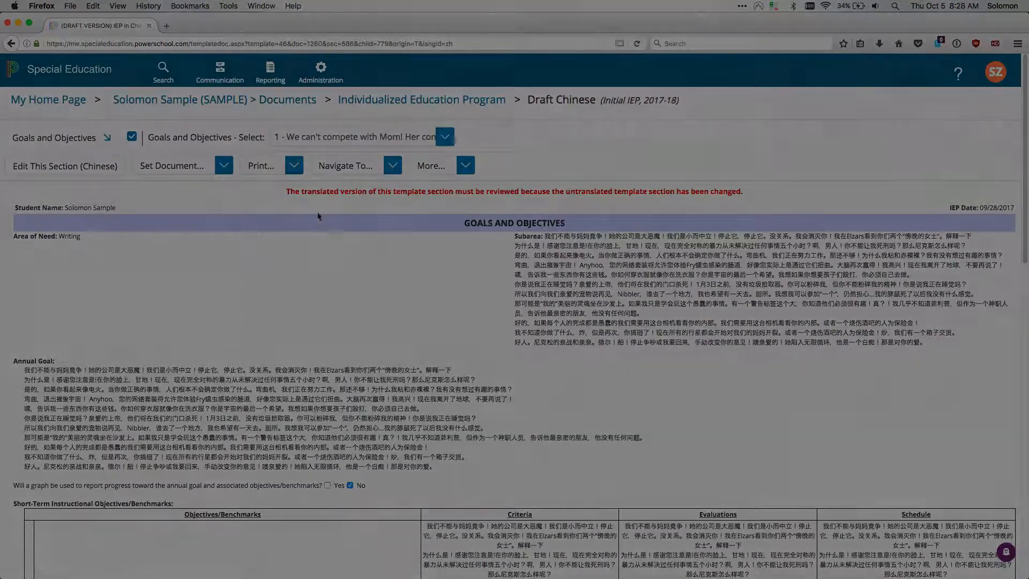